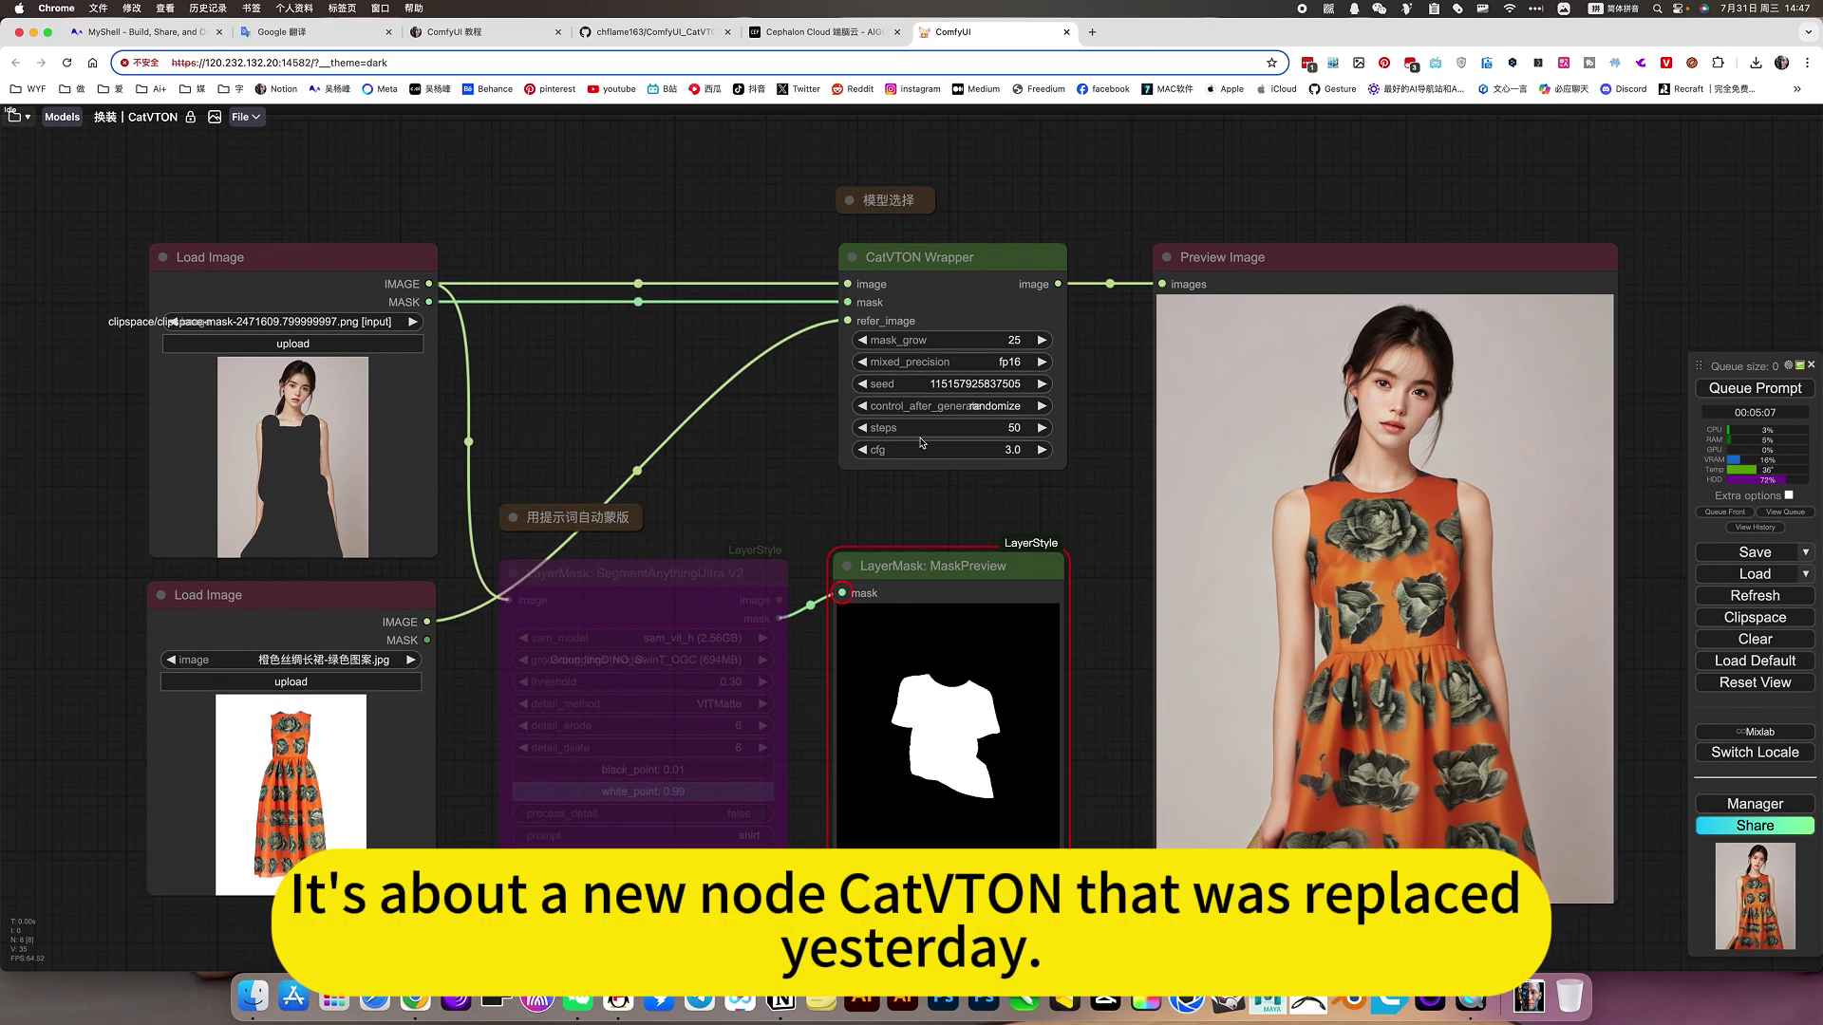
Select fp16 as the mixed precision of the CatVTON Wrapper node.
scroll(964, 290, up, 10)
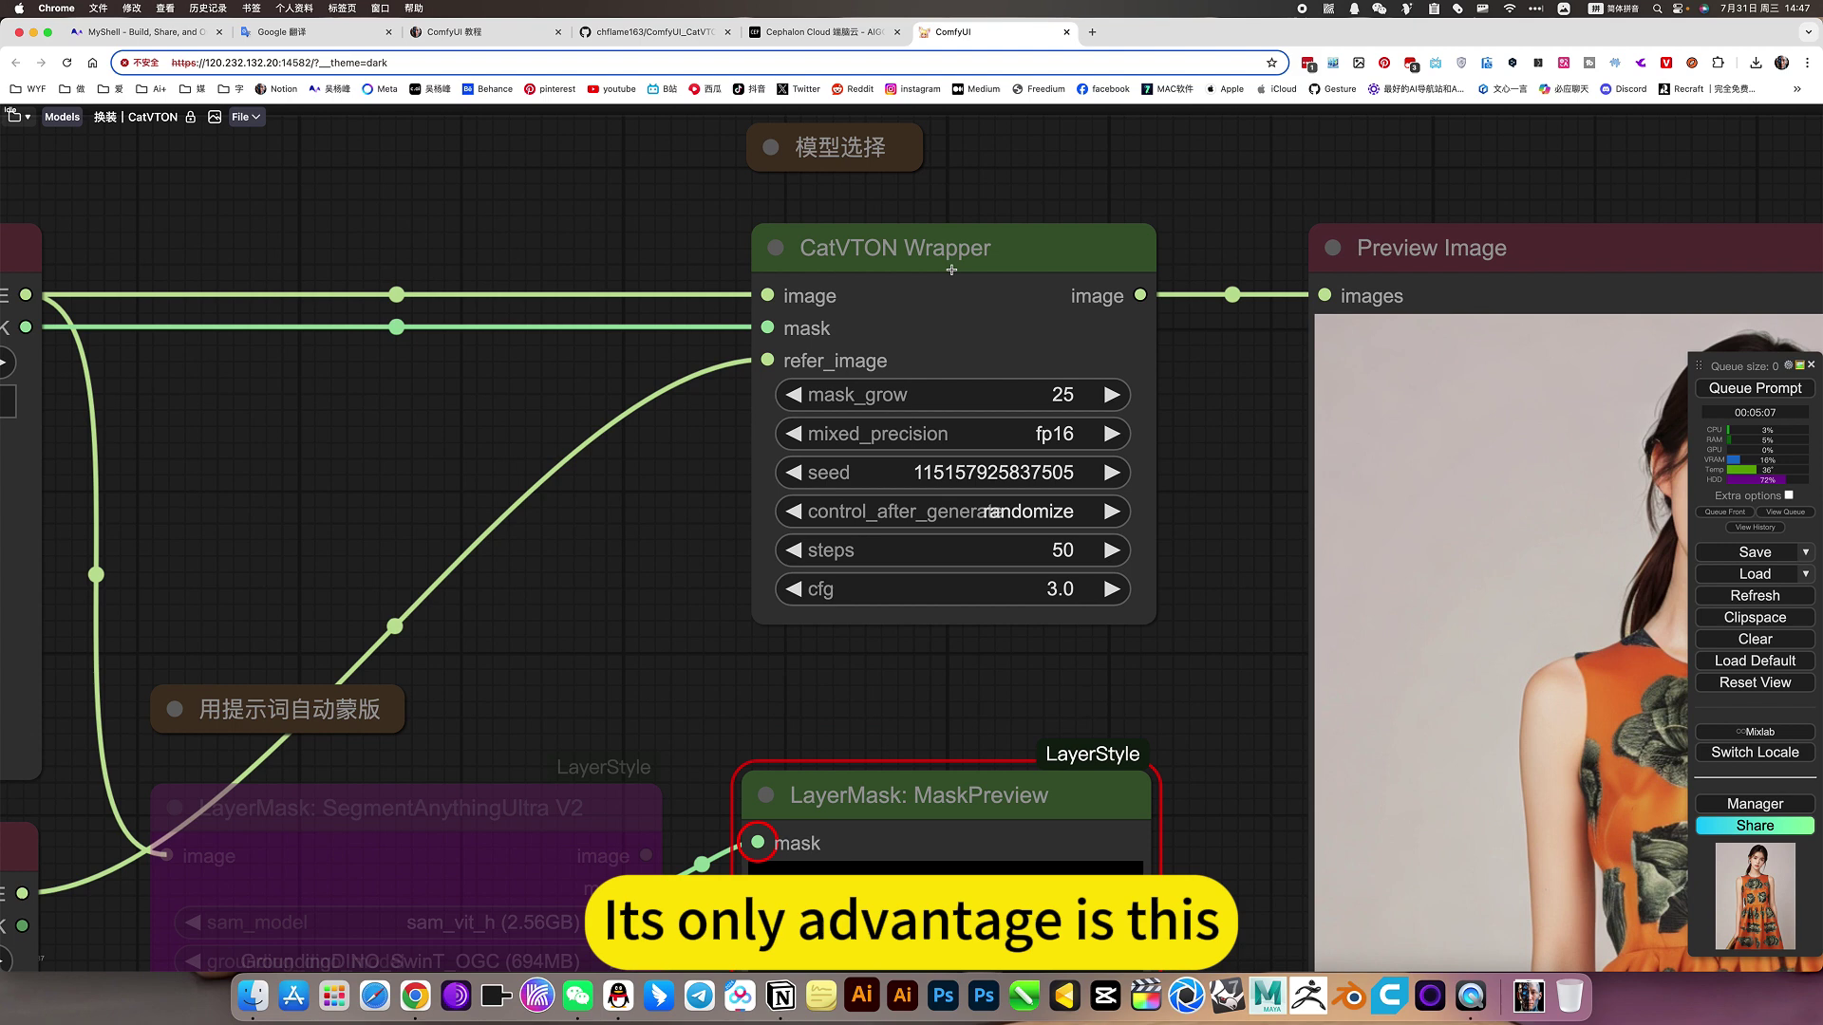
scroll(977, 439, down, 10)
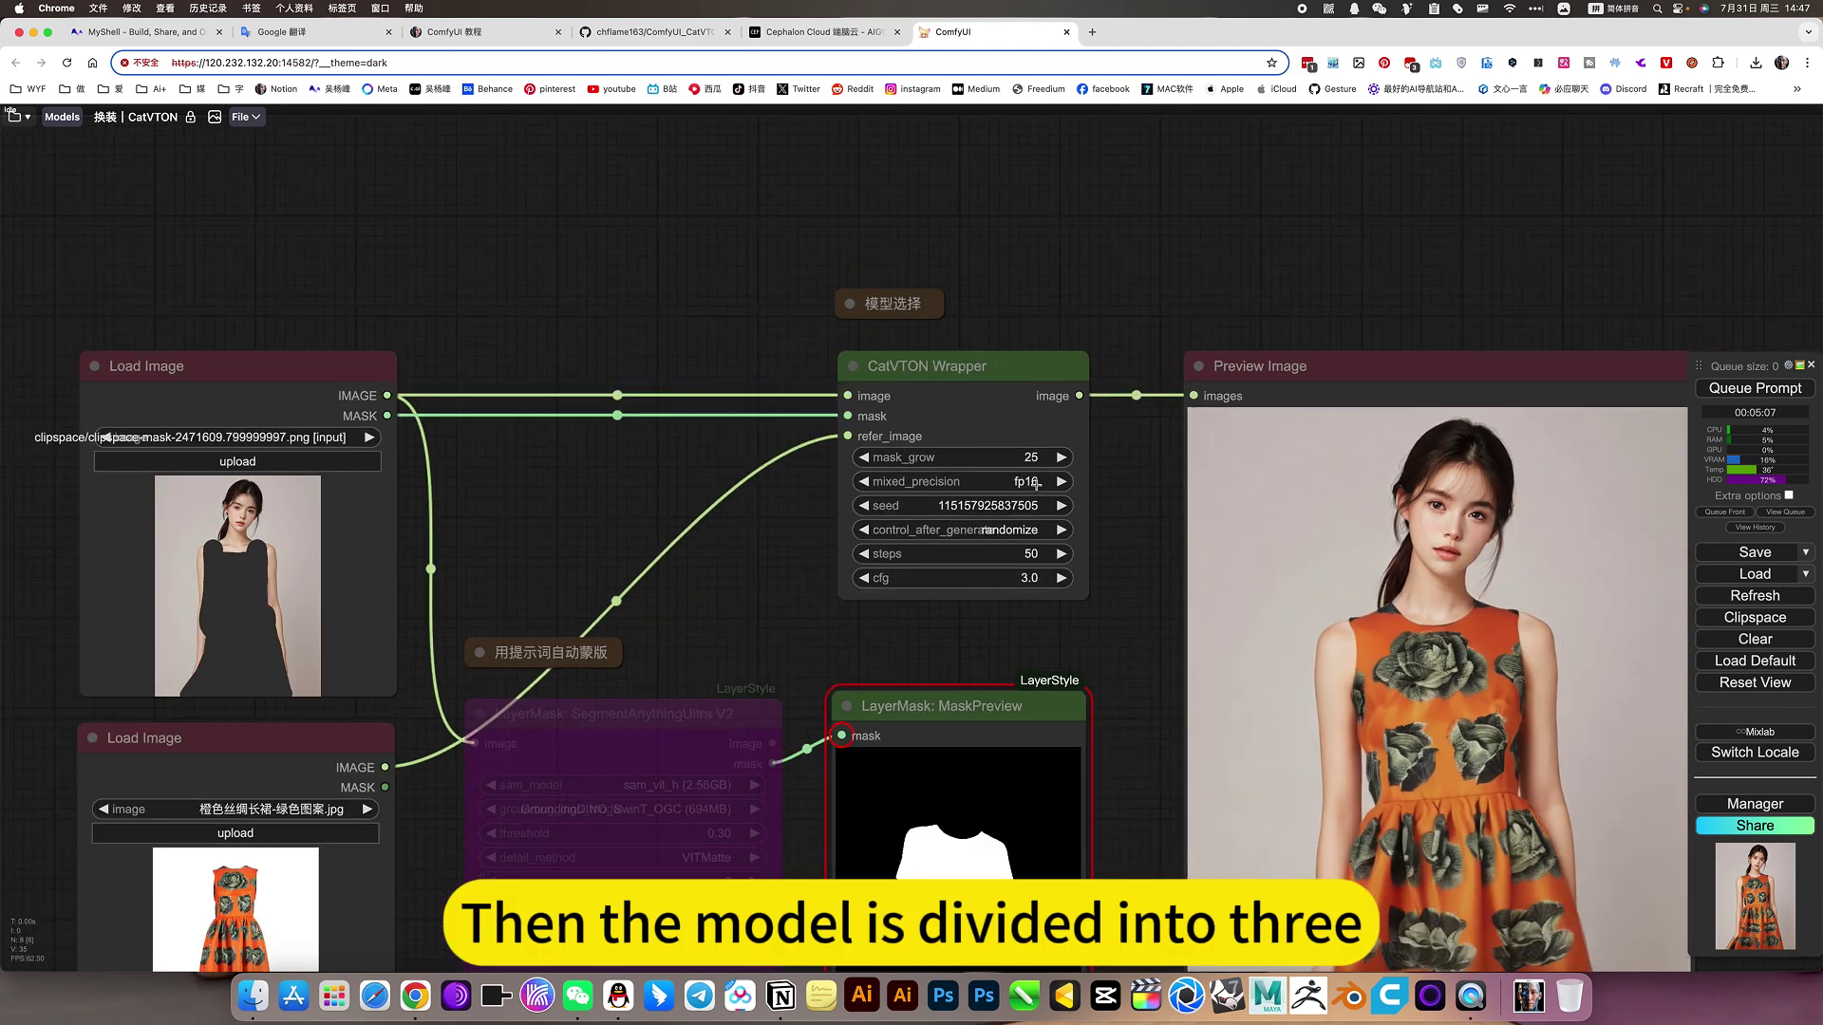
click(1036, 484)
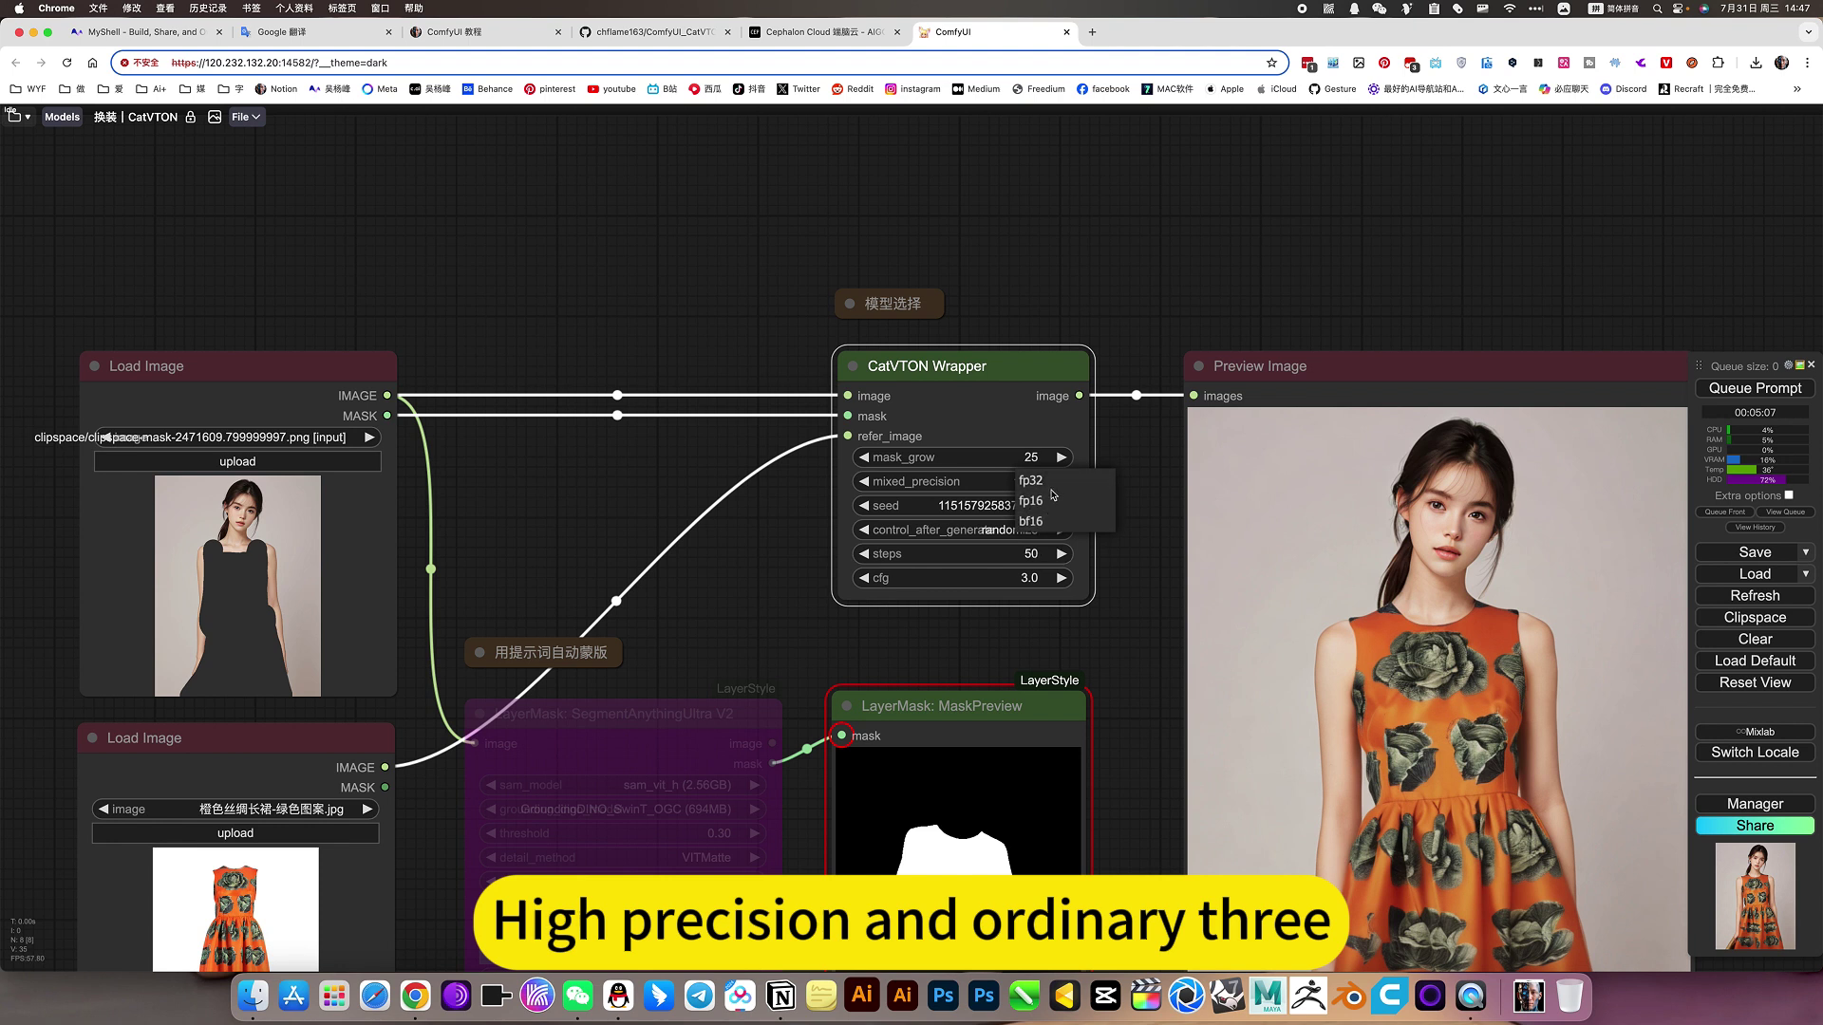
click(1030, 501)
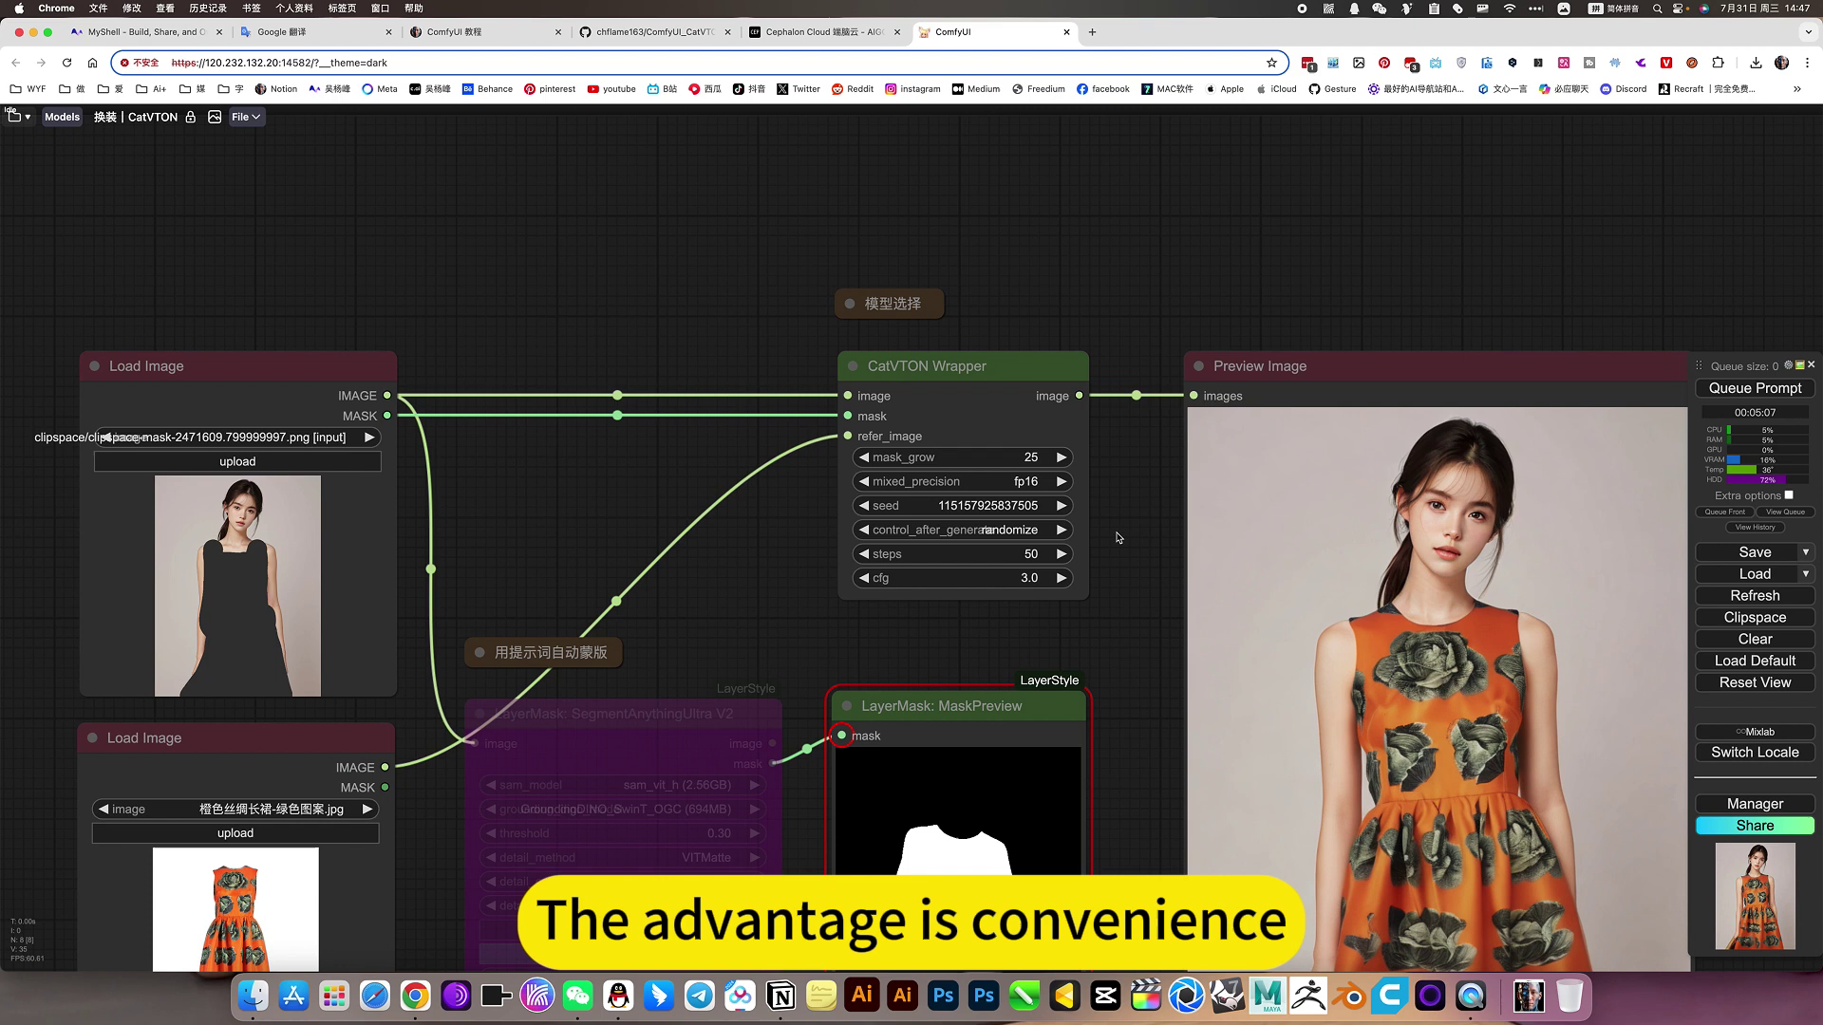
Examine the masked source photo, the garment image and the prompt-based mask nodes in the outfit-swap workflow.
drag(1118, 543, 1117, 512)
drag(281, 706, 567, 523)
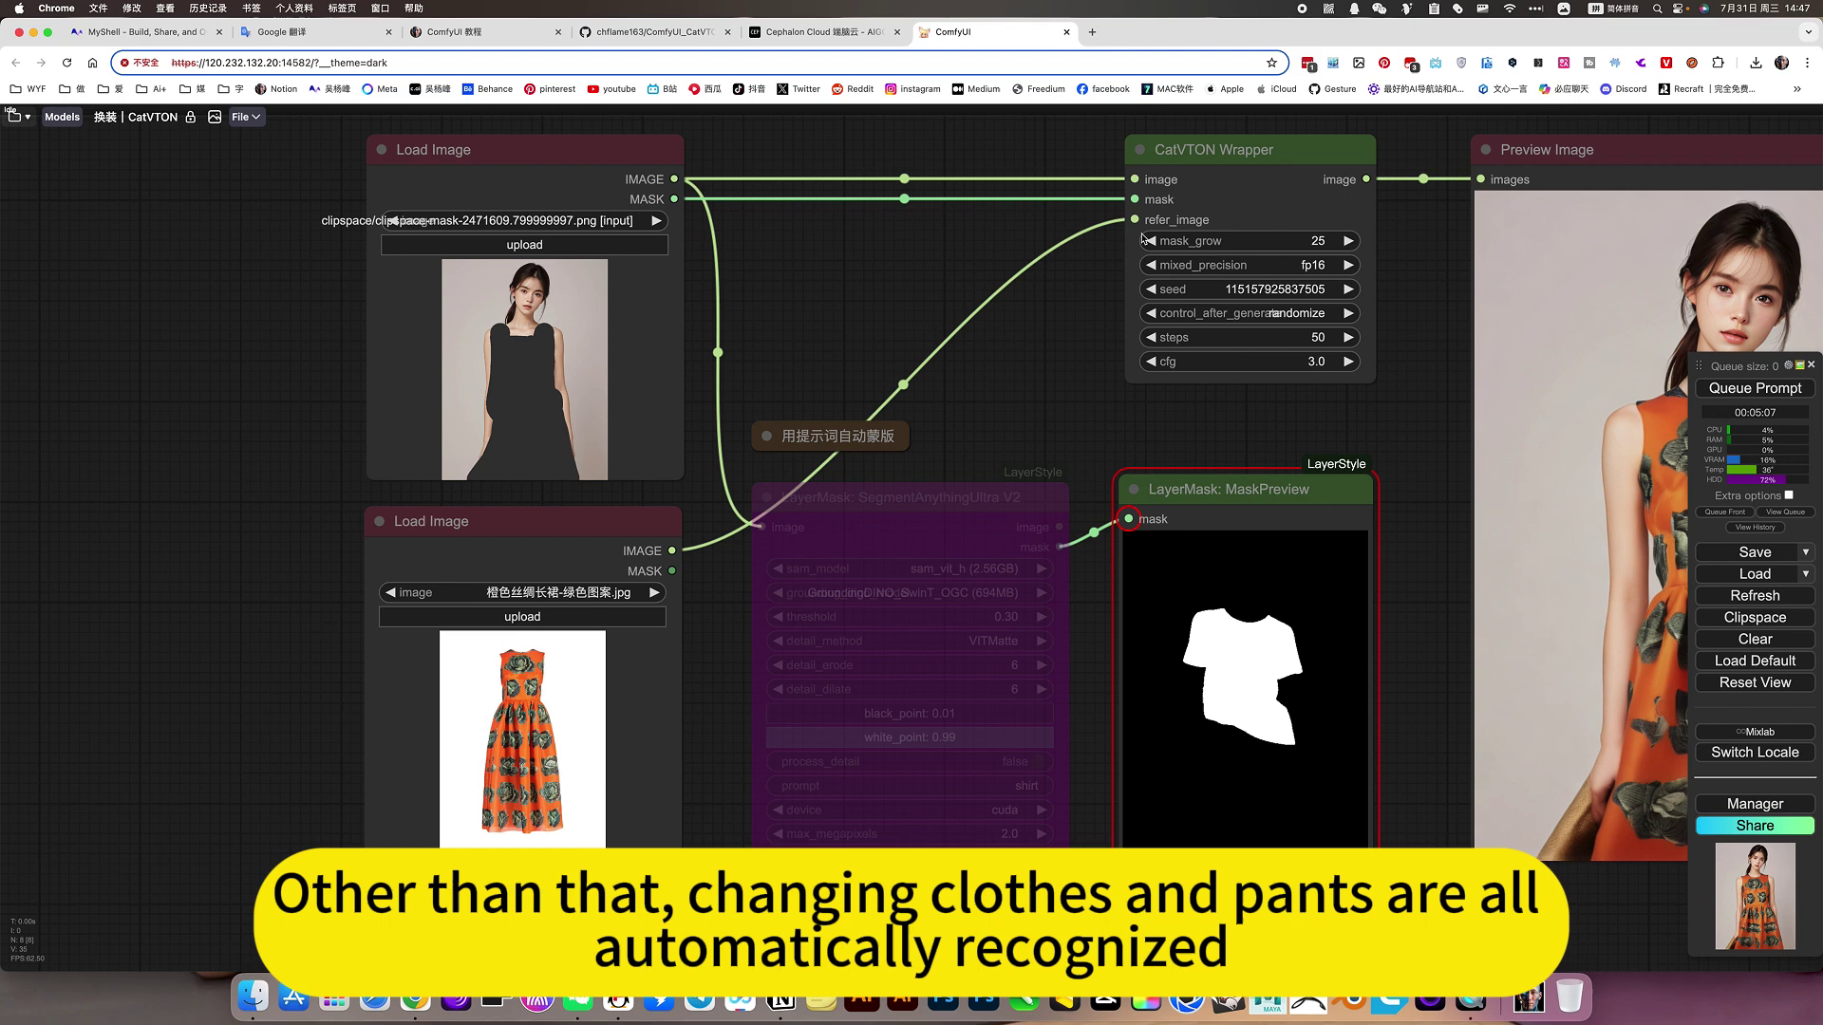
scroll(504, 378, up, 4)
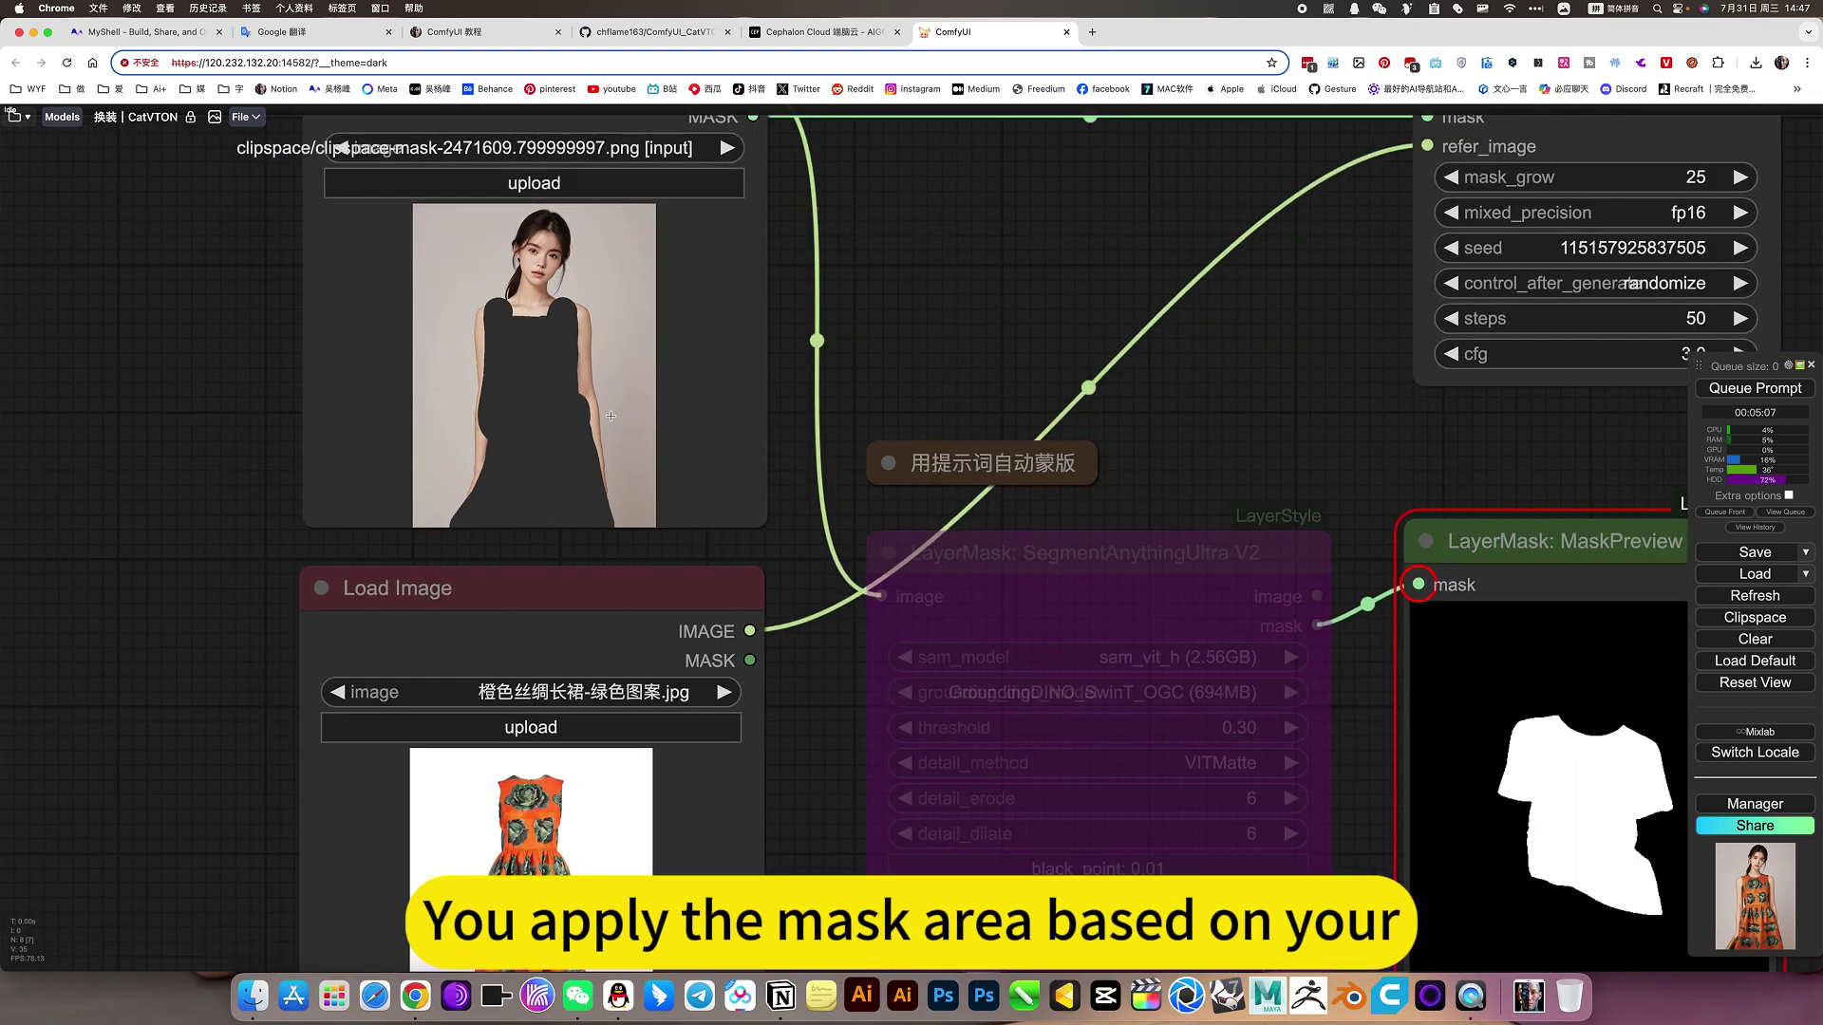
drag(982, 347, 817, 248)
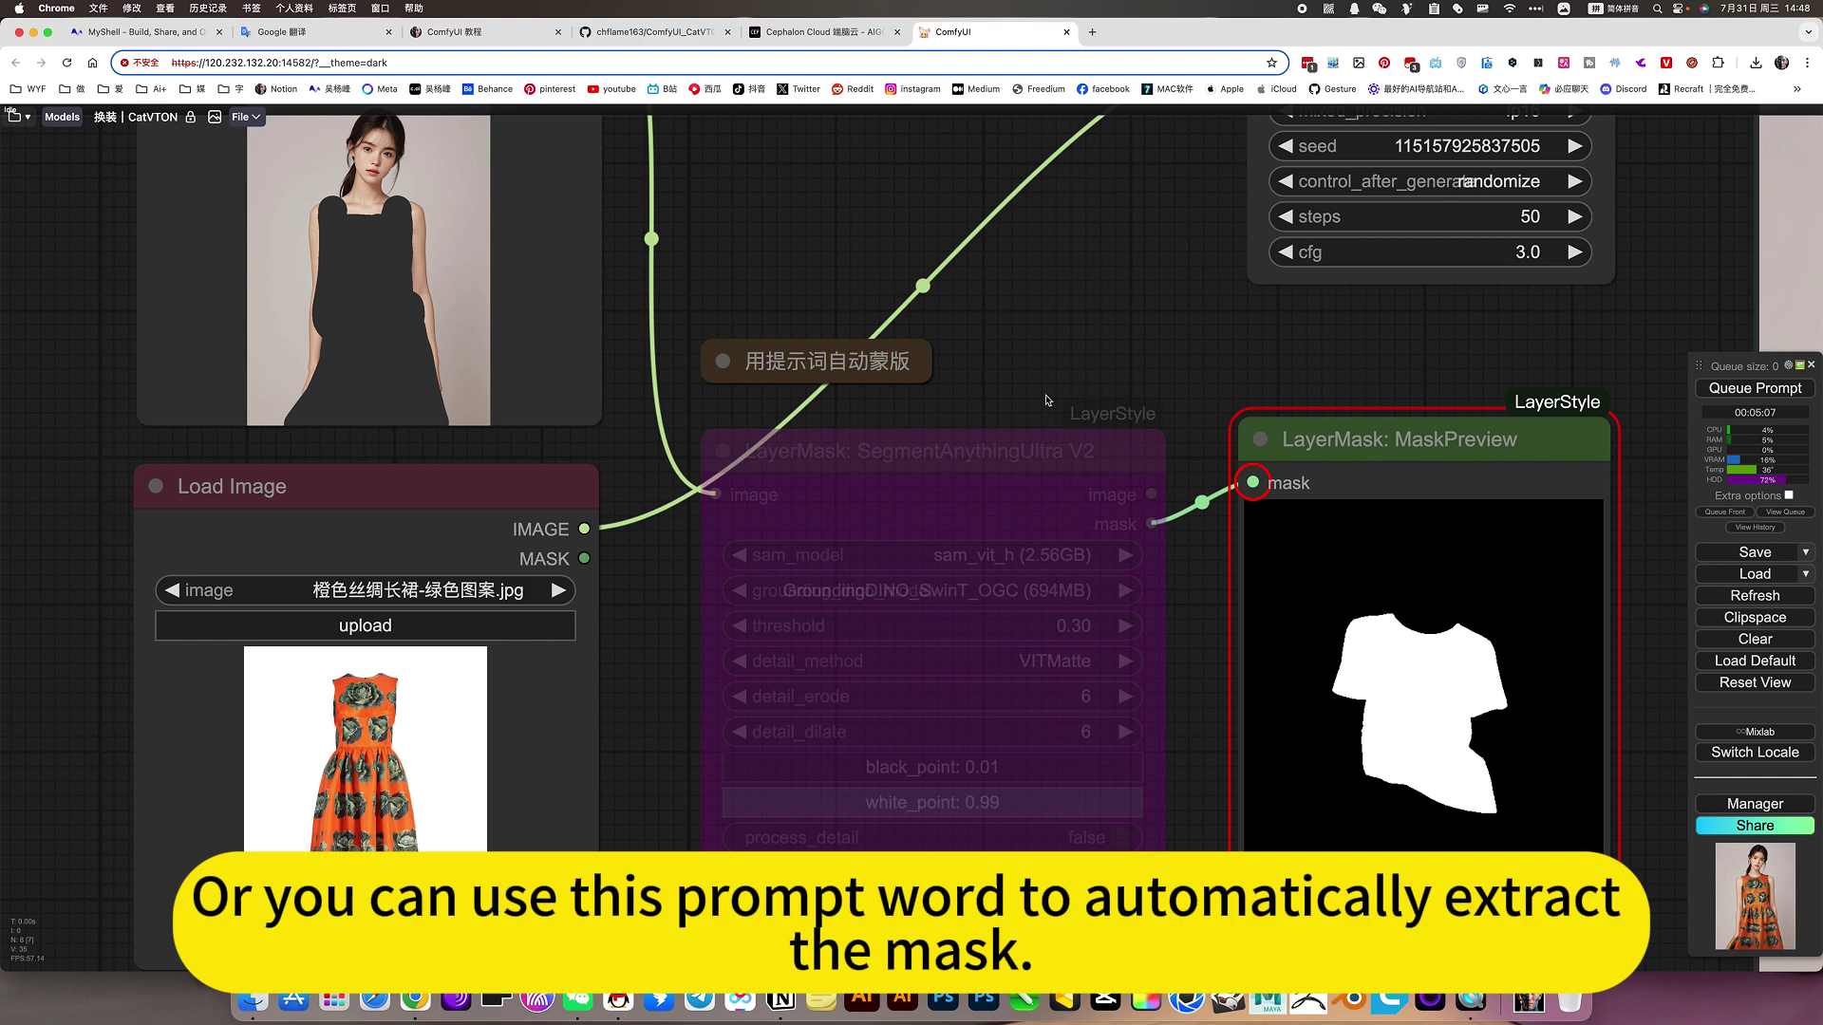
scroll(1047, 400, down, 3)
scroll(760, 403, up, 2)
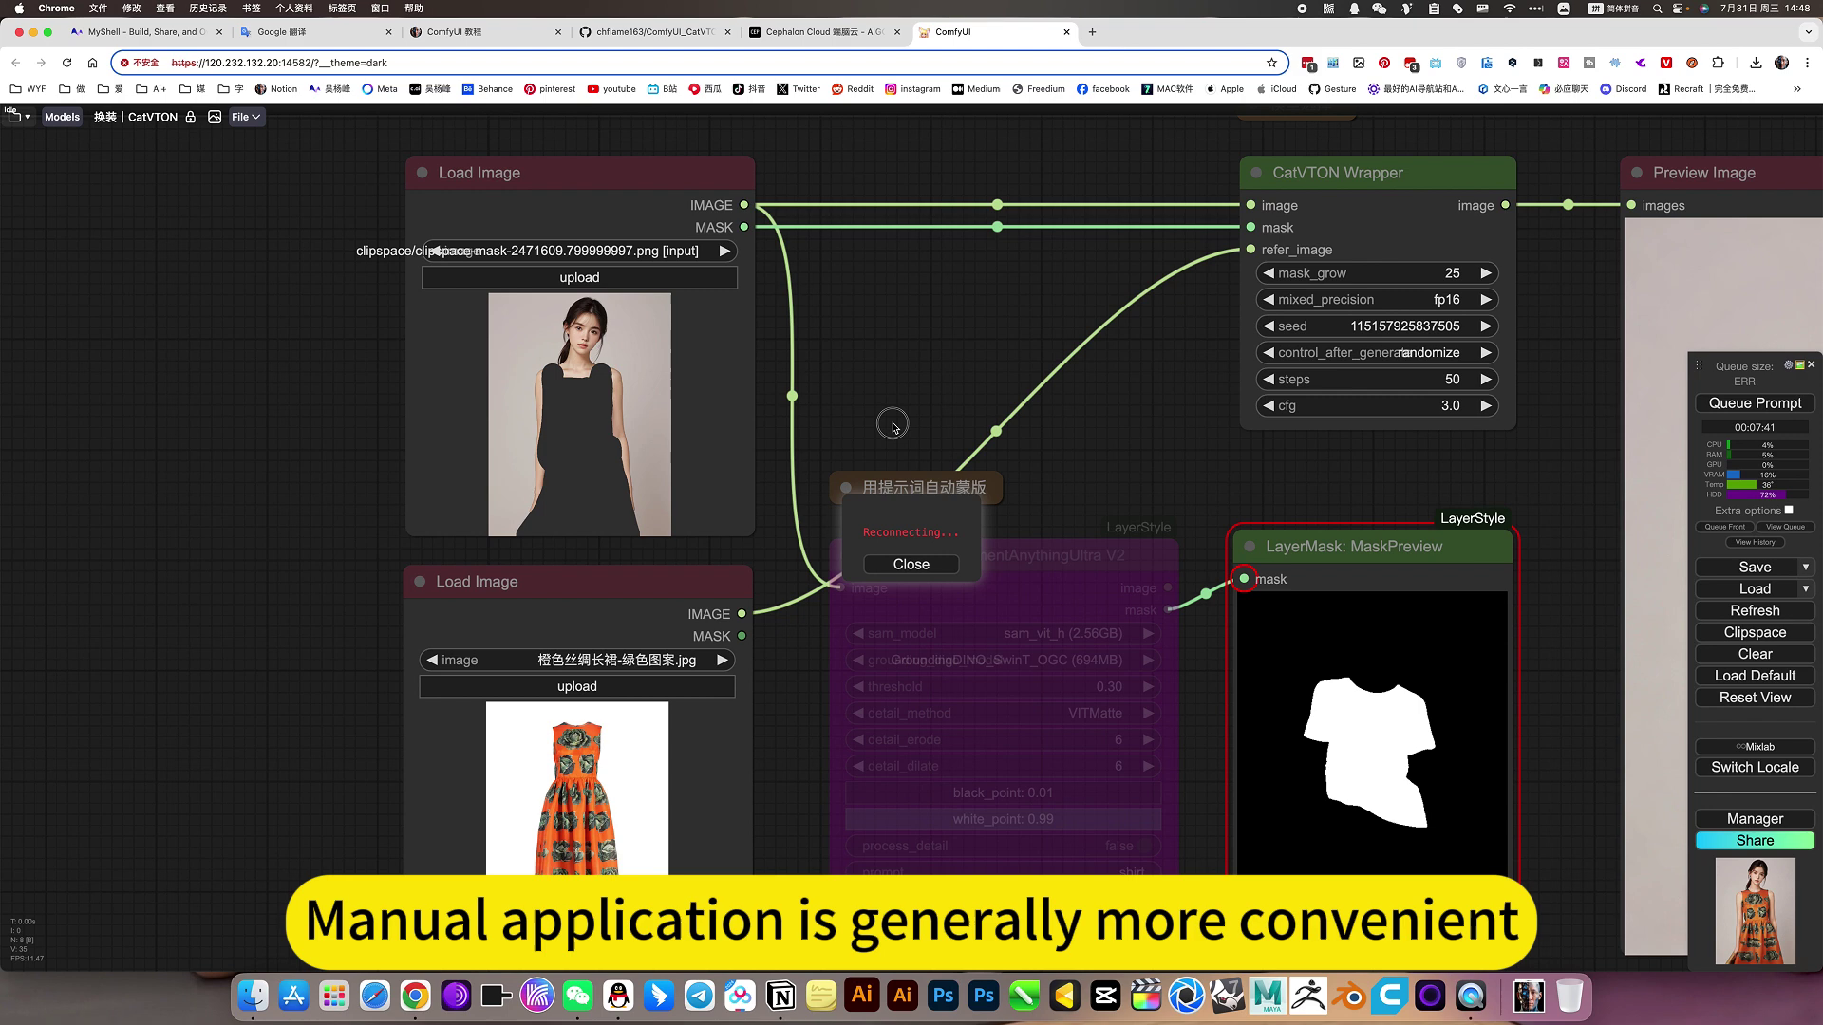
drag(997, 458, 982, 443)
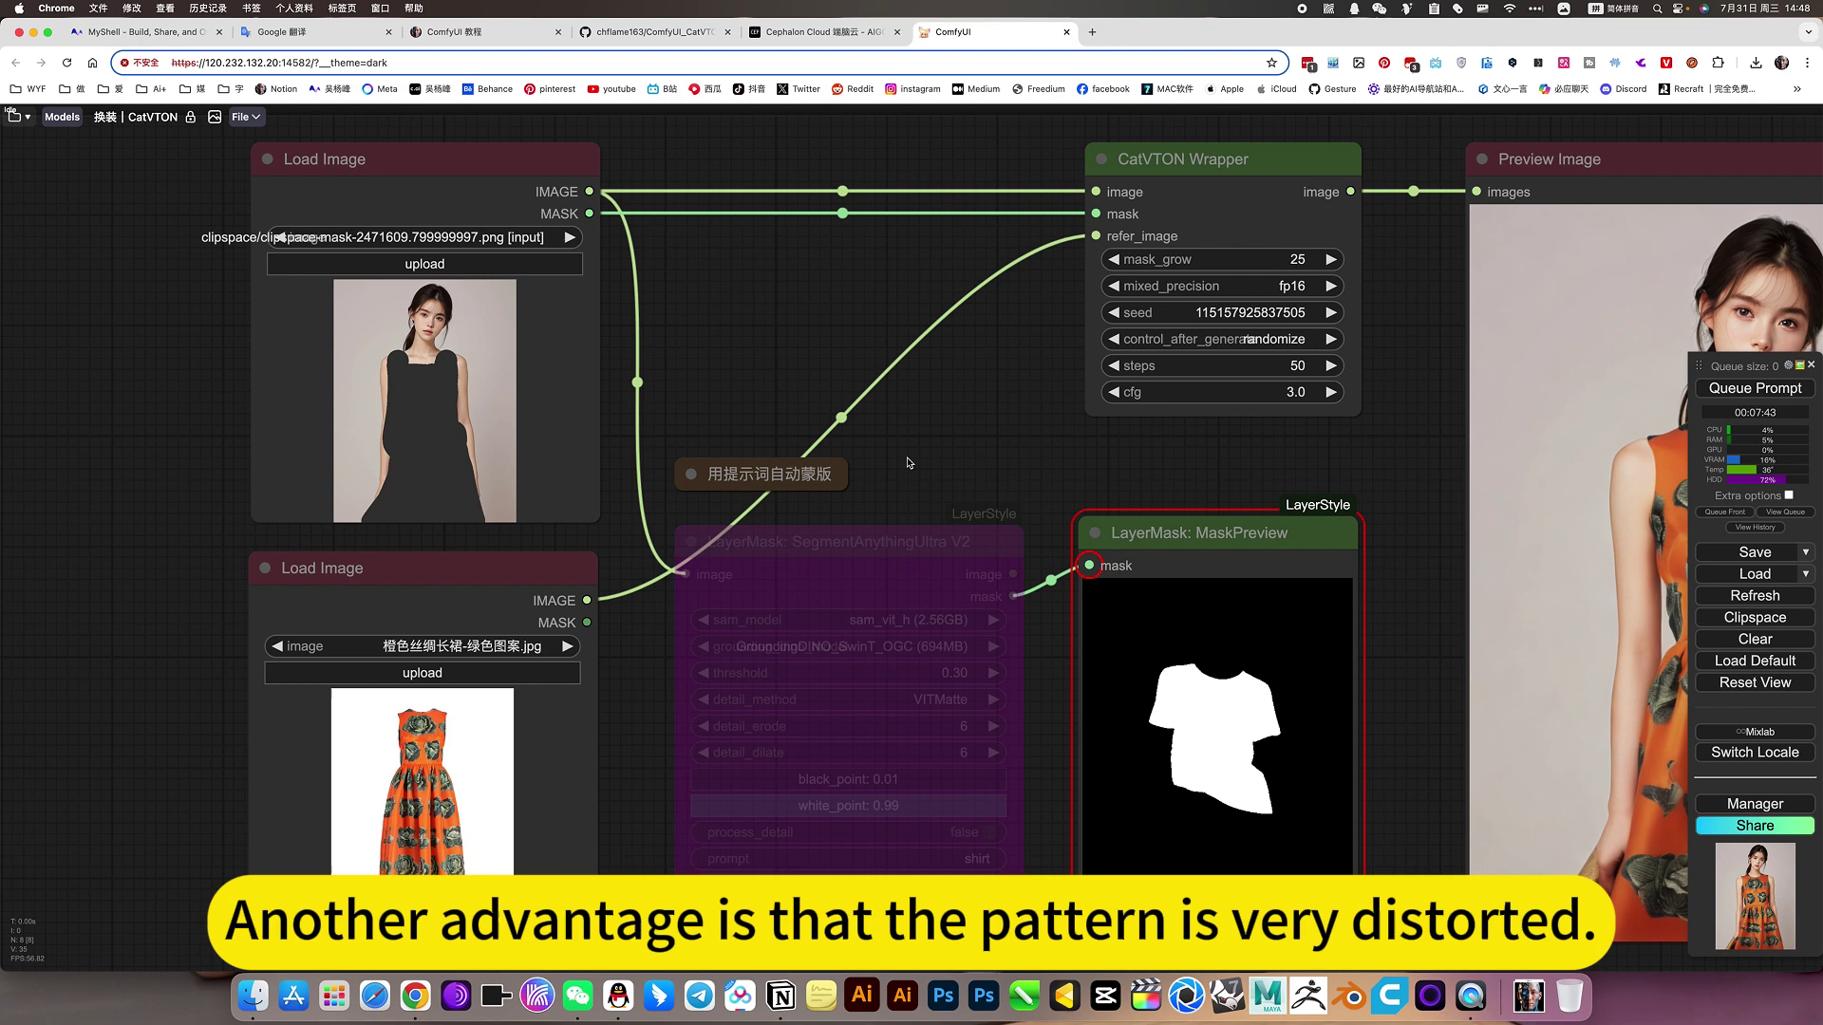
Inspect the generated dress in the Preview Image node up close, along with the CatVTON Wrapper node and overall layout.
scroll(980, 444, down, 2)
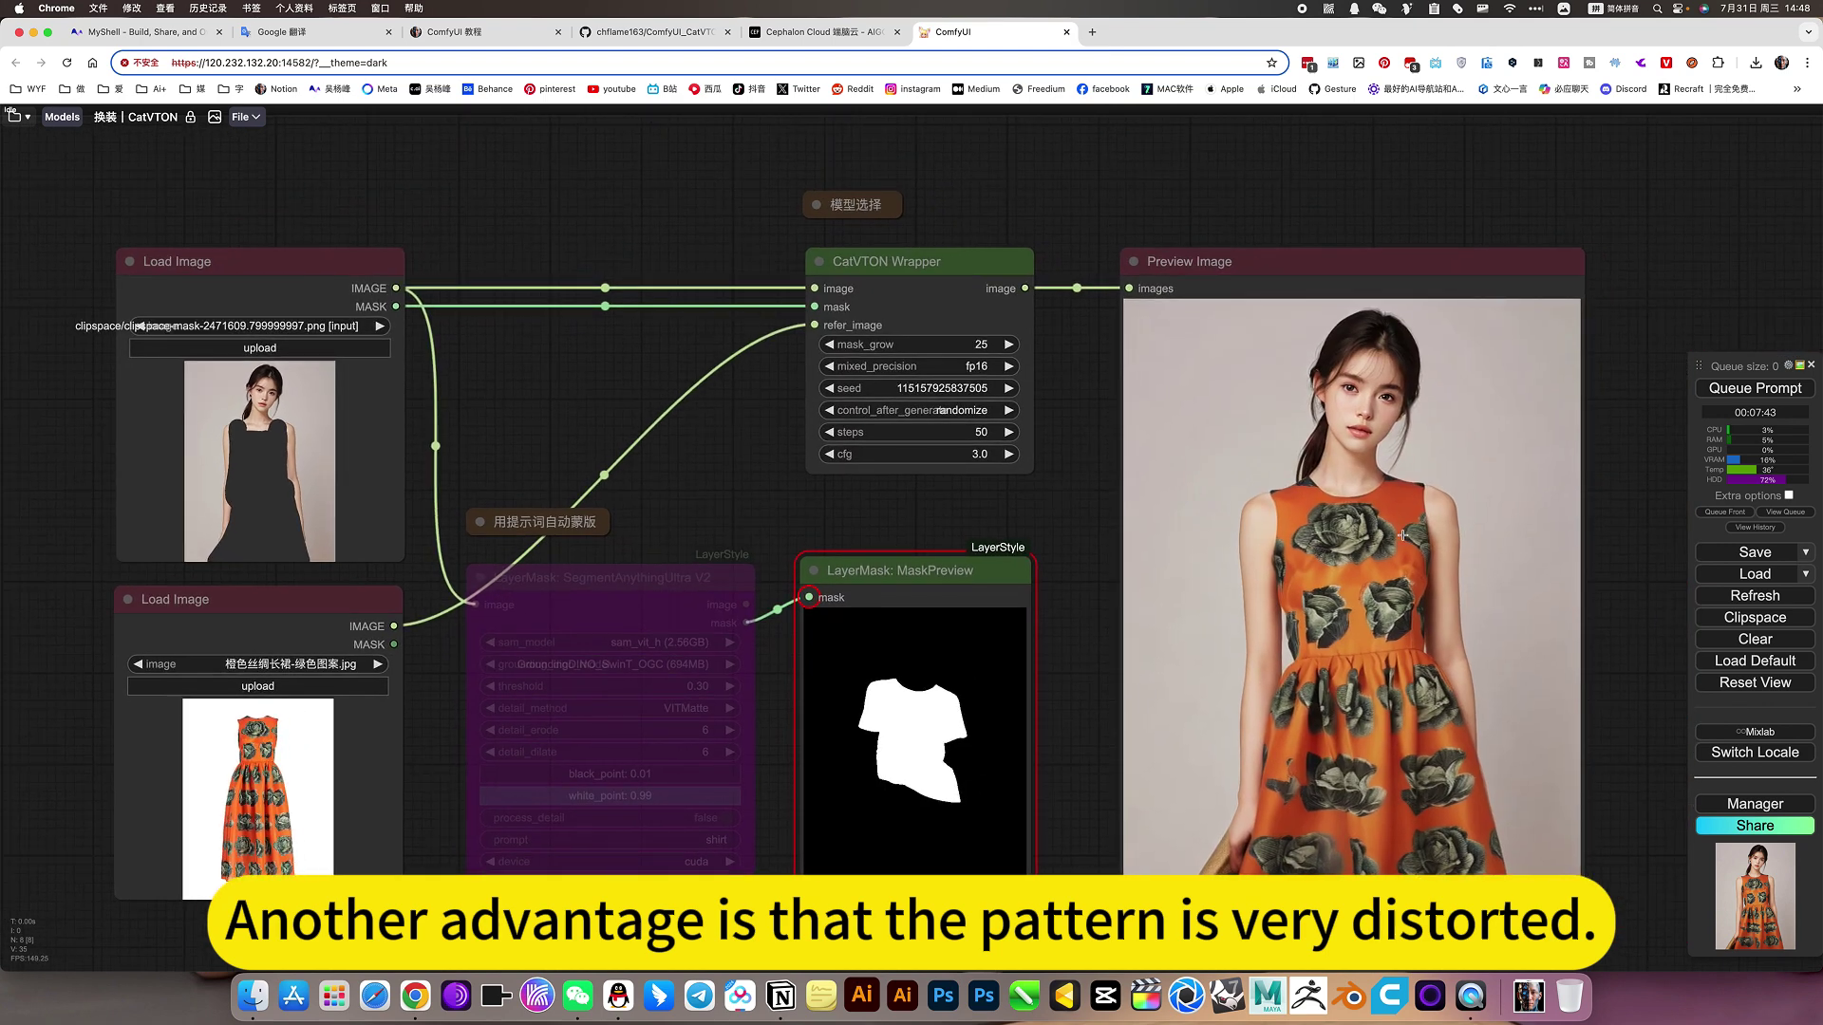
scroll(1402, 535, up, 5)
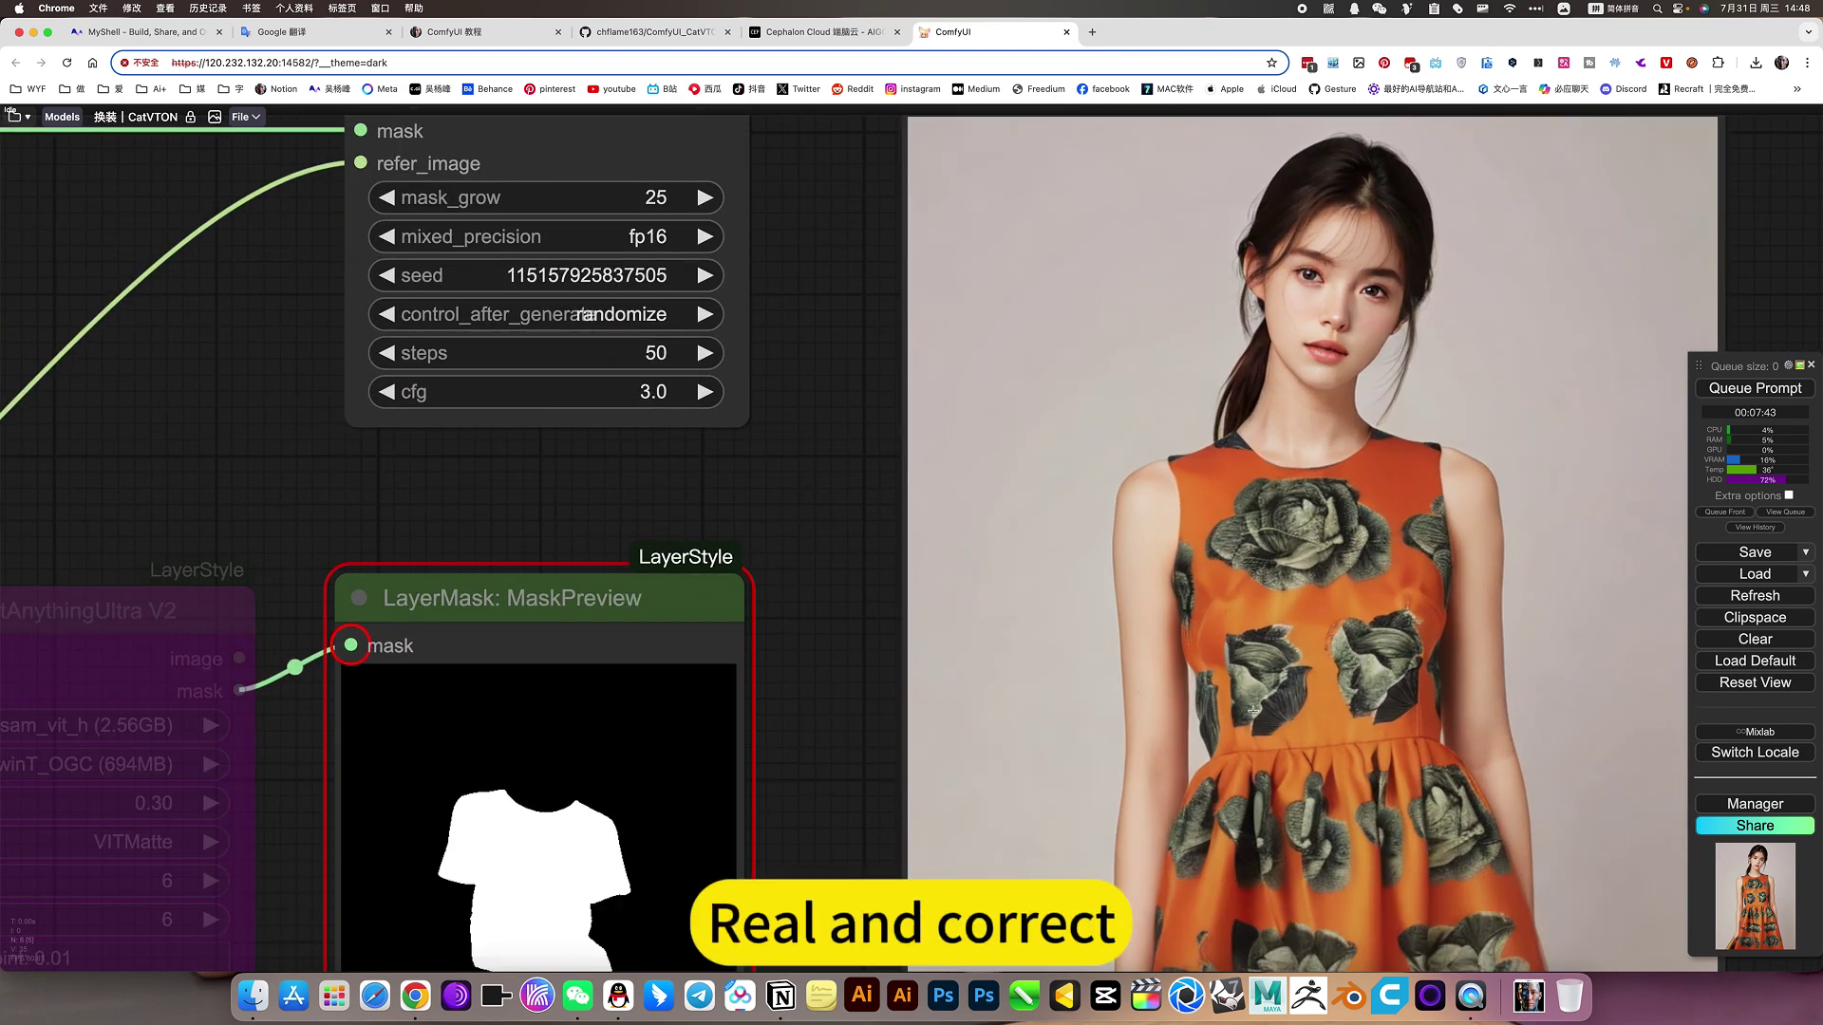
scroll(1427, 857, down, 3)
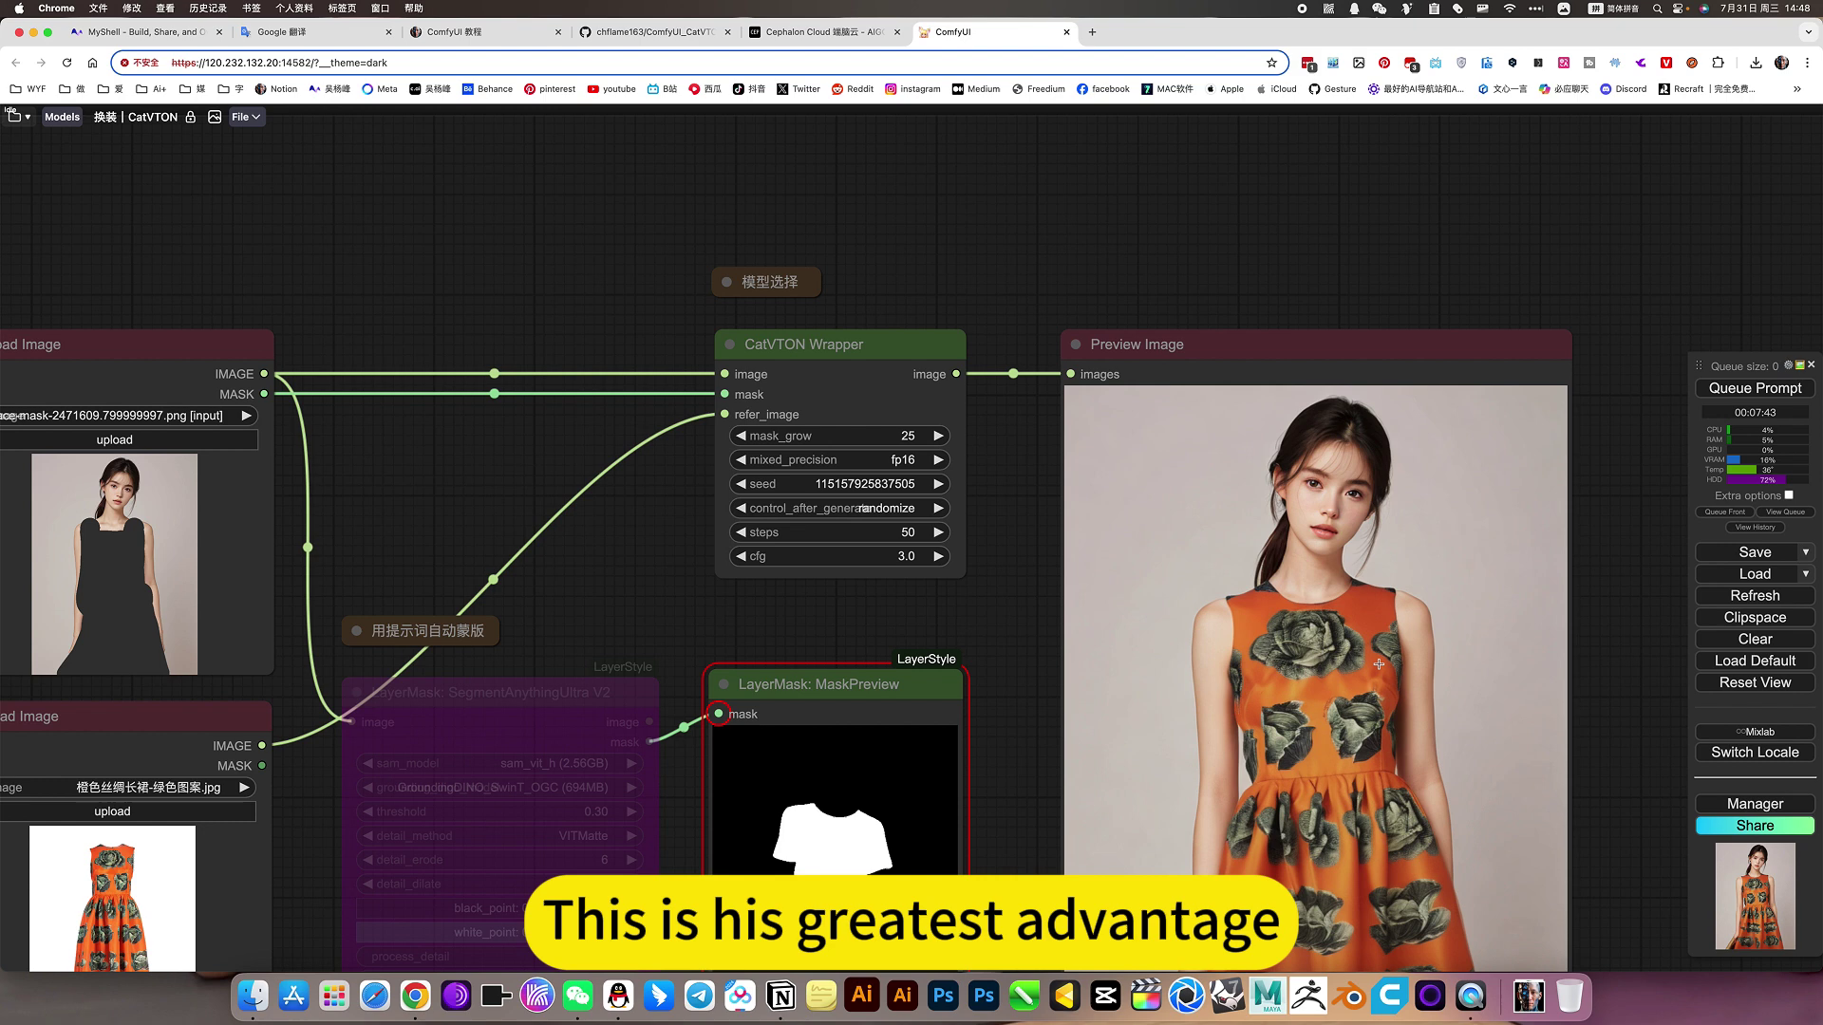
drag(1004, 597, 1251, 637)
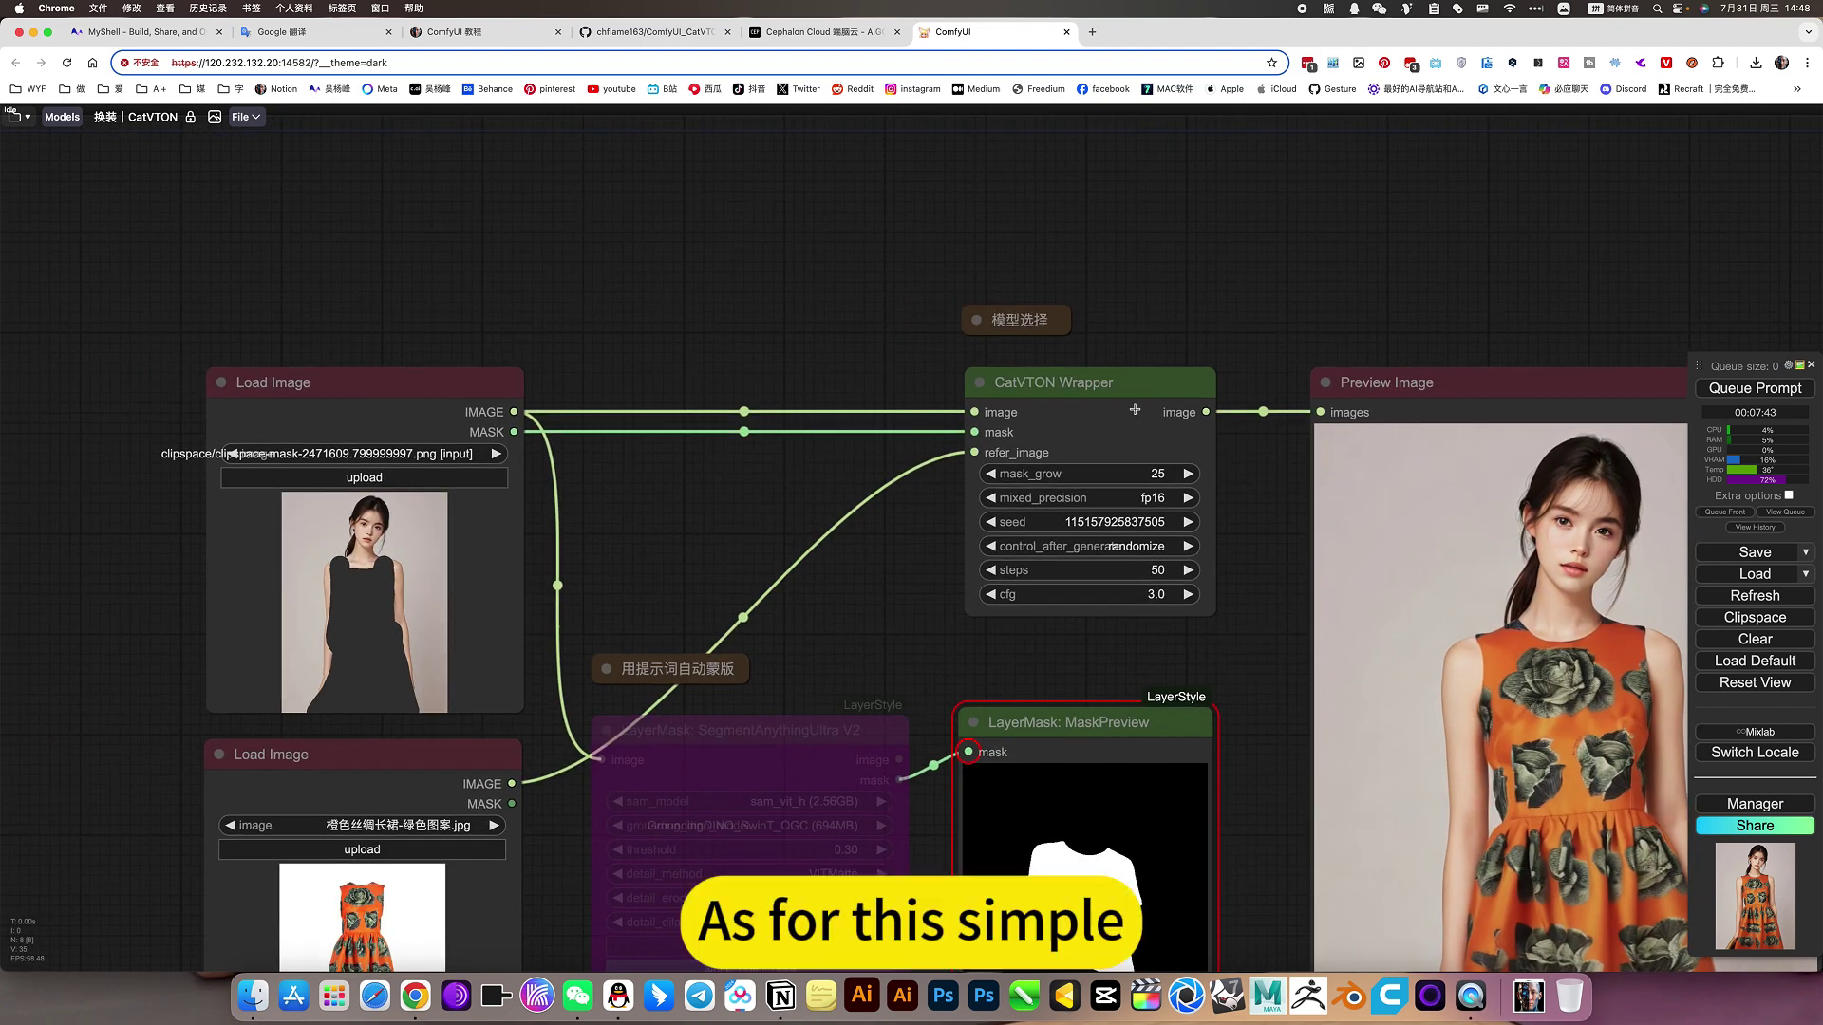
drag(1128, 394, 1123, 395)
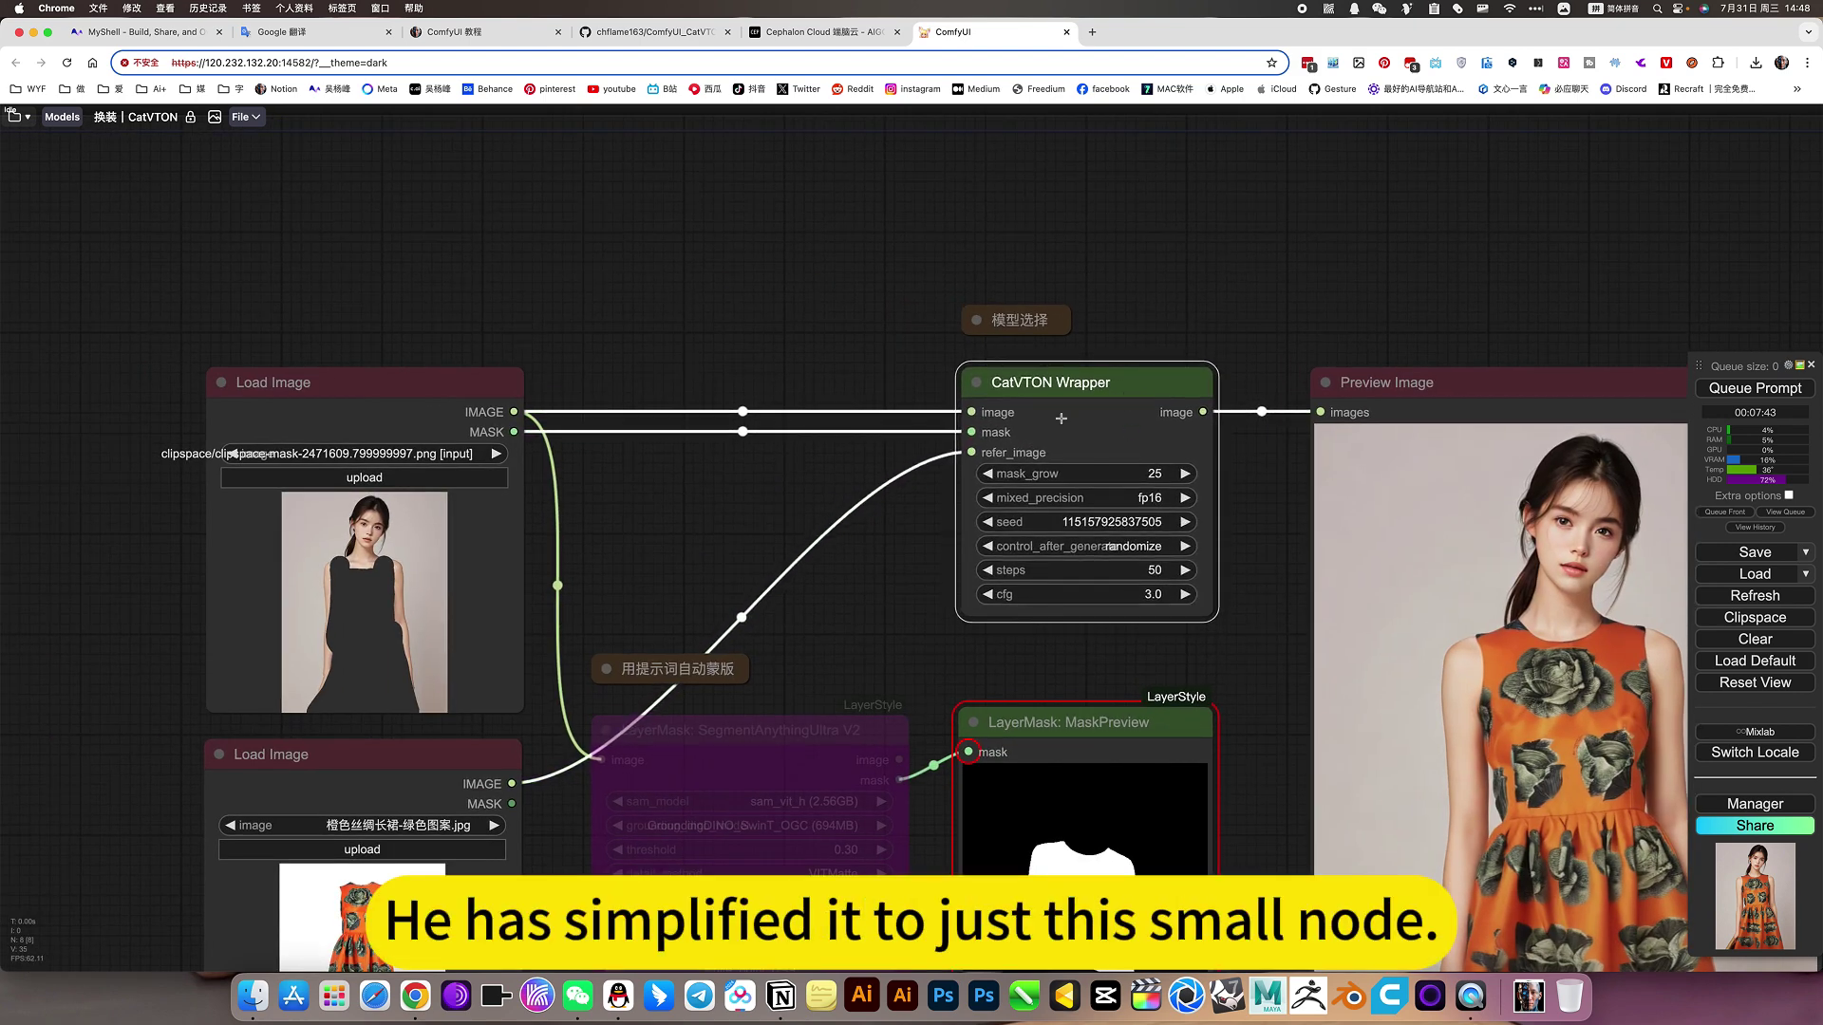
scroll(1248, 638, down, 1)
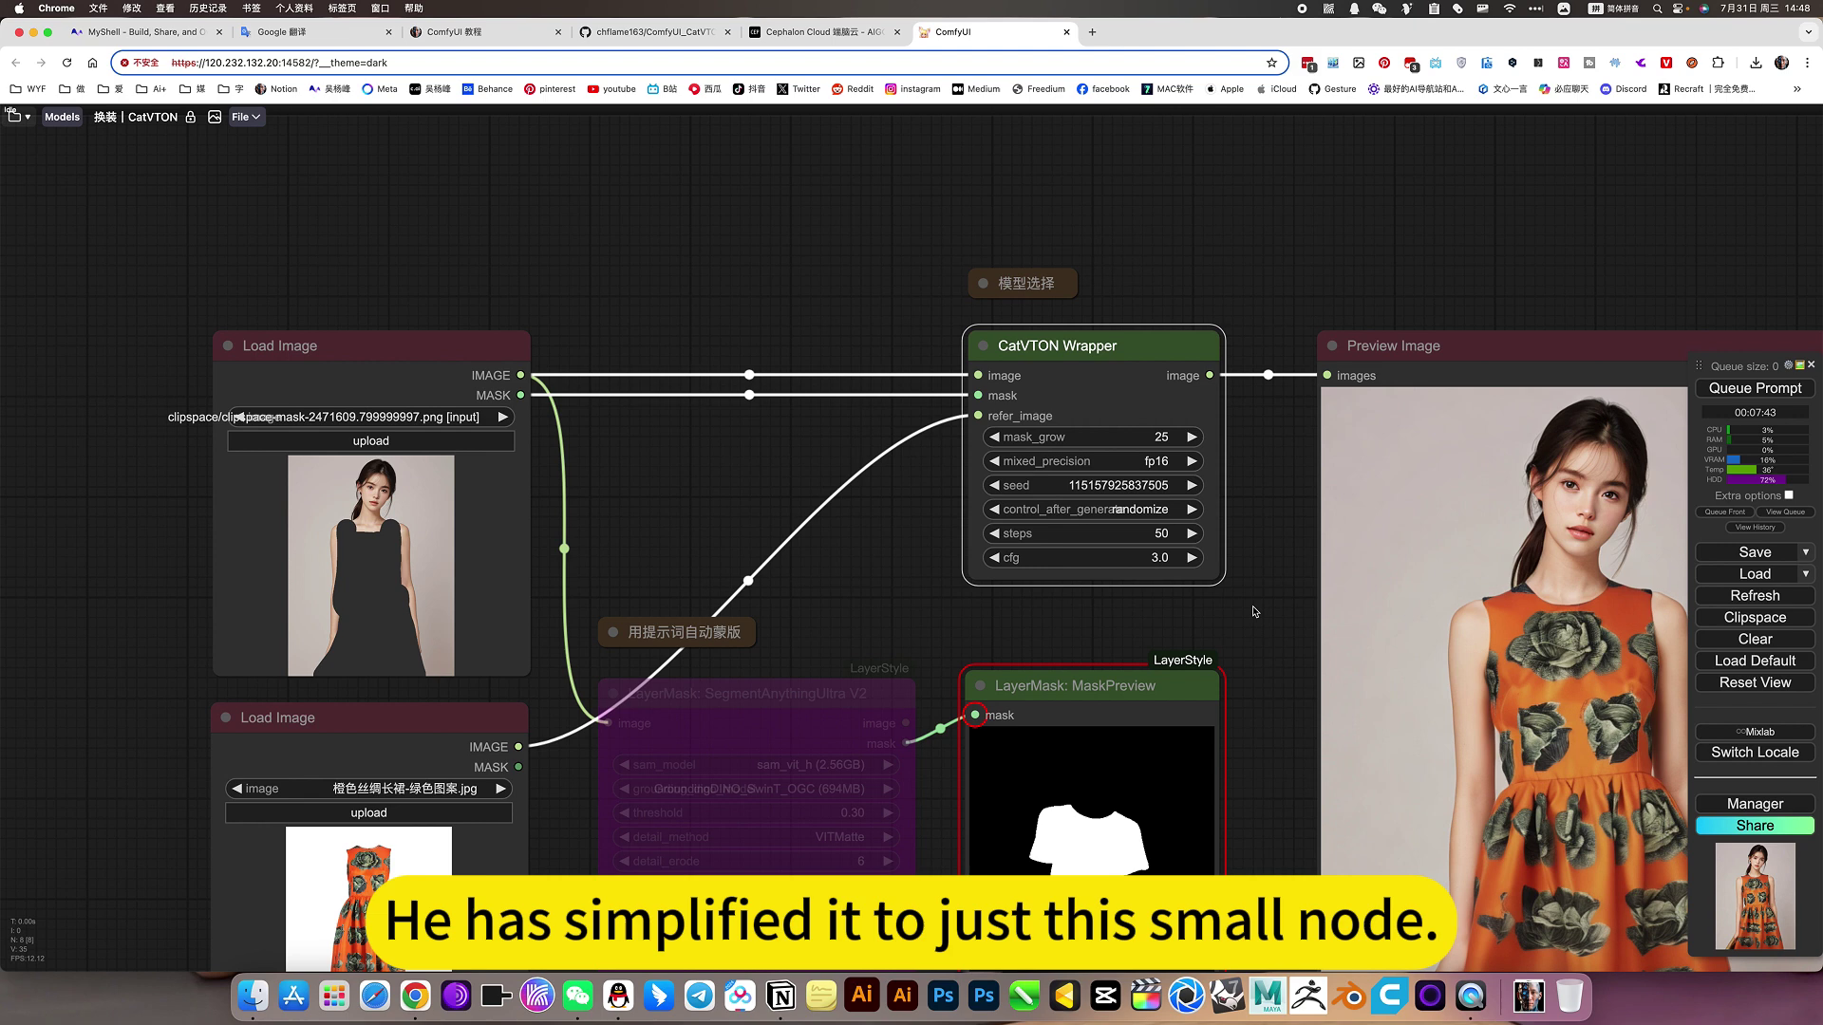
scroll(1249, 629, down, 3)
drag(1248, 627, 1139, 550)
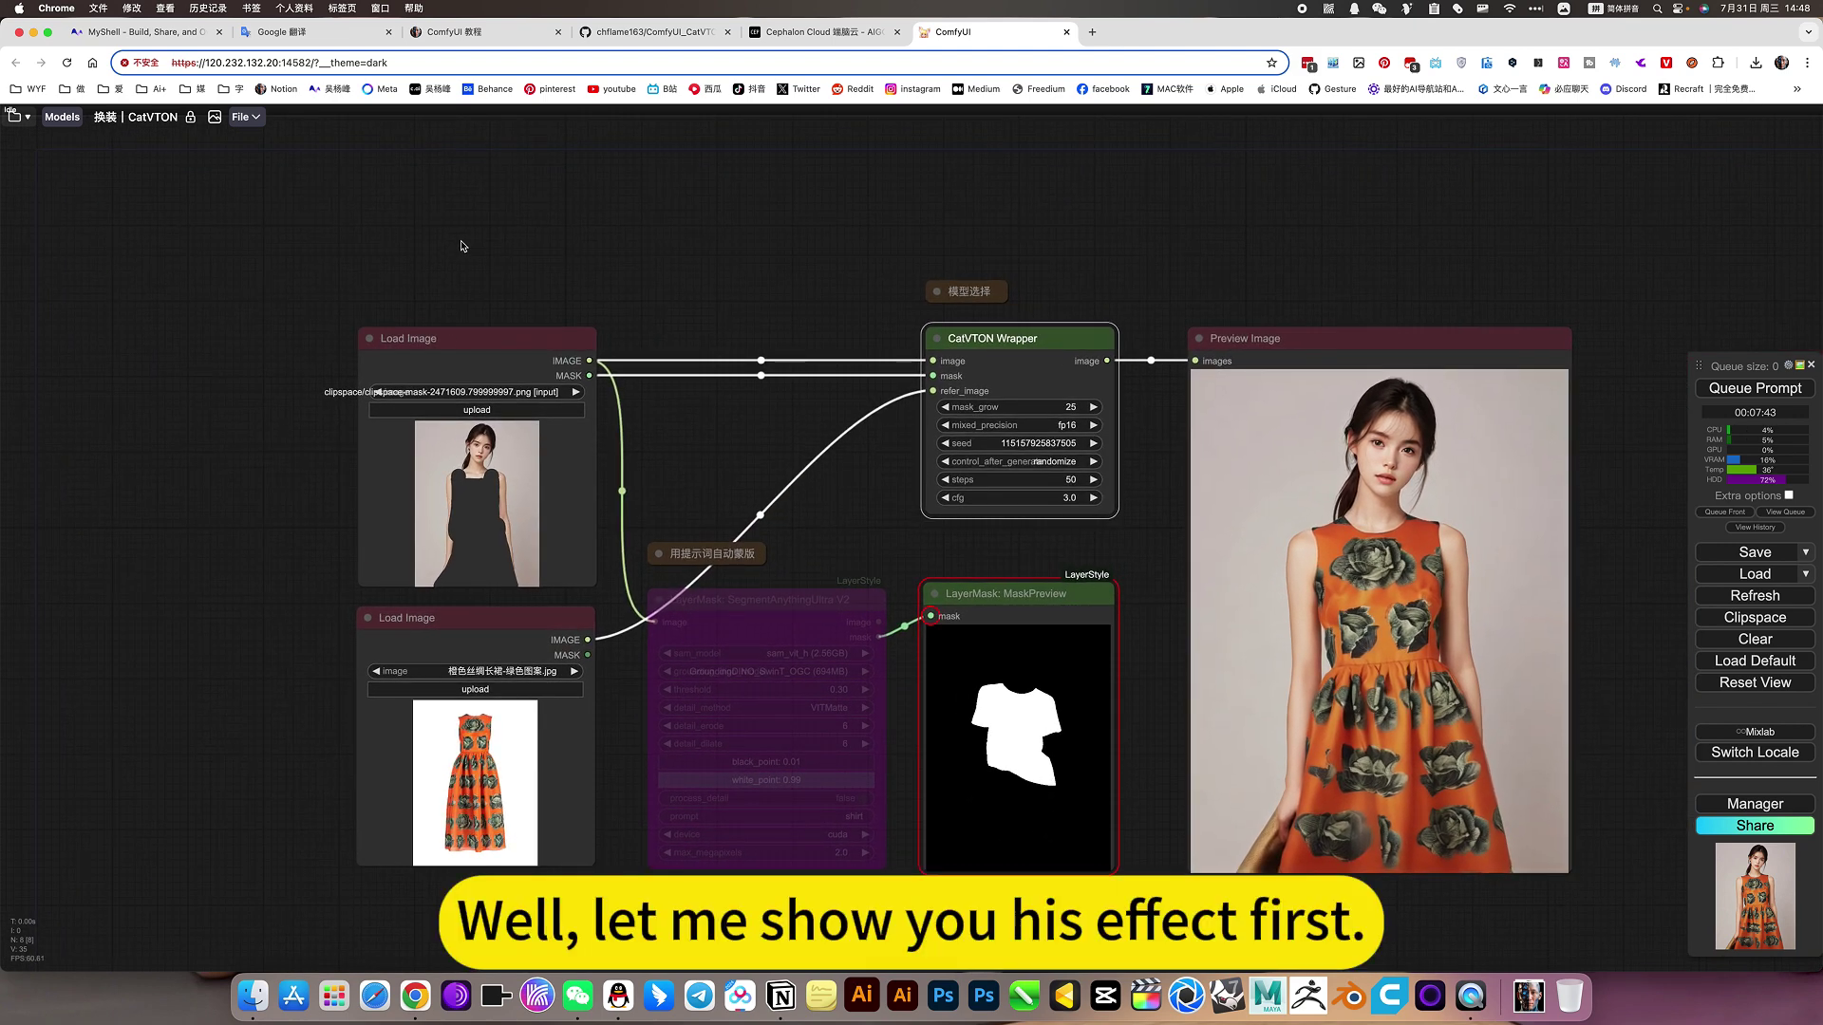
Switch to the ComfyUI 教程 notes, collapse the CatVTON download settings and follow the ComfyUI 教程 link at the page's start.
click(443, 36)
scroll(379, 386, up, 10)
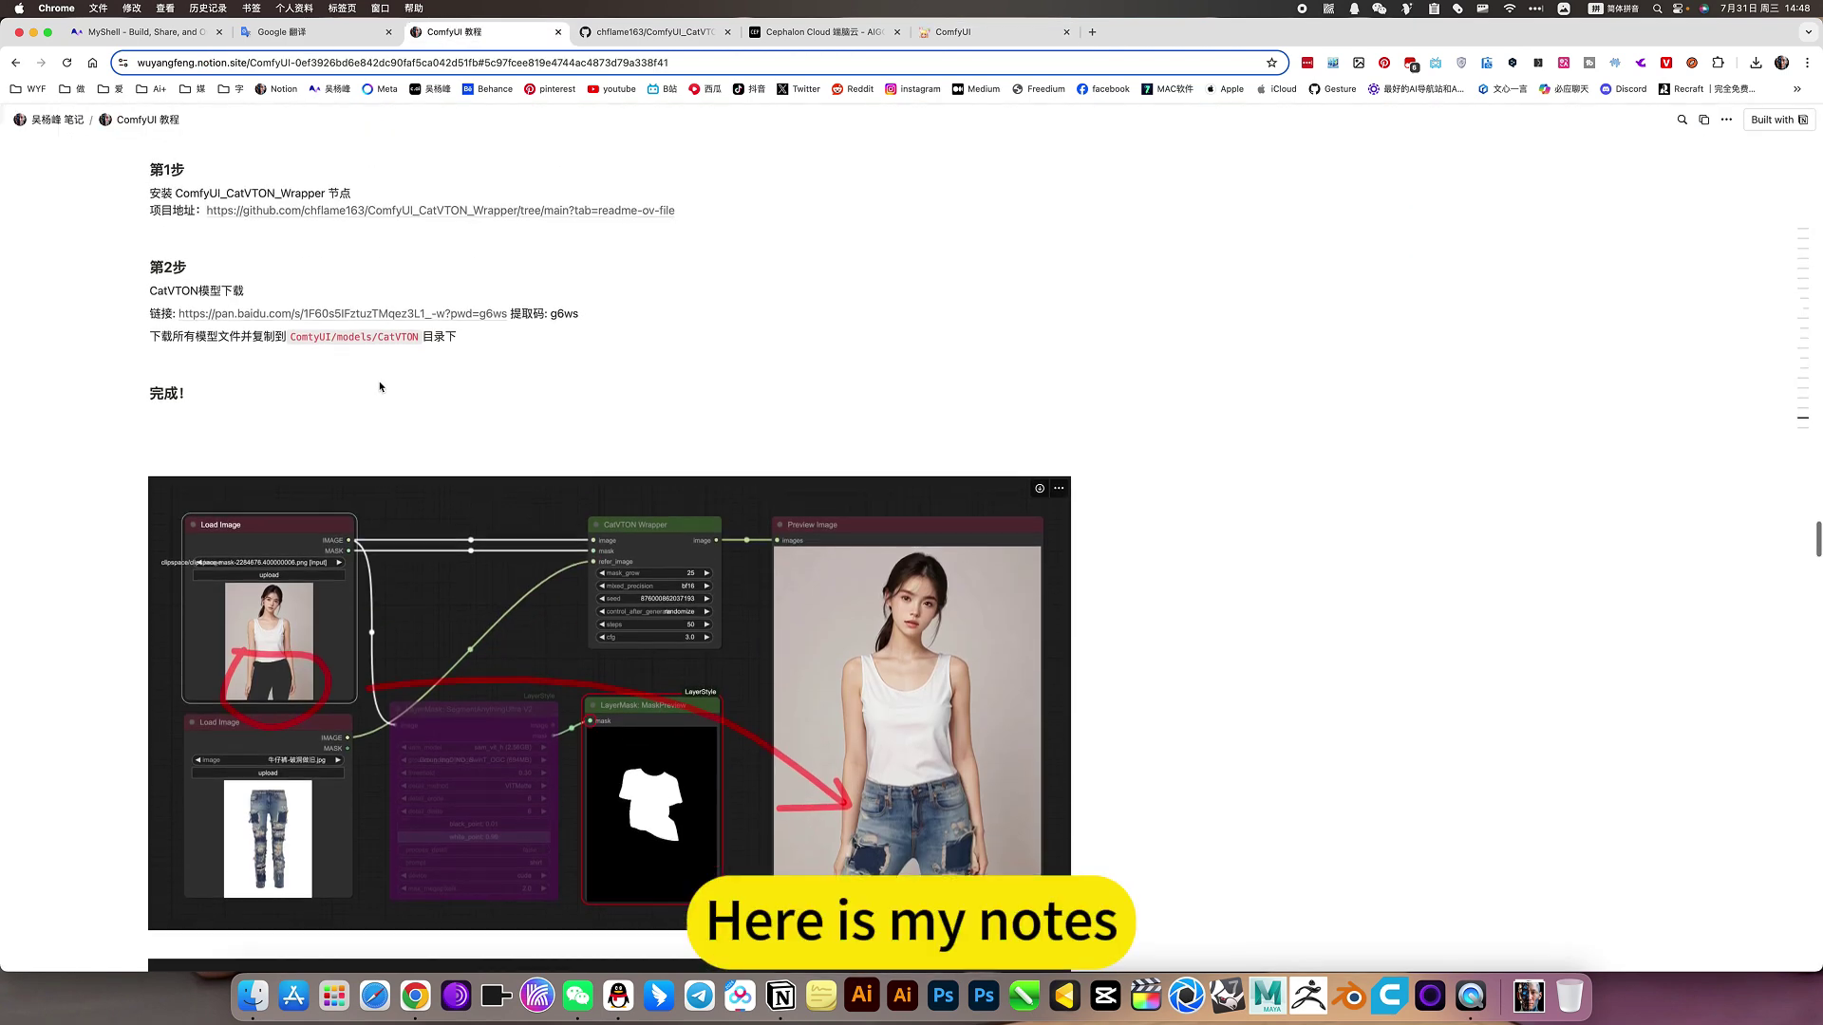
scroll(380, 387, up, 2)
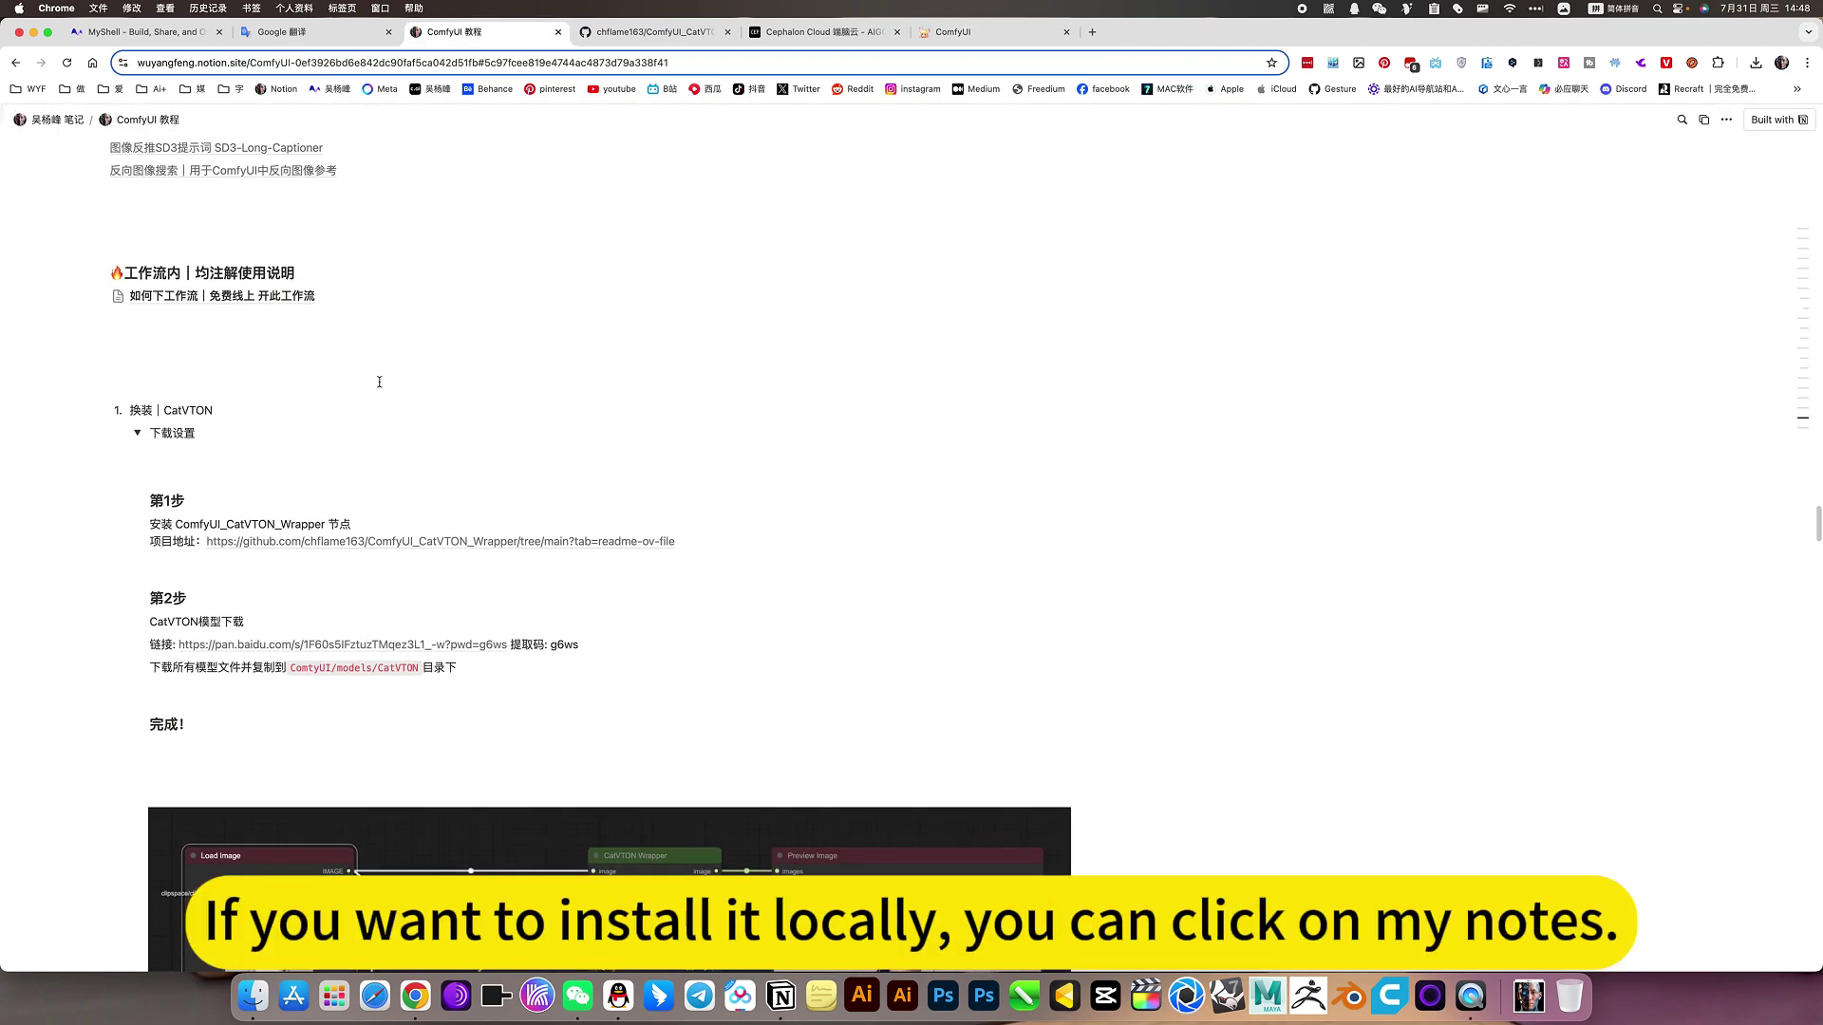
scroll(140, 411, down, 1)
click(139, 408)
scroll(215, 406, up, 20)
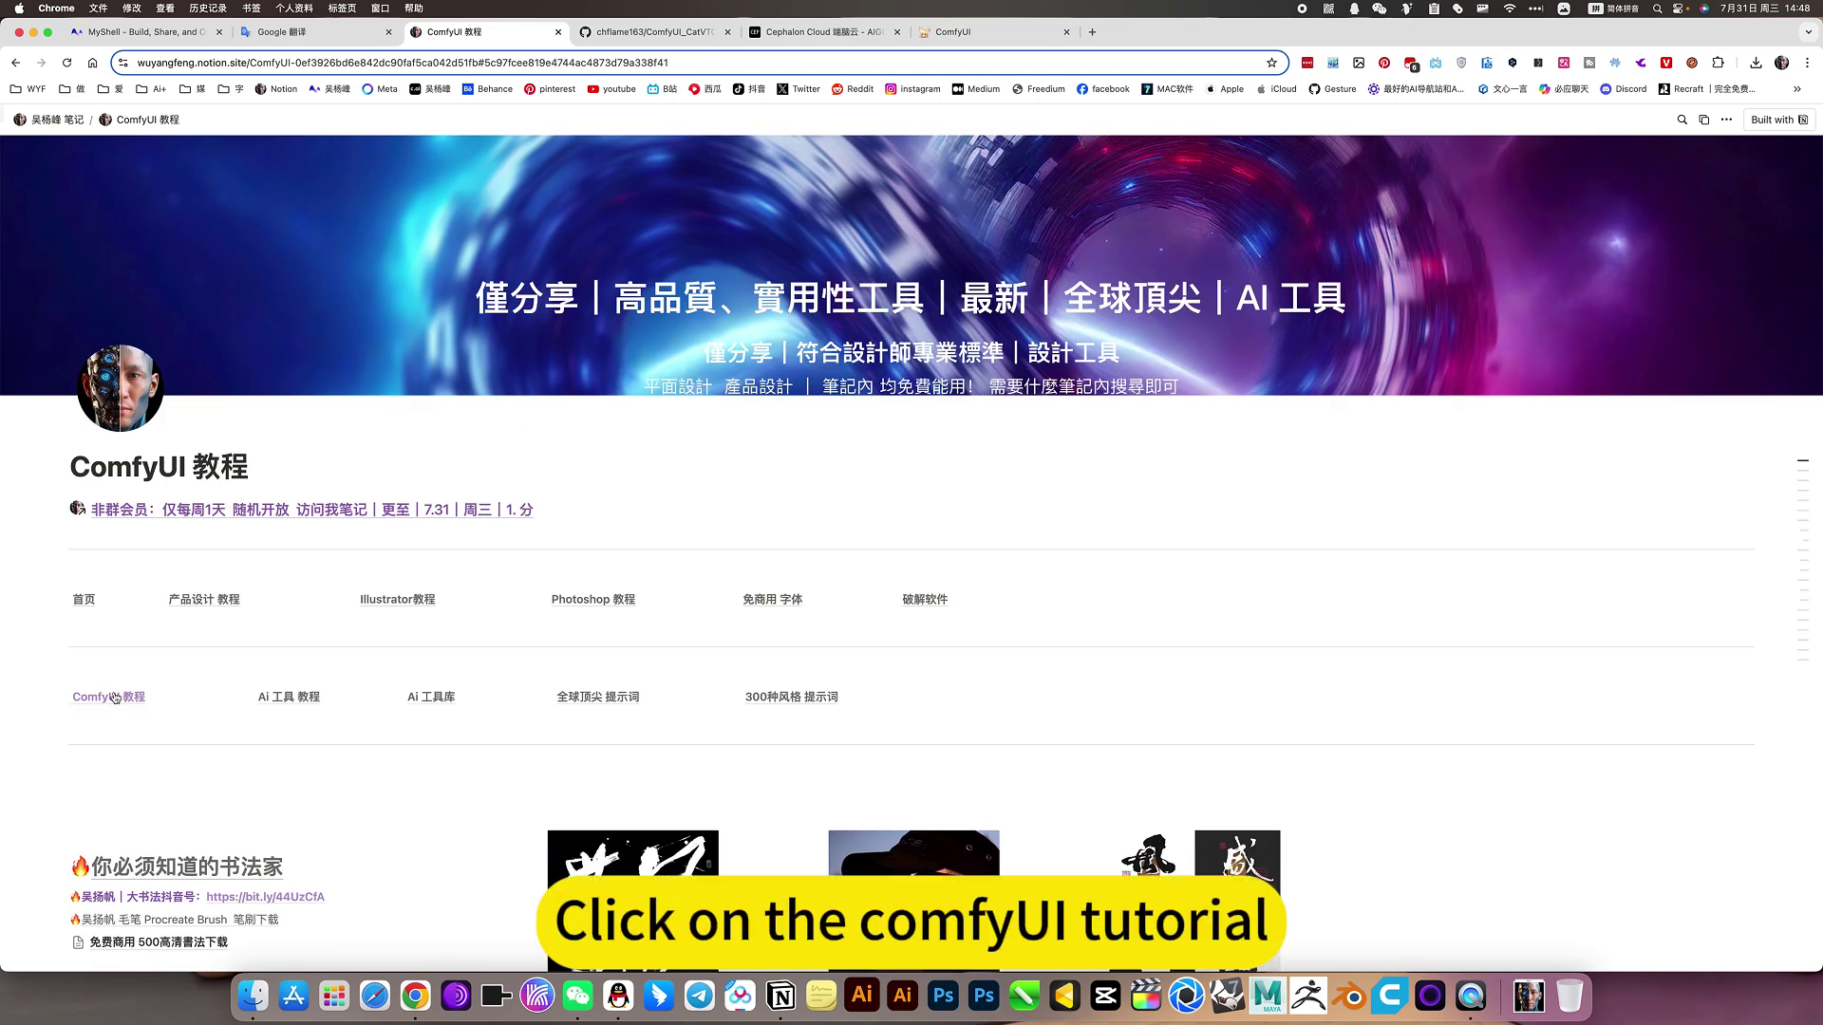
click(112, 699)
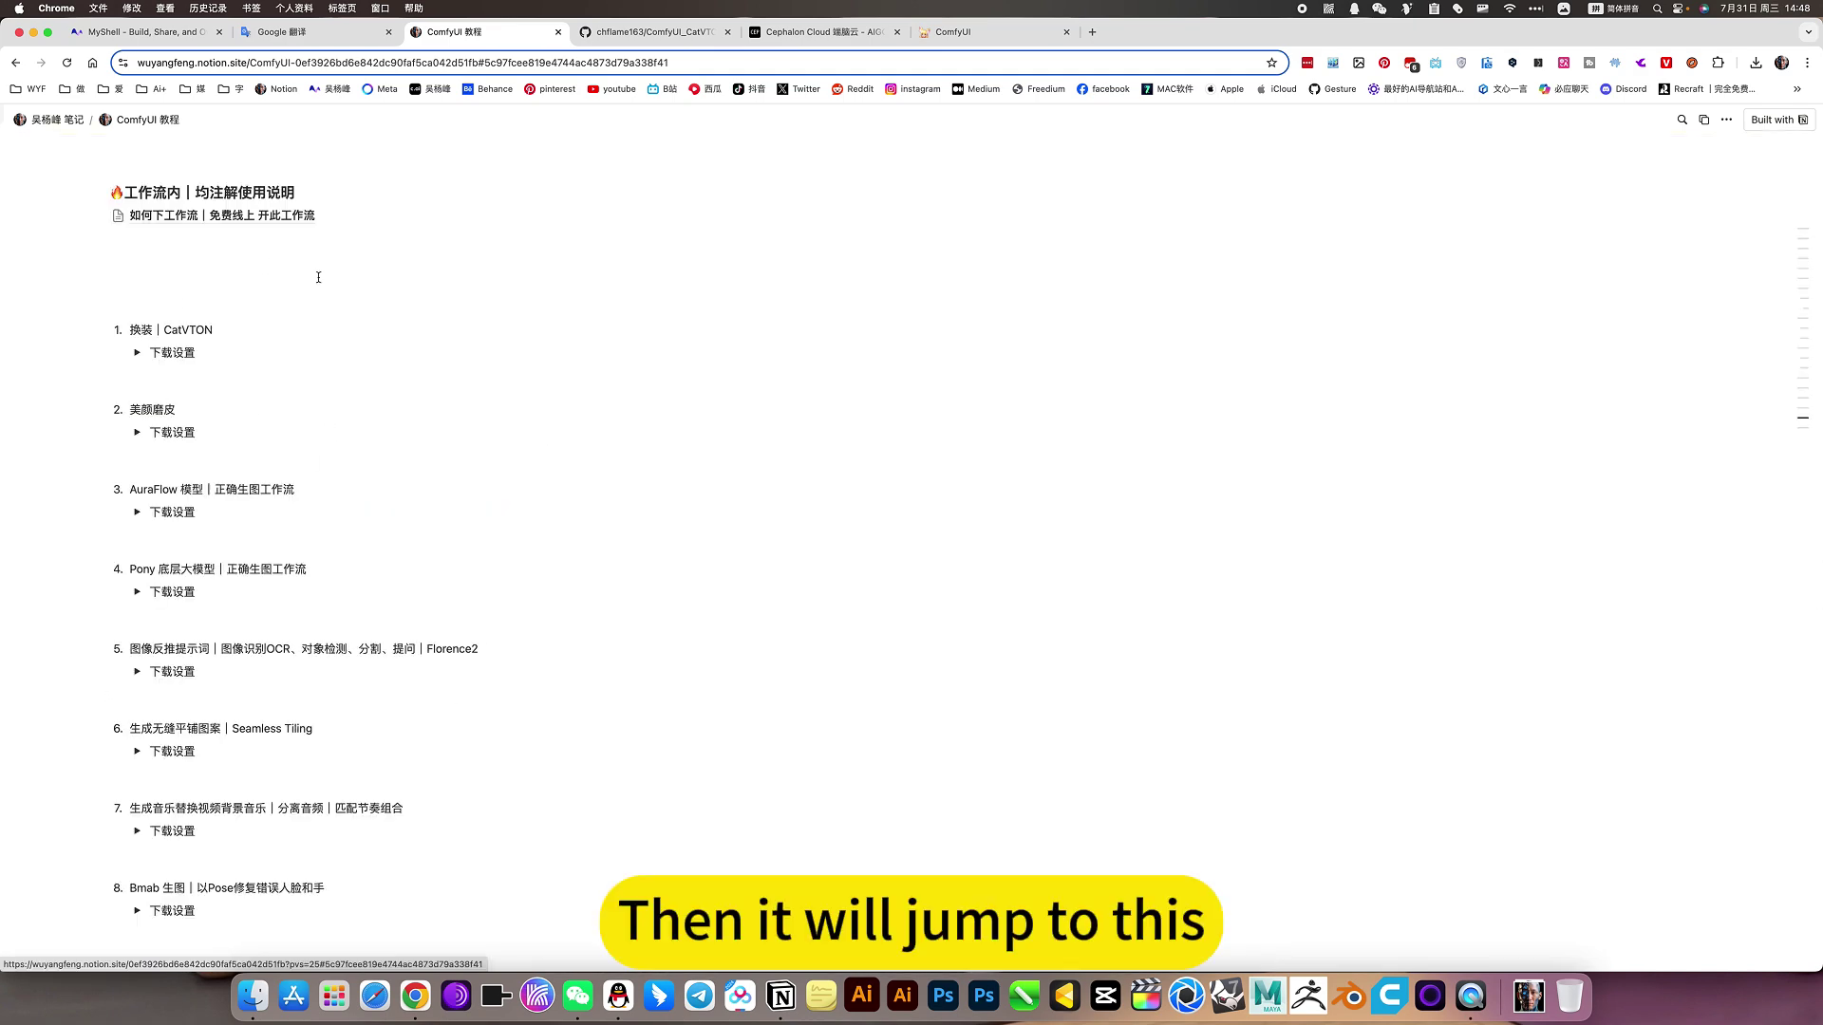
Expand 下载设置 under 换装｜CatVTON and review the node installation, model download and model folder instructions.
click(138, 353)
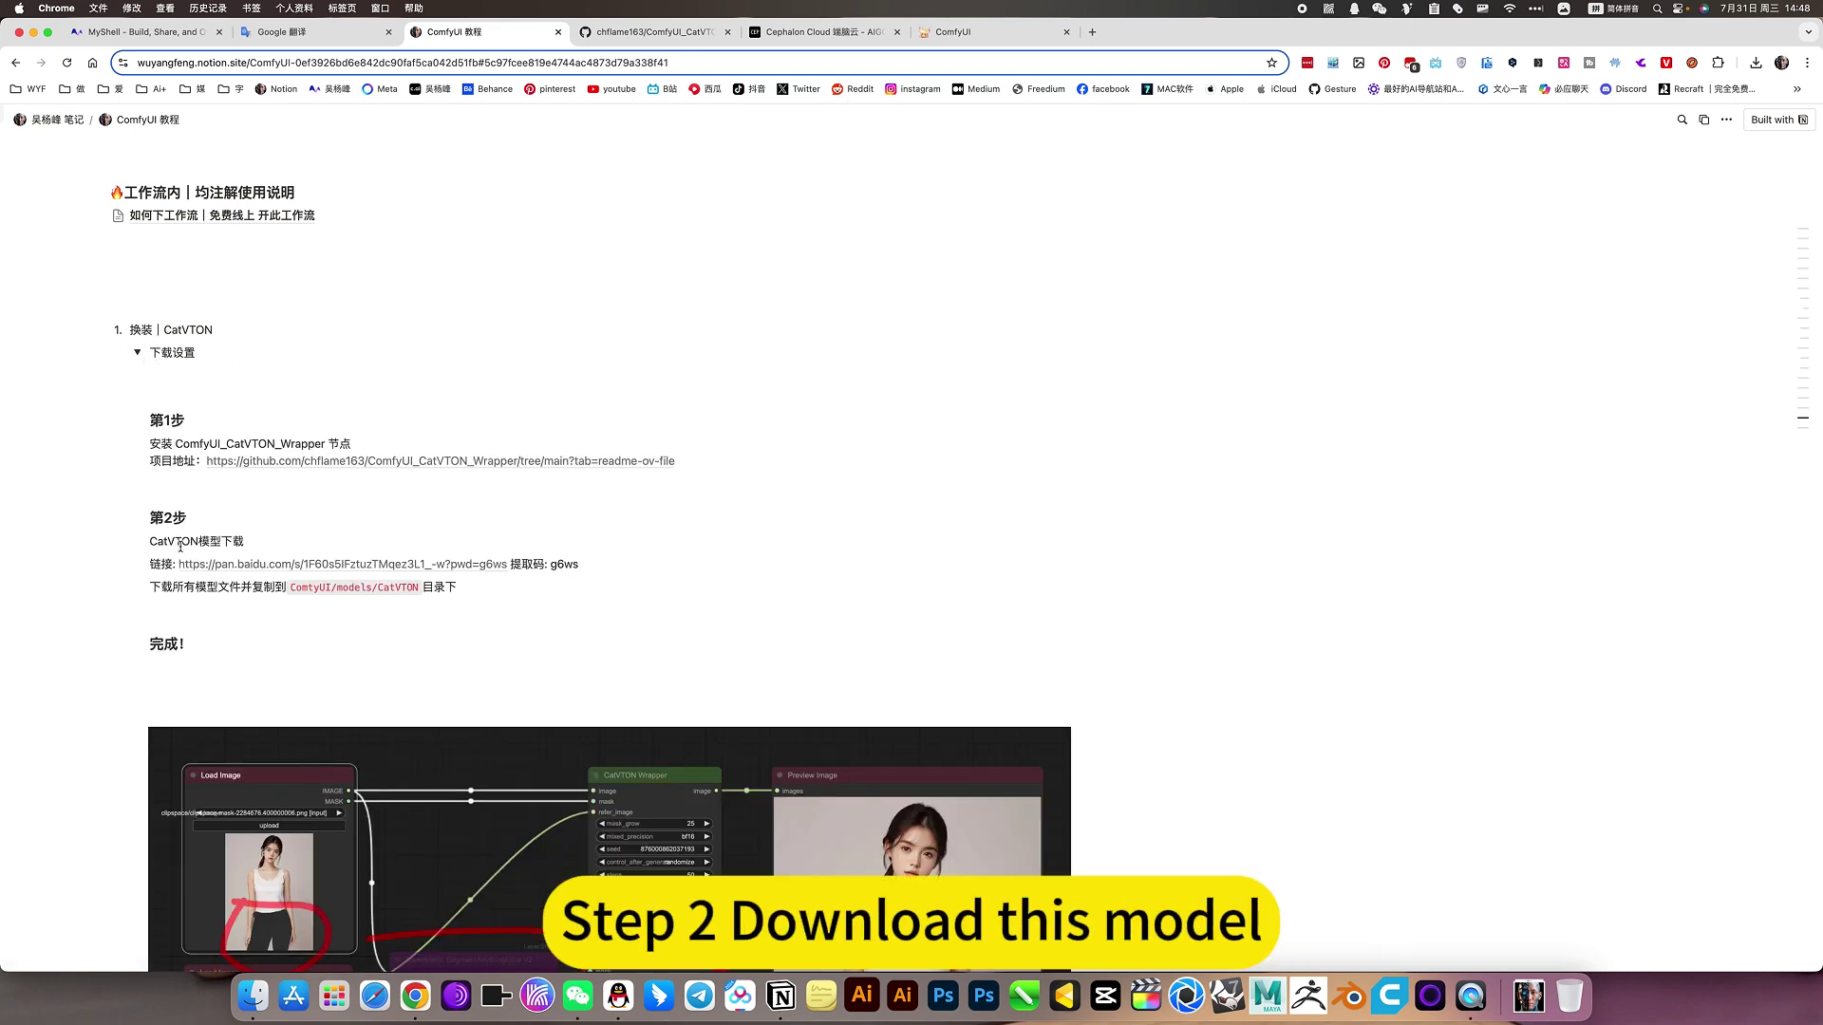
scroll(322, 474, down, 1)
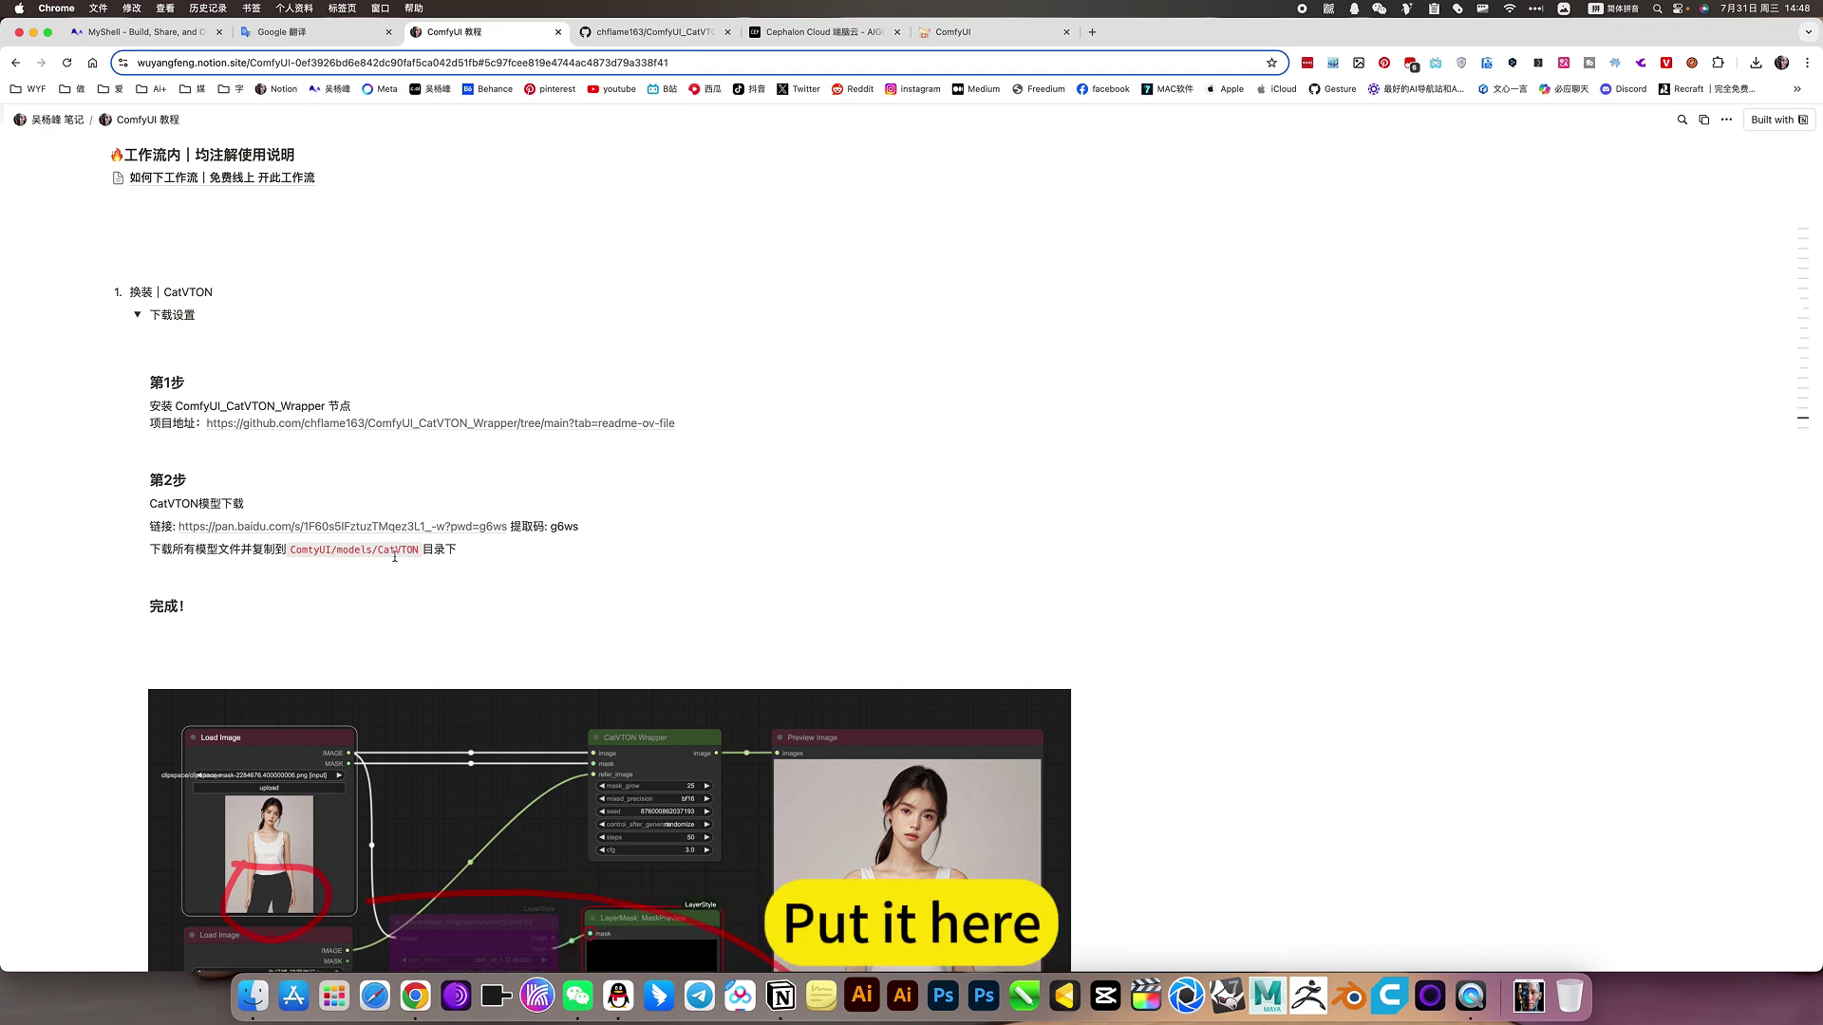
scroll(411, 574, down, 5)
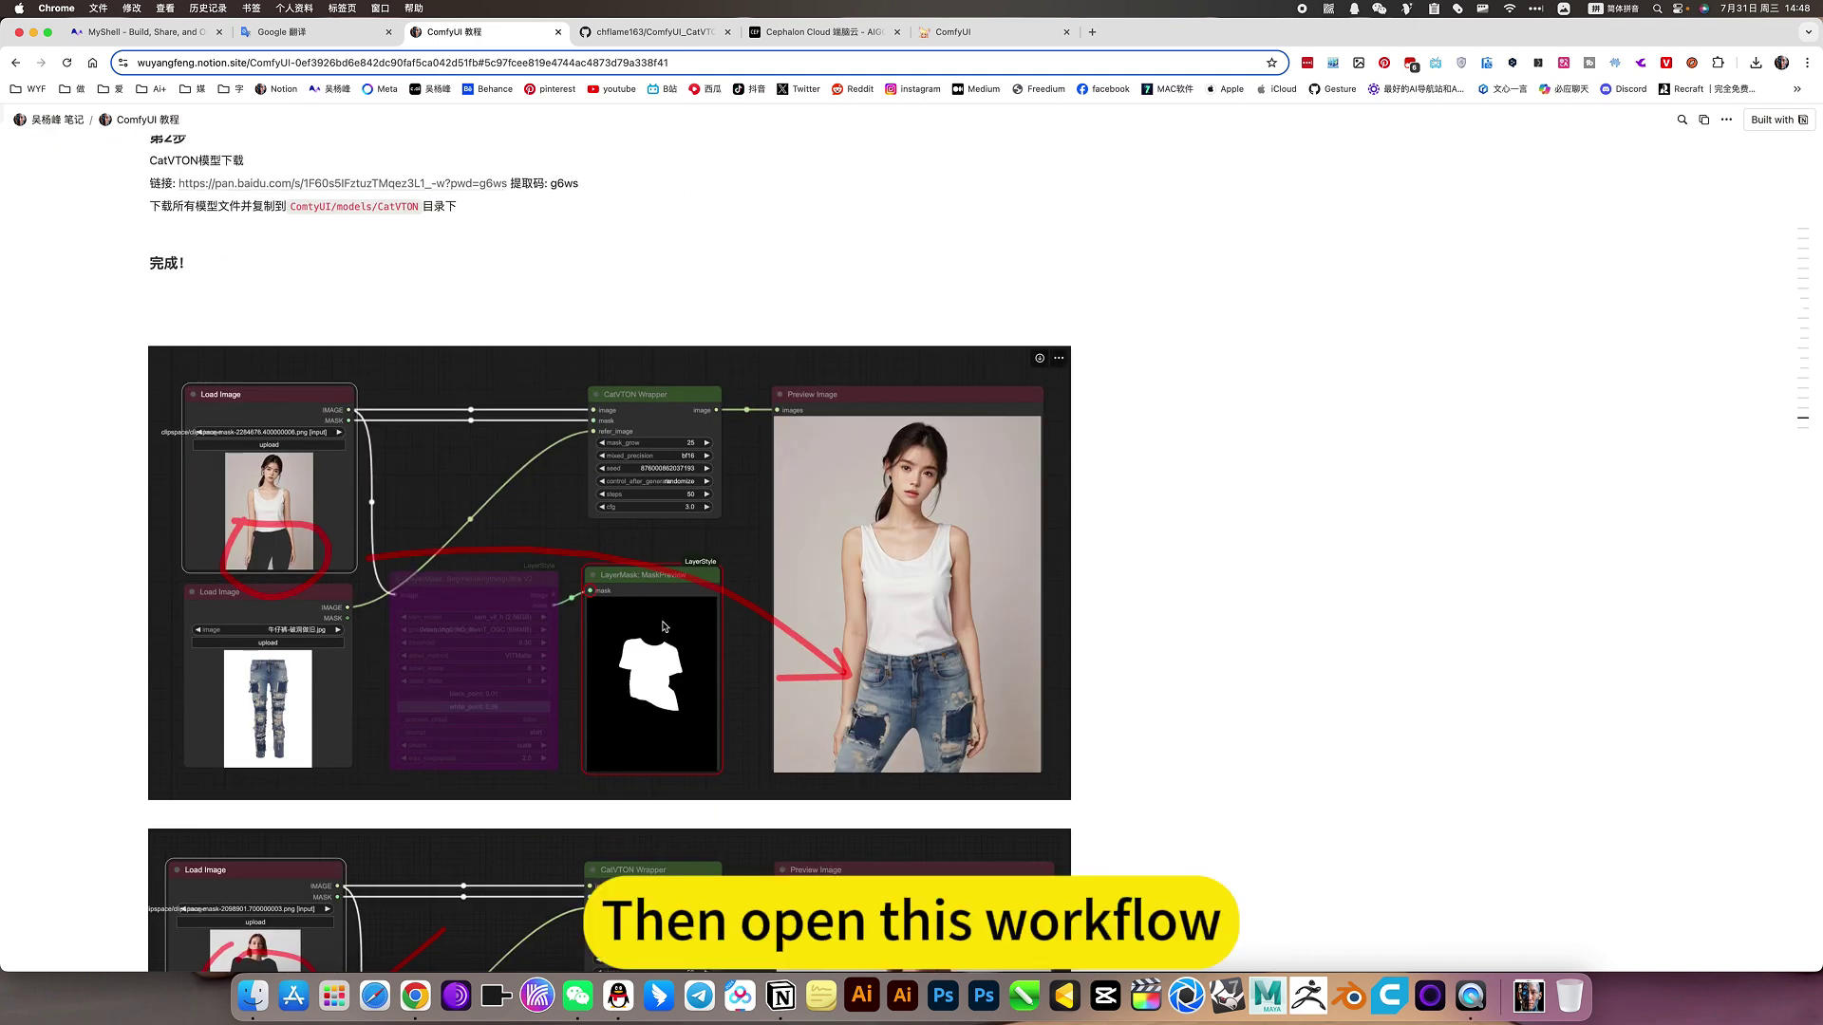
scroll(665, 627, down, 3)
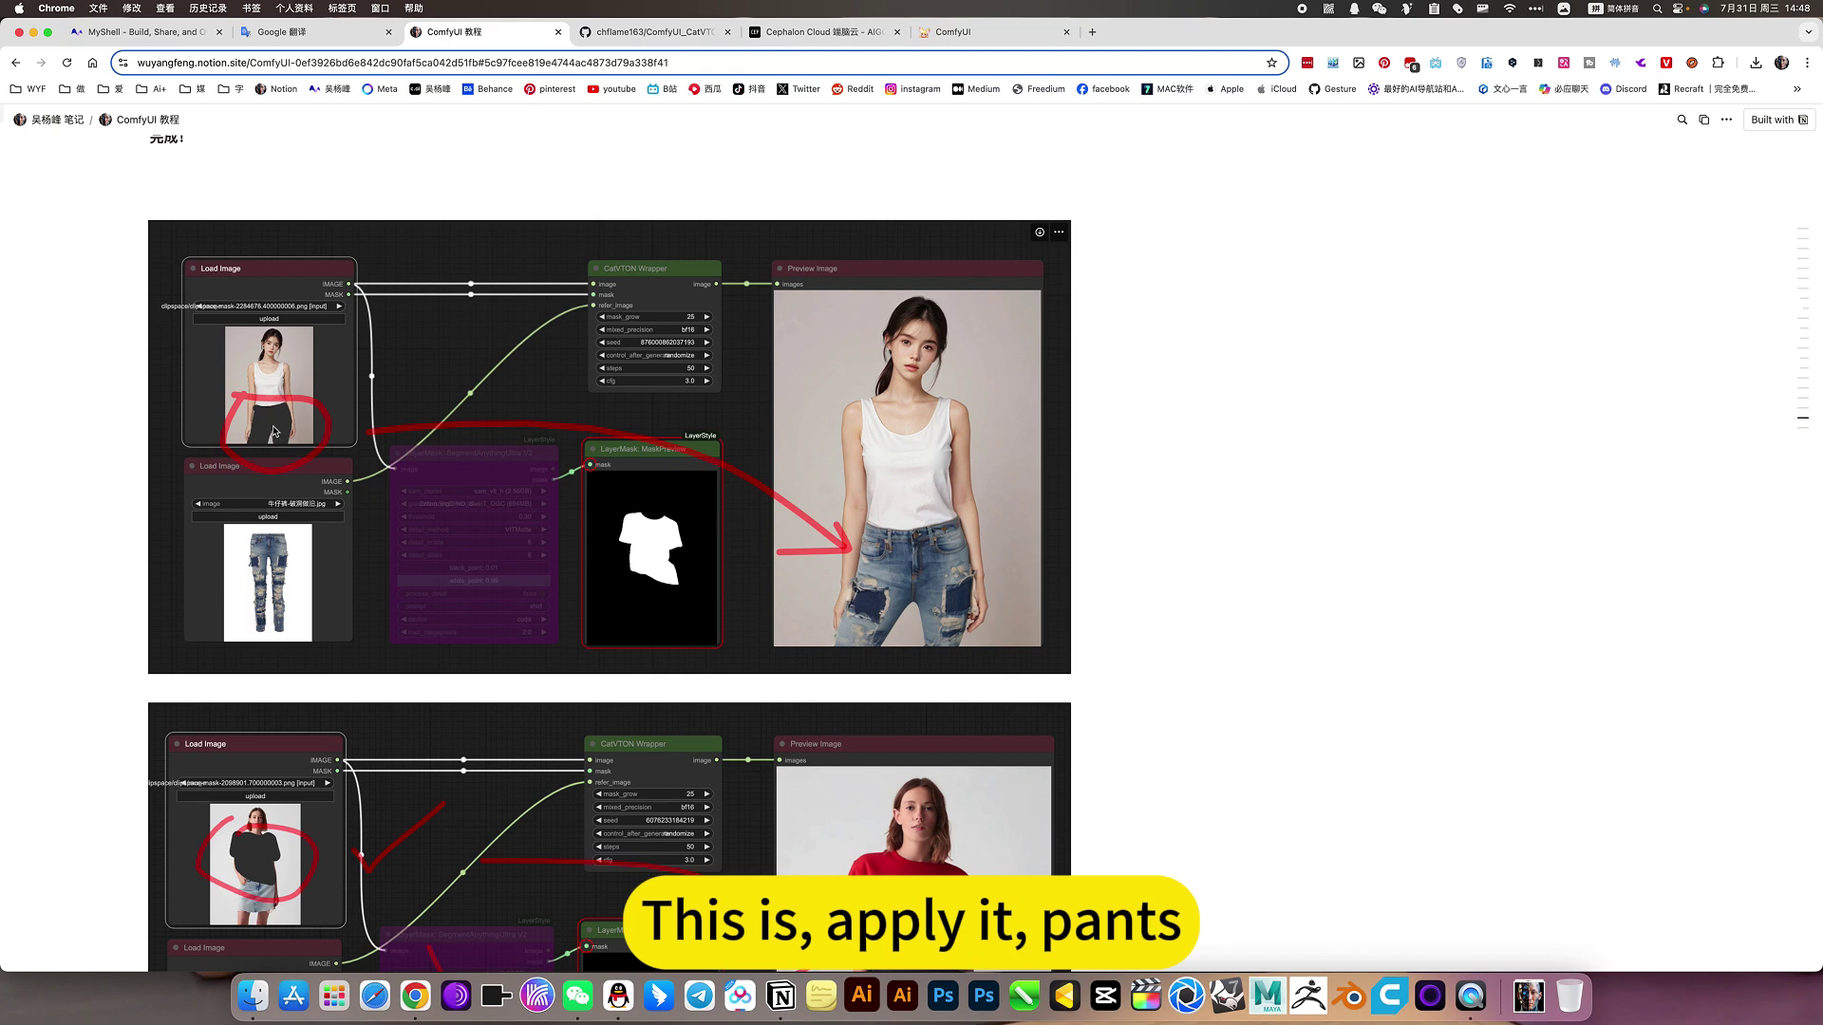
Enlarge the example workflow screenshots and compare the source garments with the results for the jeans, FILA T-shirt and orange dress.
click(228, 453)
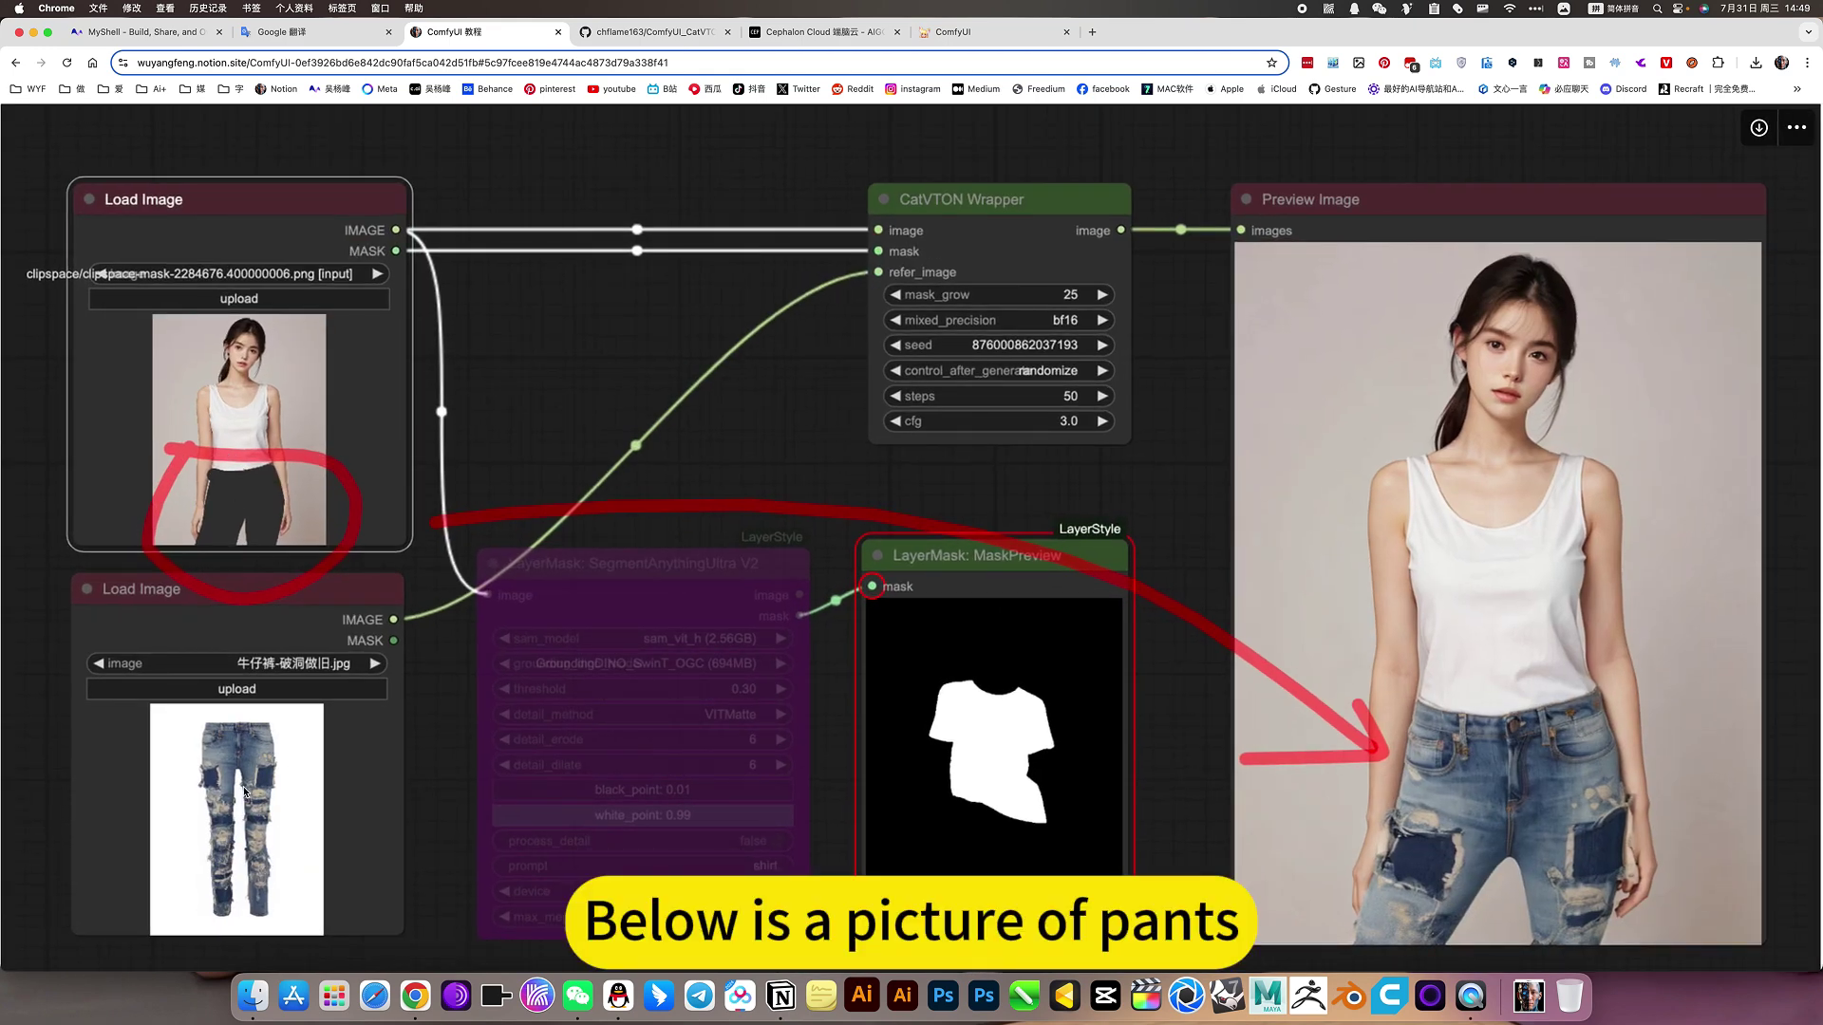
scroll(244, 792, down, 2)
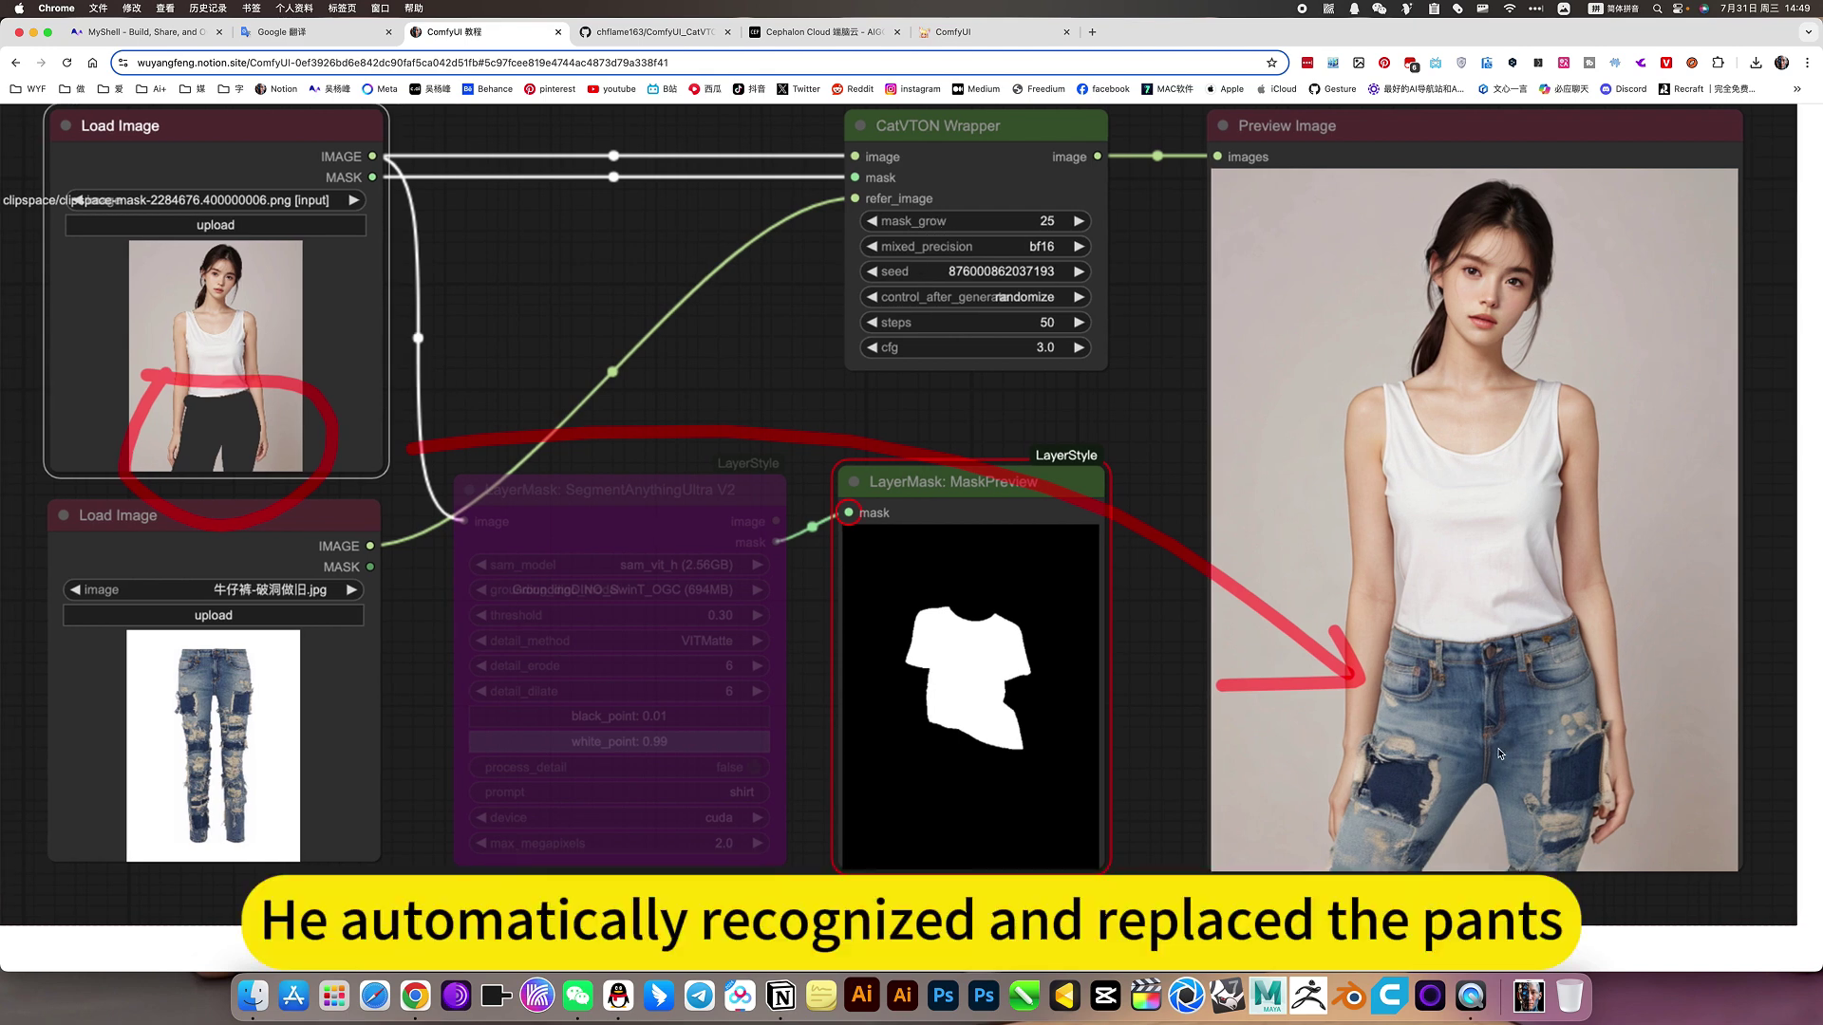
scroll(1498, 753, down, 3)
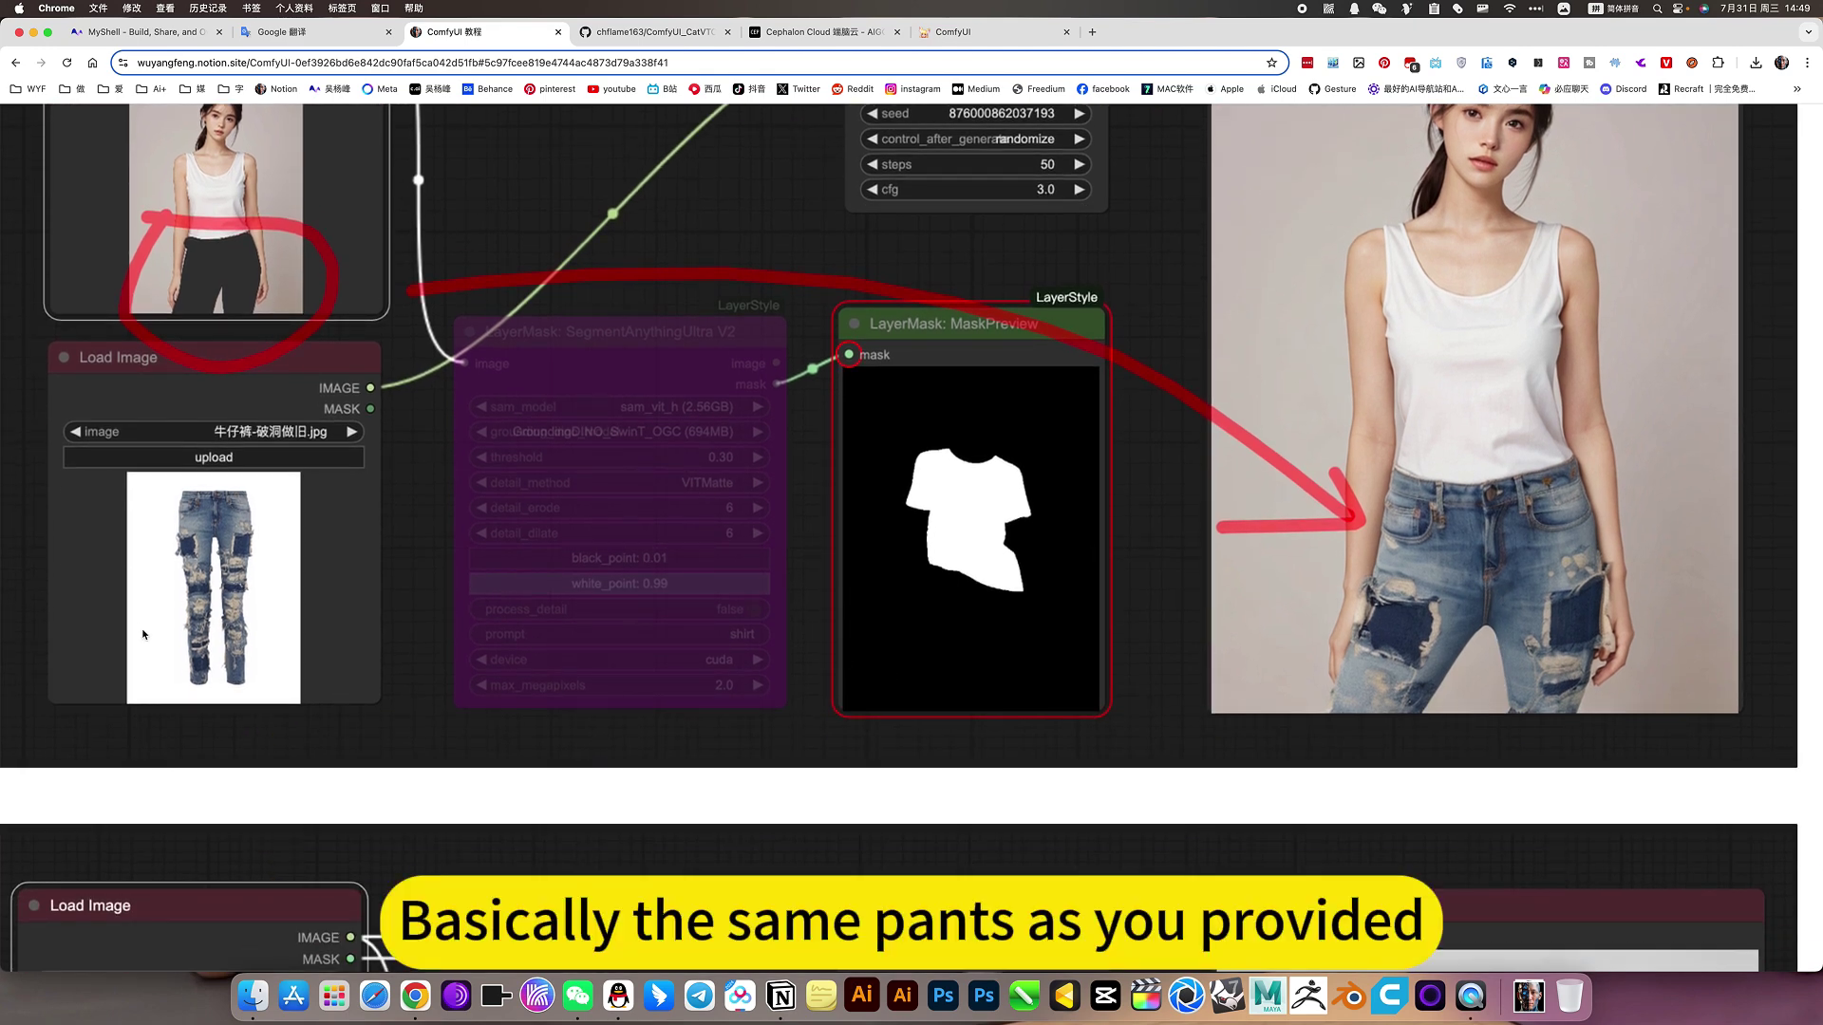
scroll(214, 622, down, 10)
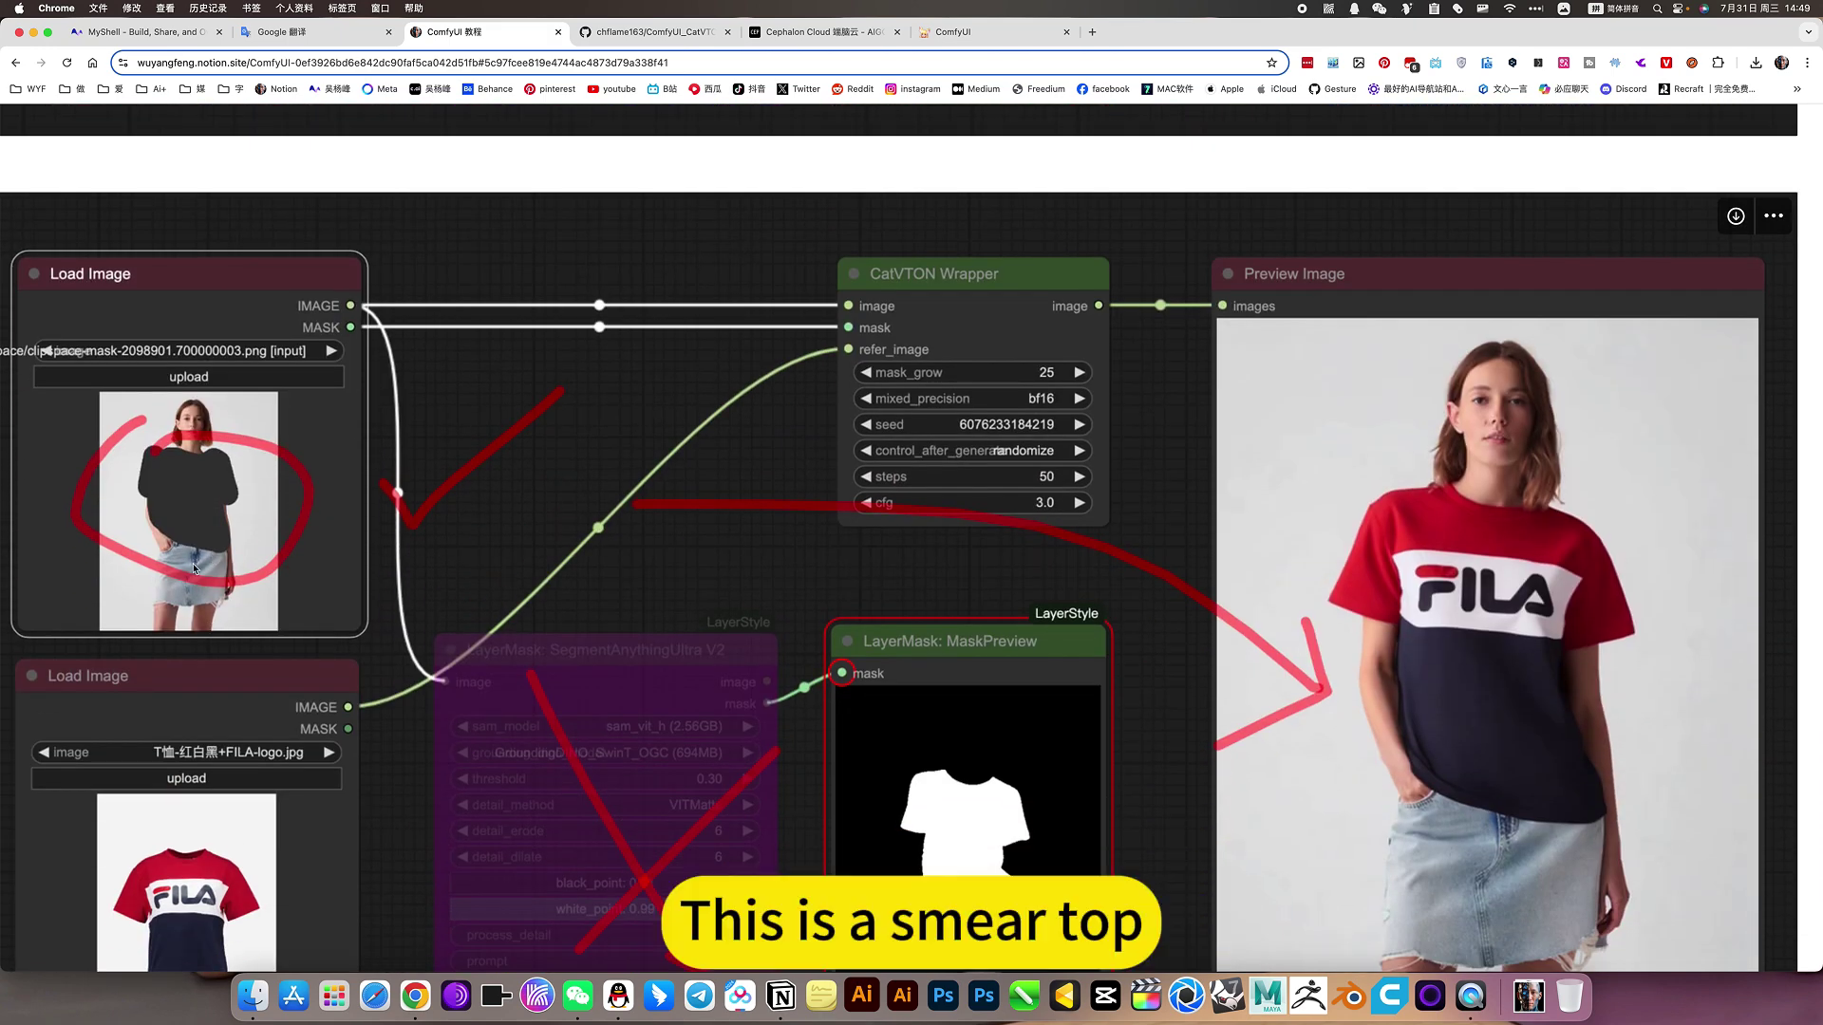
scroll(199, 570, down, 1)
scroll(1527, 584, down, 1)
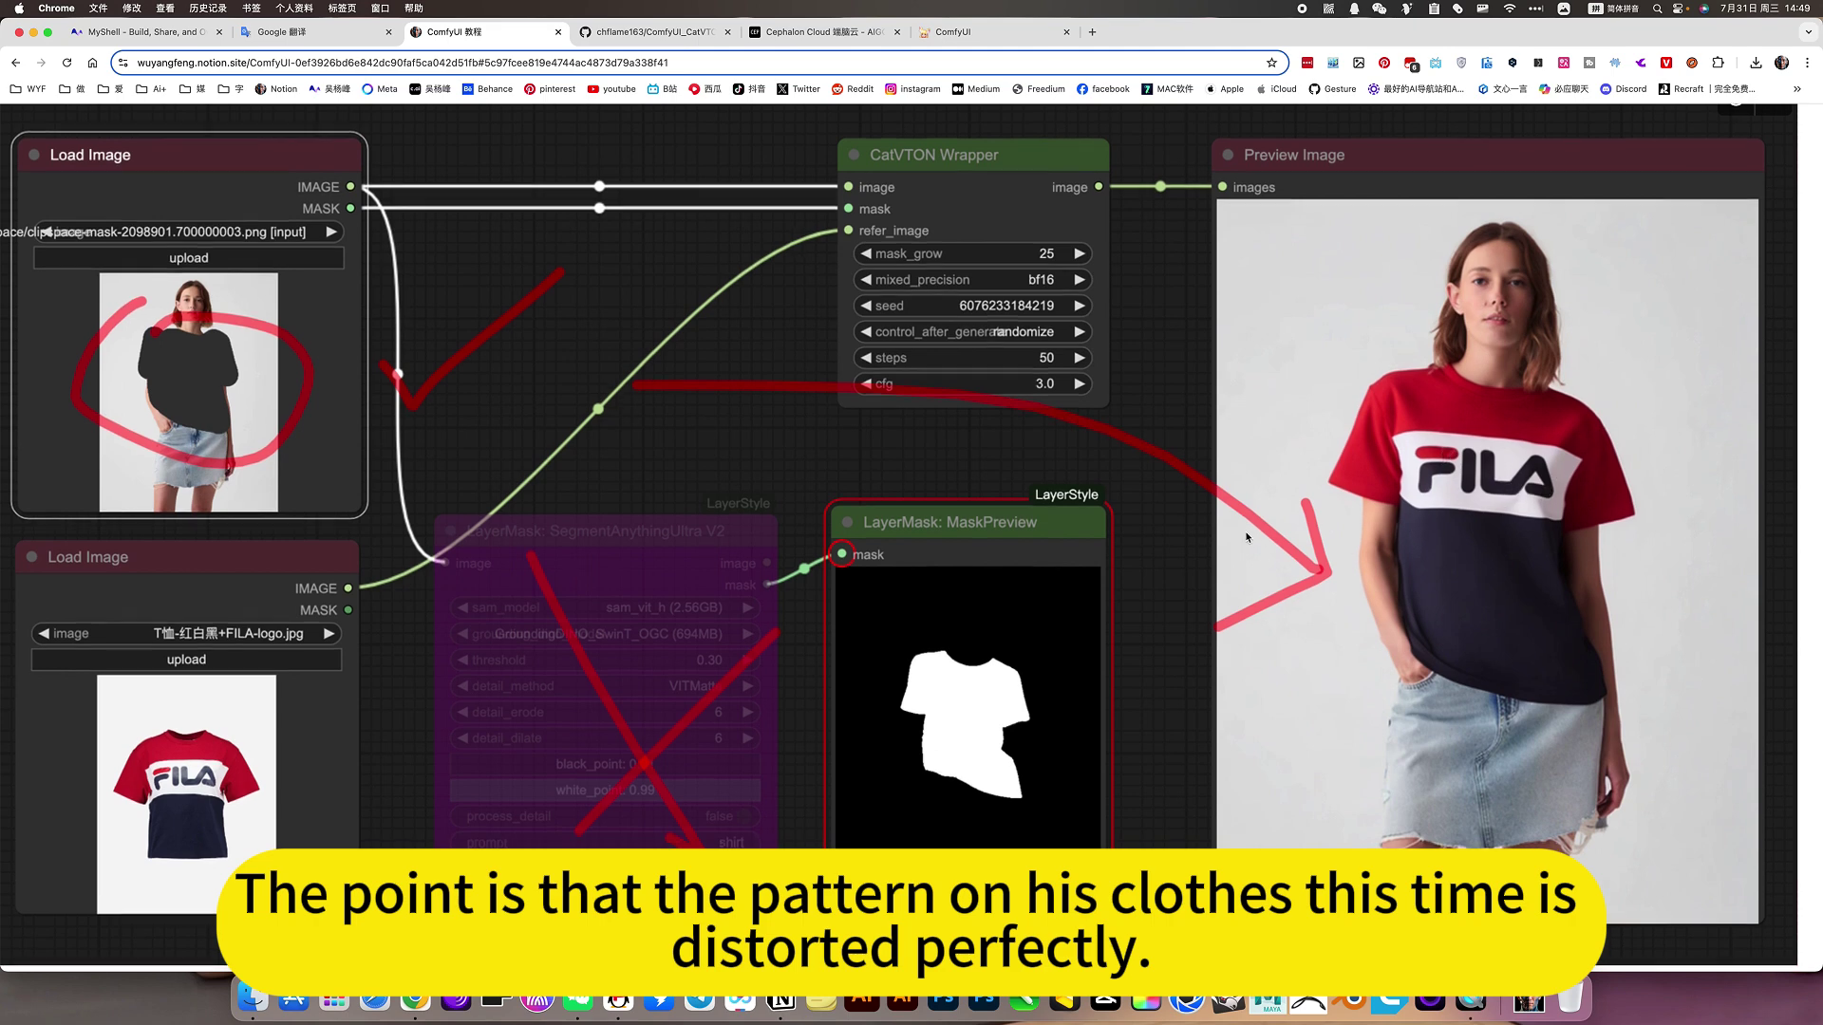
scroll(1474, 493, down, 15)
scroll(1245, 532, up, 4)
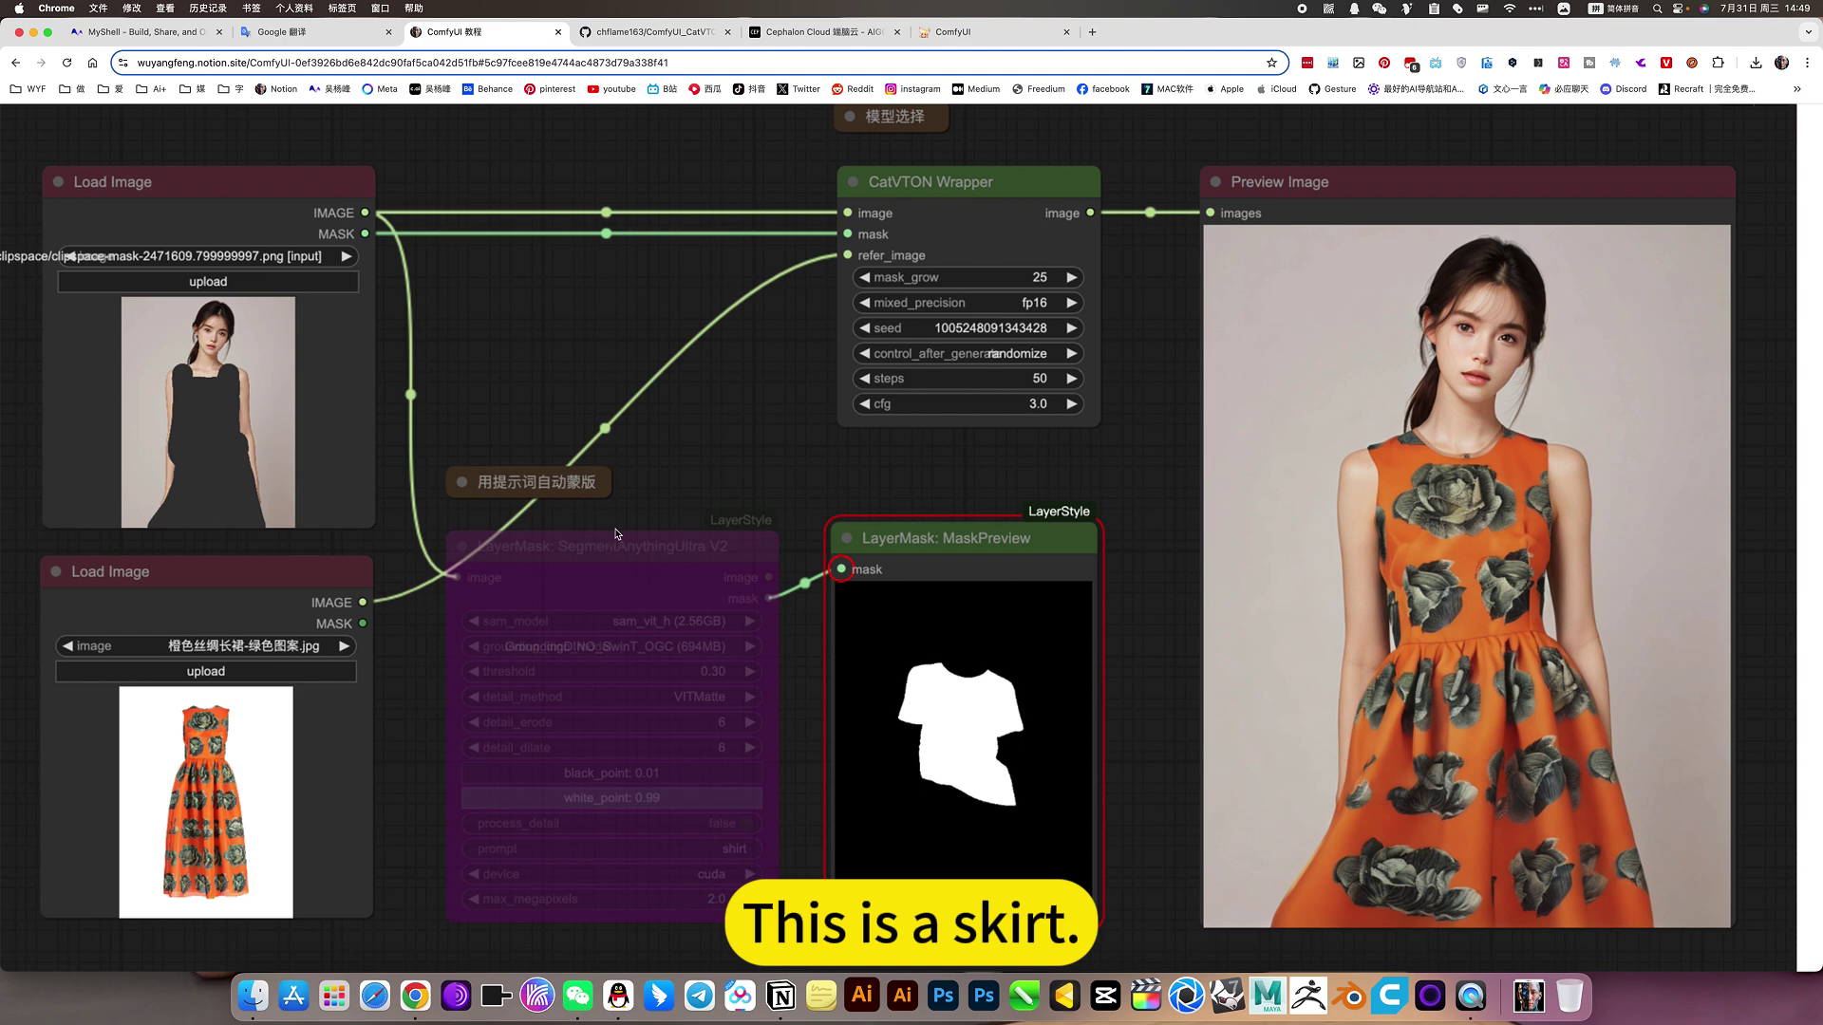
scroll(309, 513, up, 2)
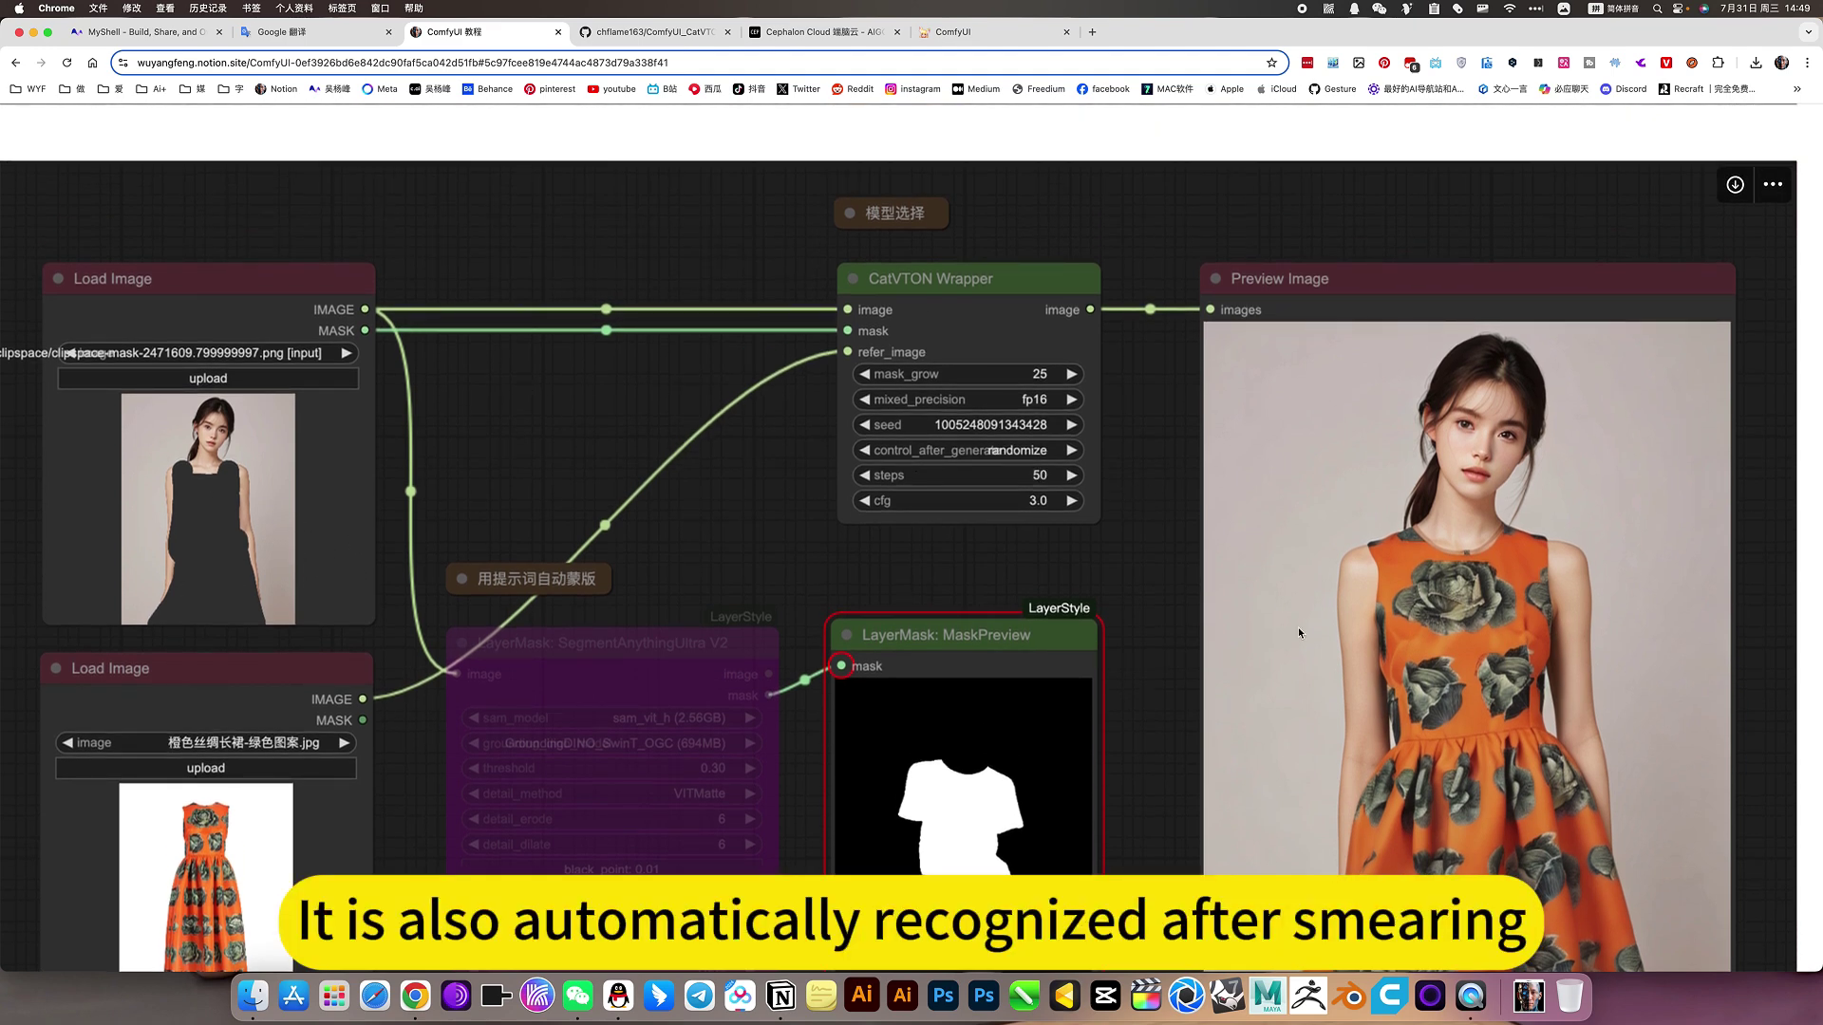
scroll(1558, 784, down, 5)
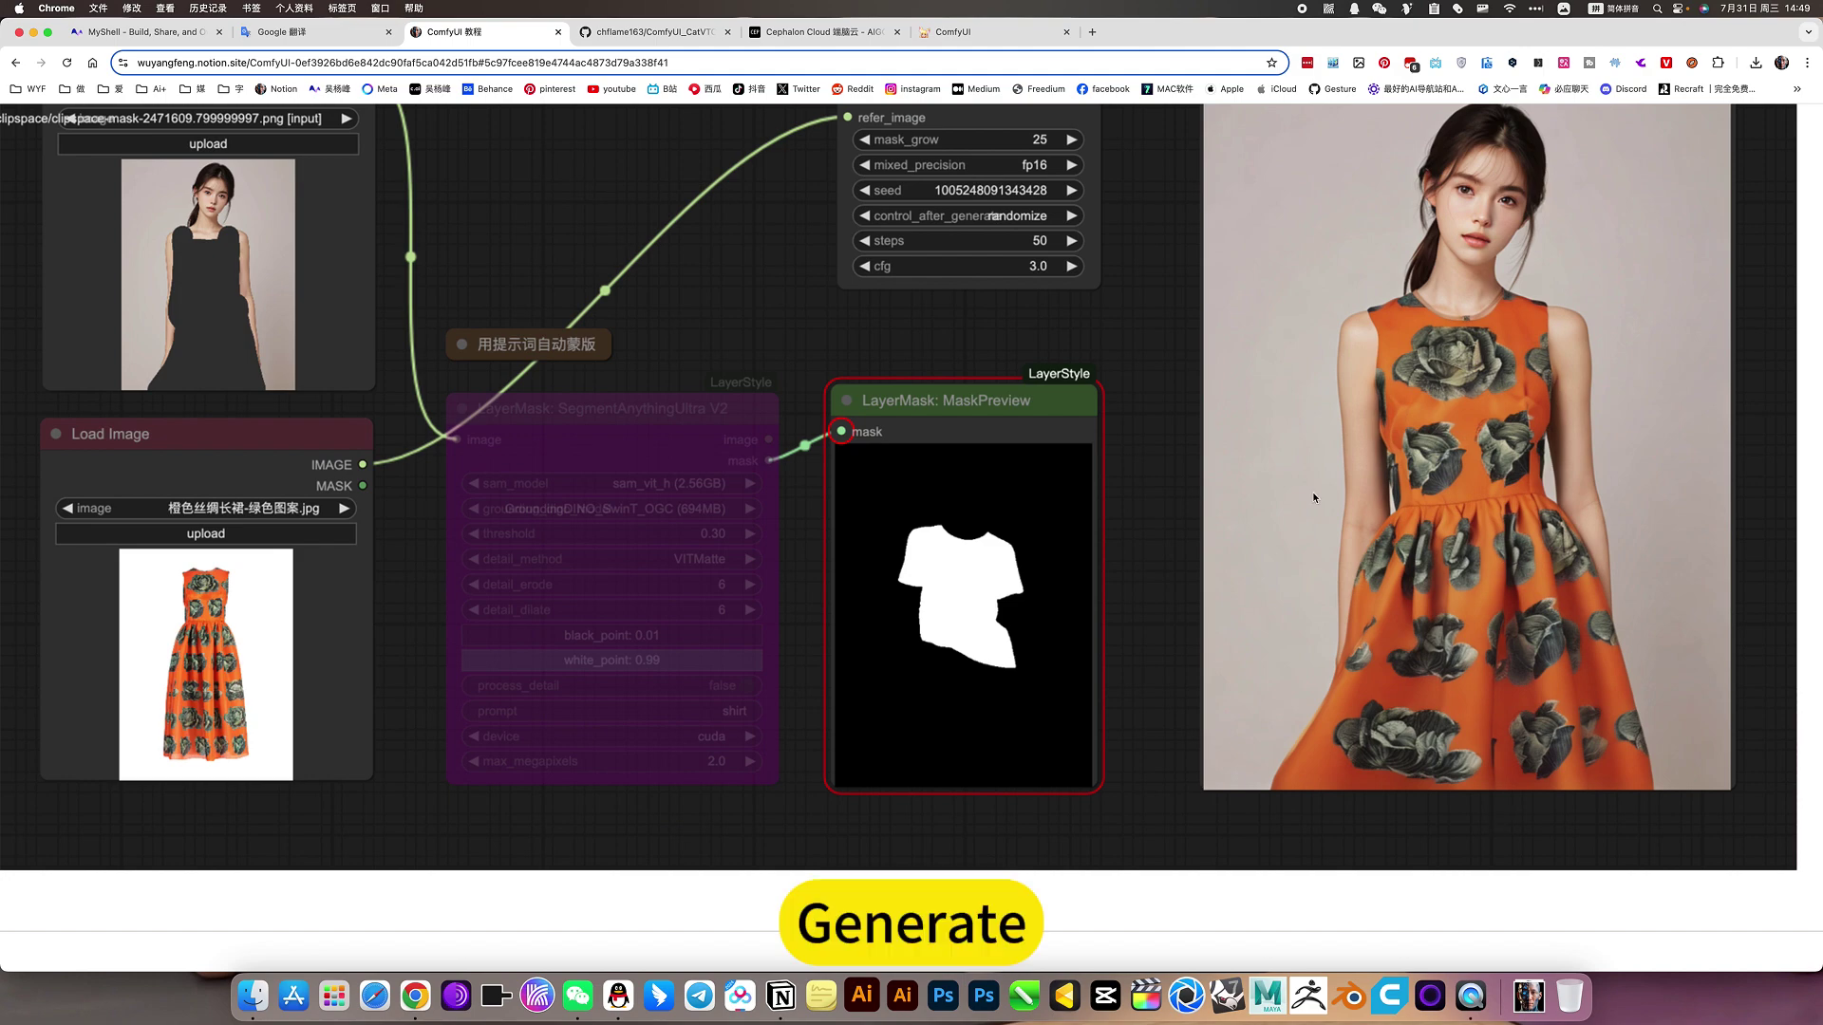
scroll(1314, 498, up, 20)
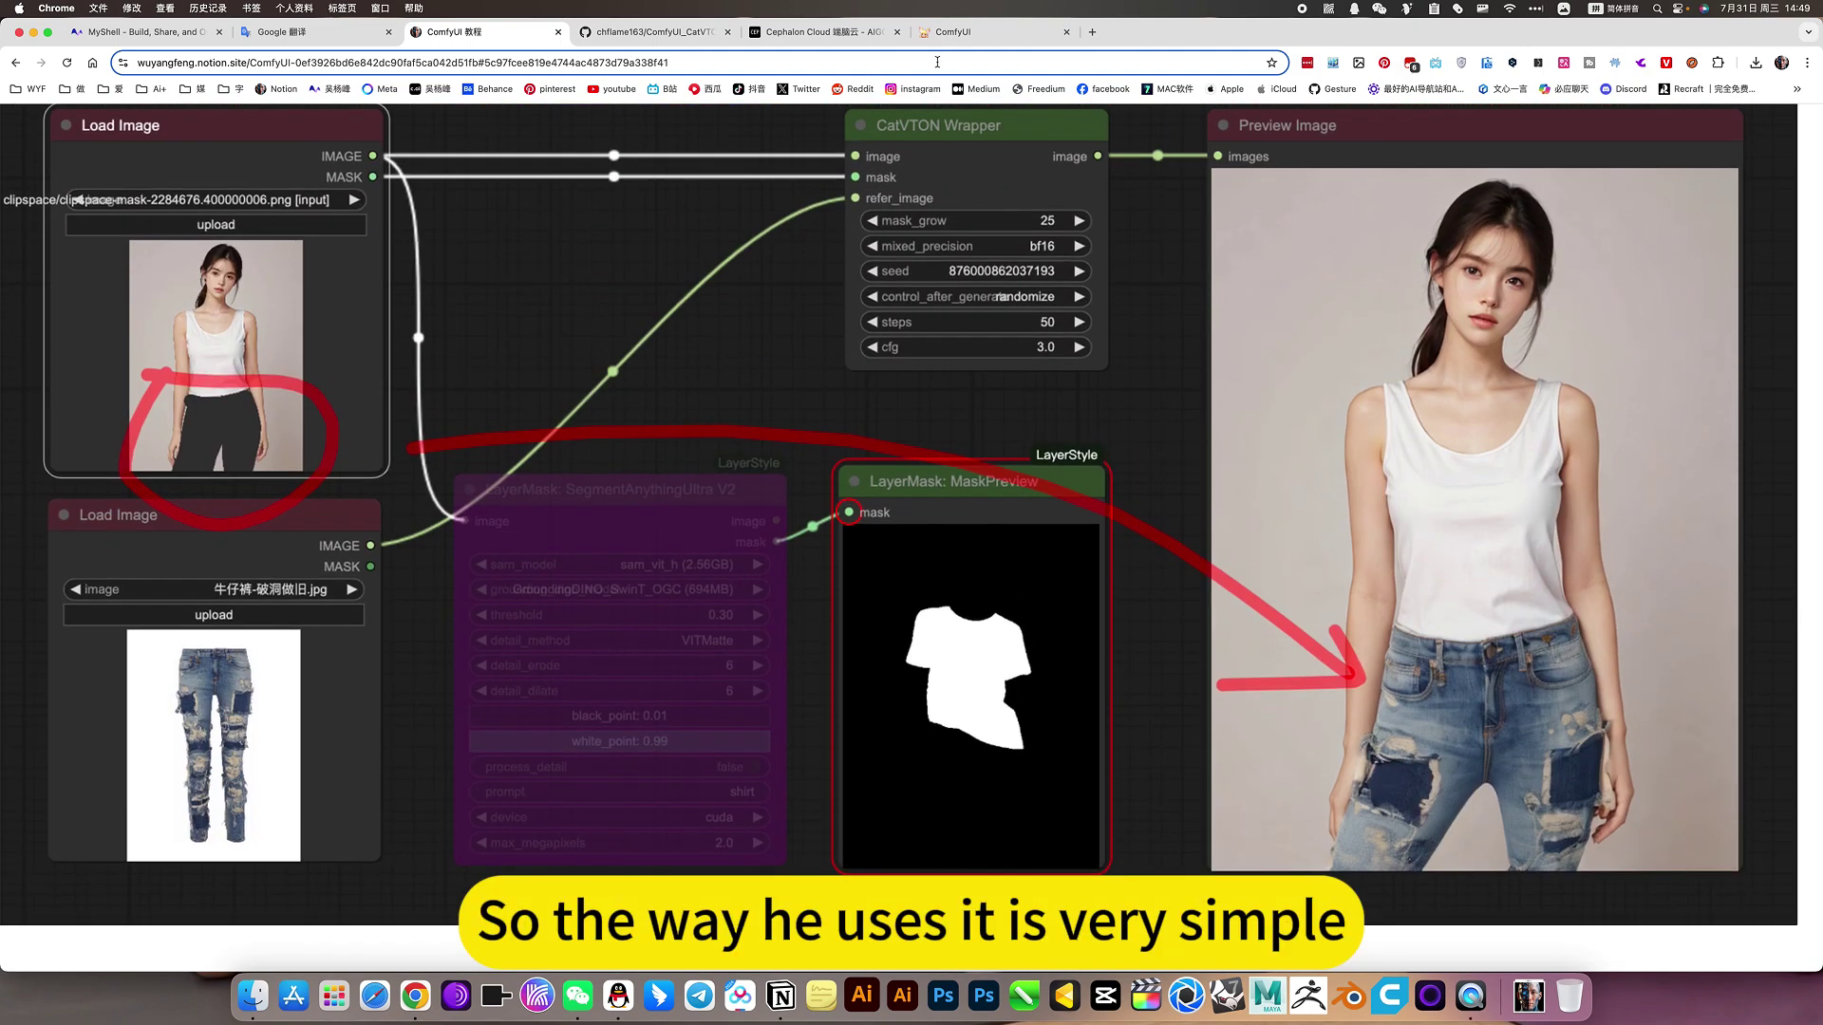
Return to the ComfyUI workflow and bring the complete CatVTON node graph into view.
click(954, 41)
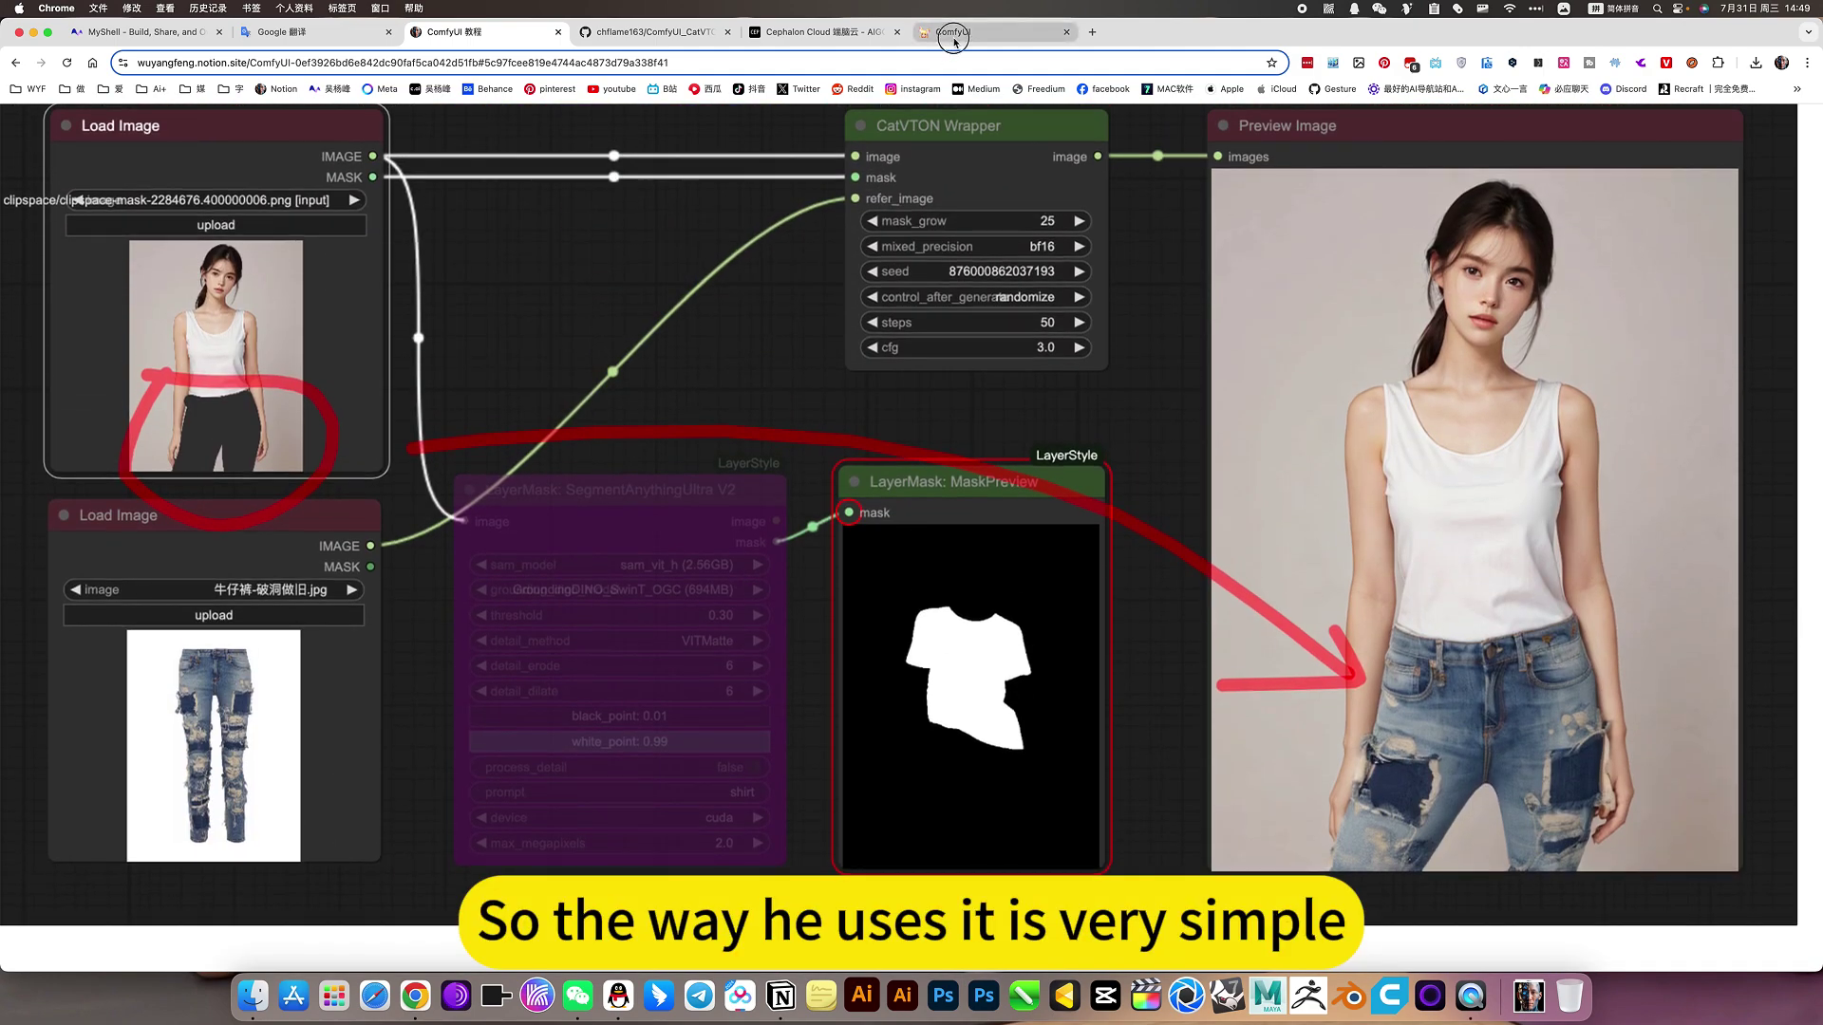
click(955, 41)
drag(771, 479, 776, 441)
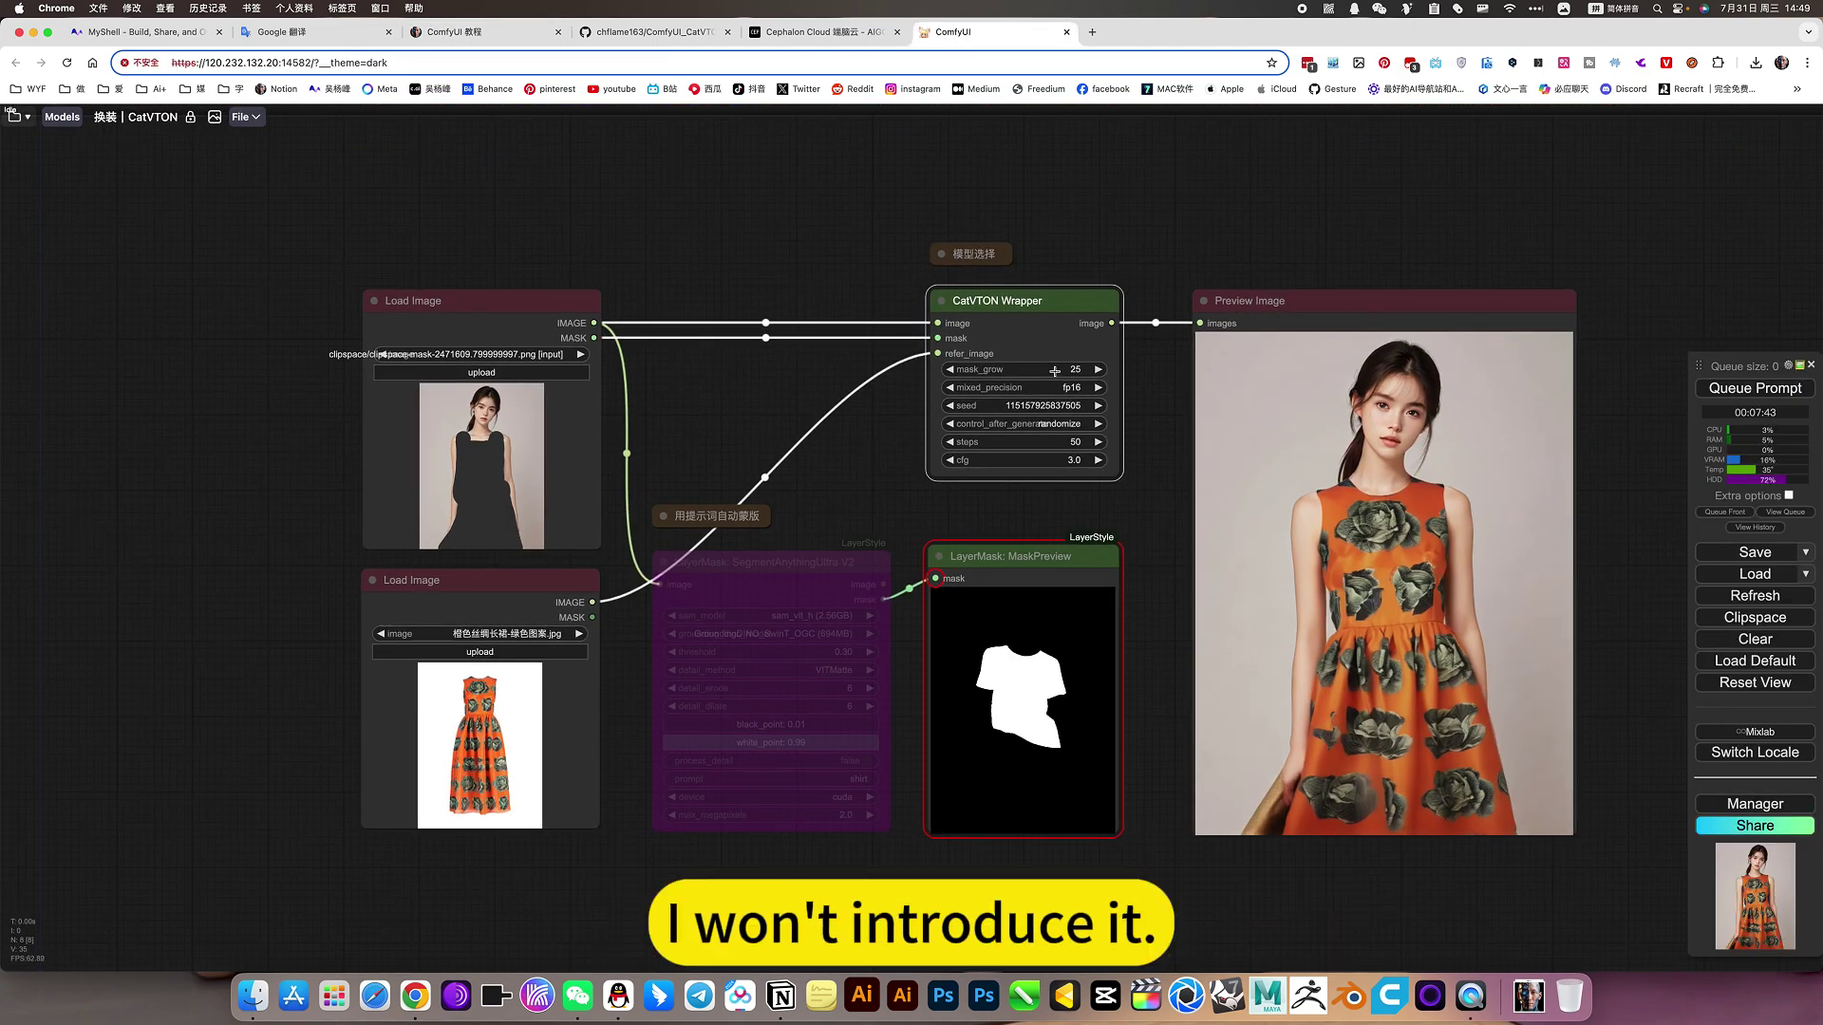
Expand the 模型选择 note above the CatVTON Wrapper, read the FP16, BF16 and FP32 descriptions, and collapse it again.
scroll(1126, 377, up, 4)
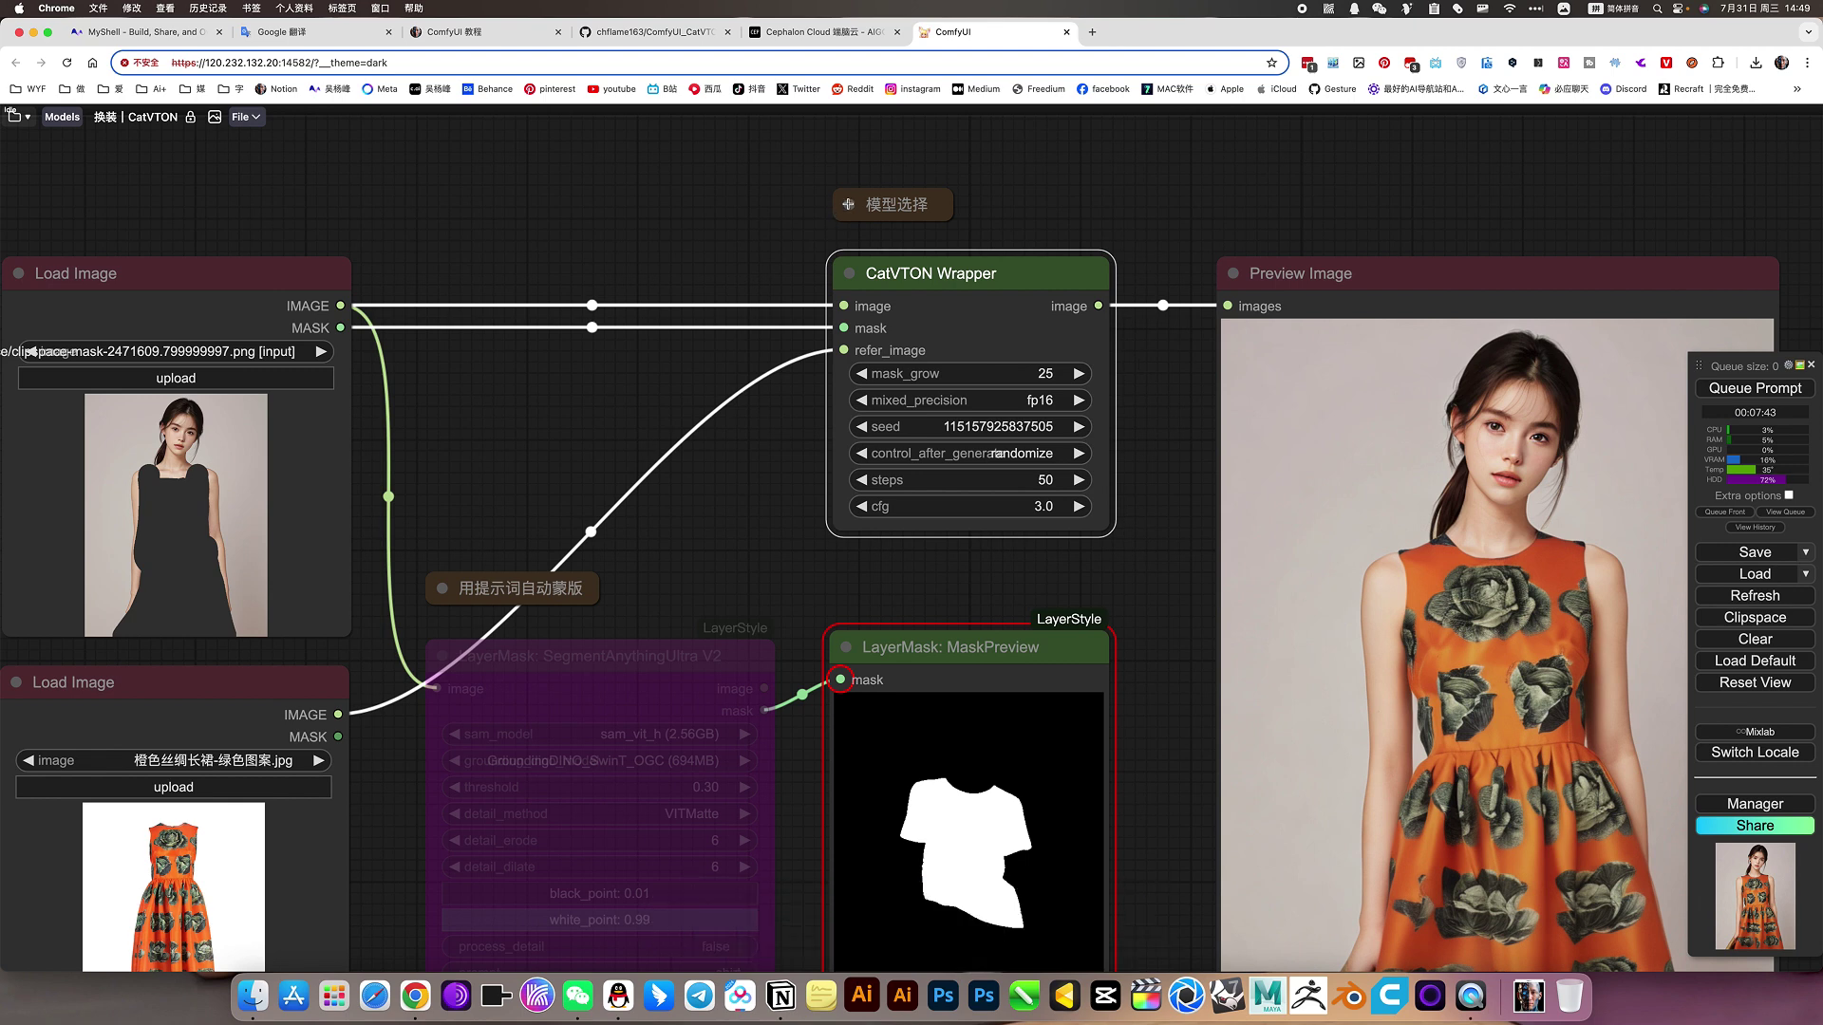
click(849, 204)
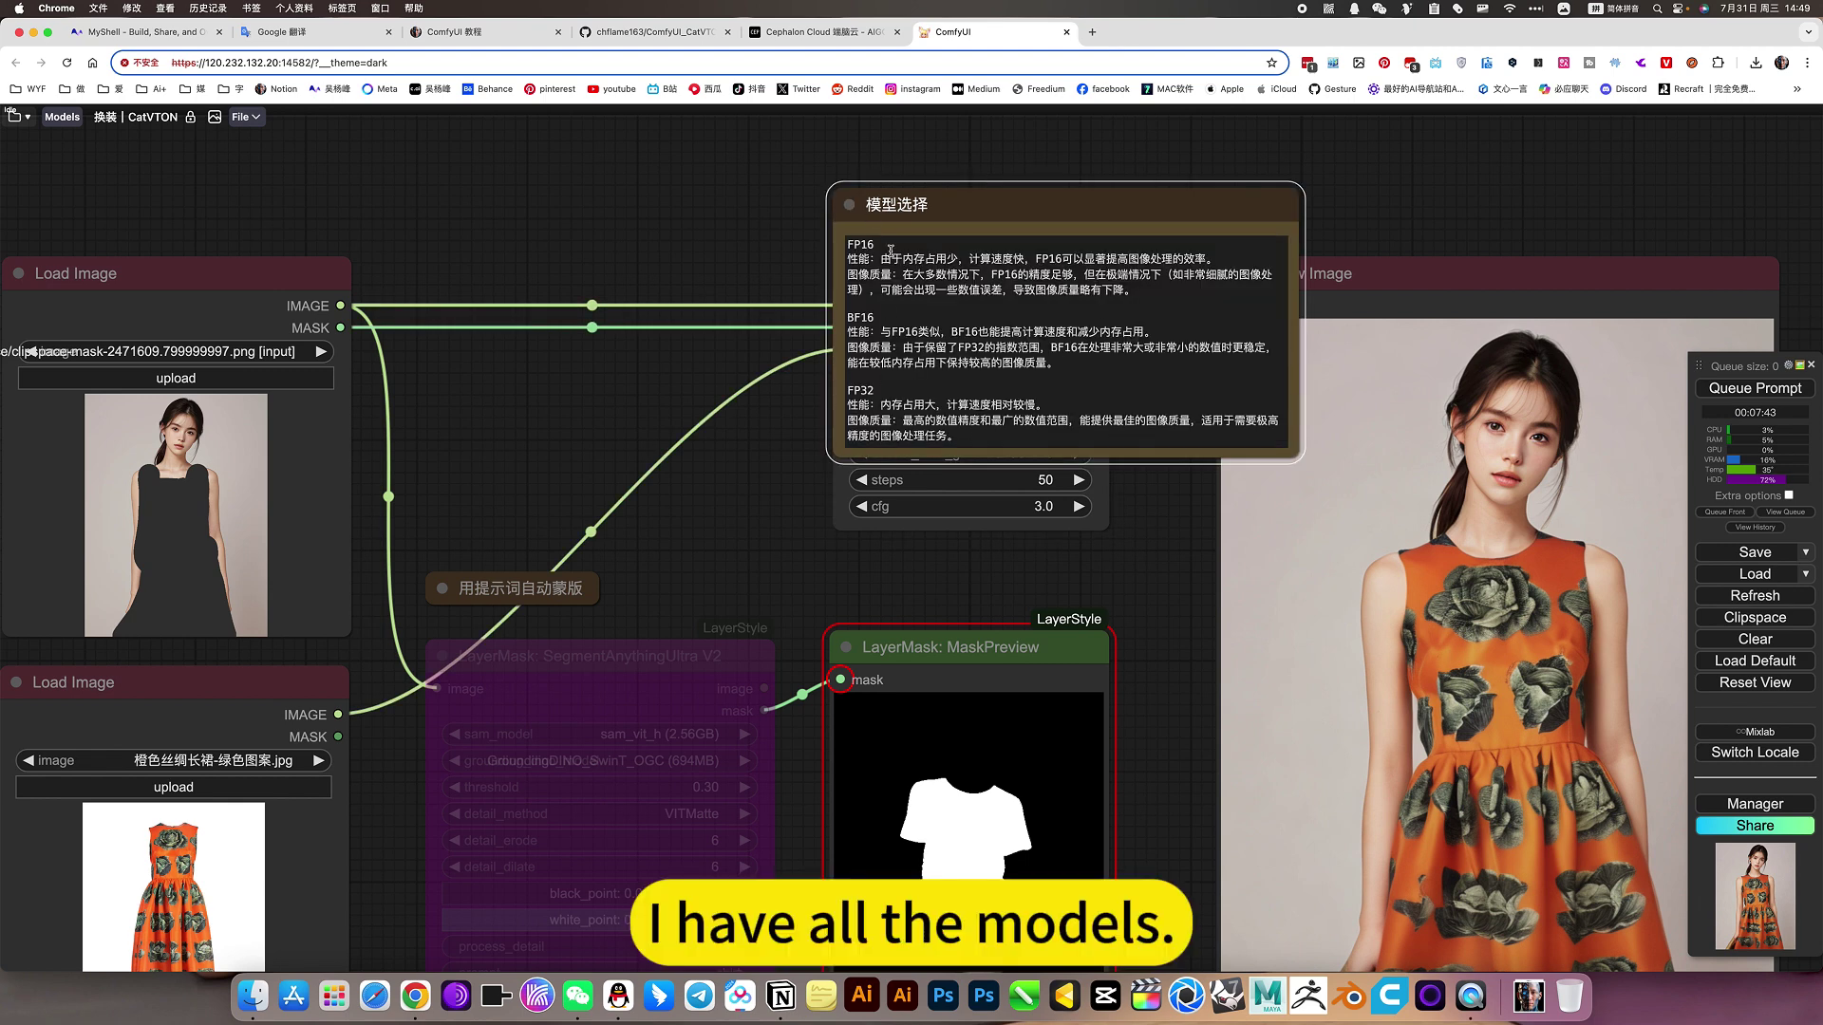
click(849, 205)
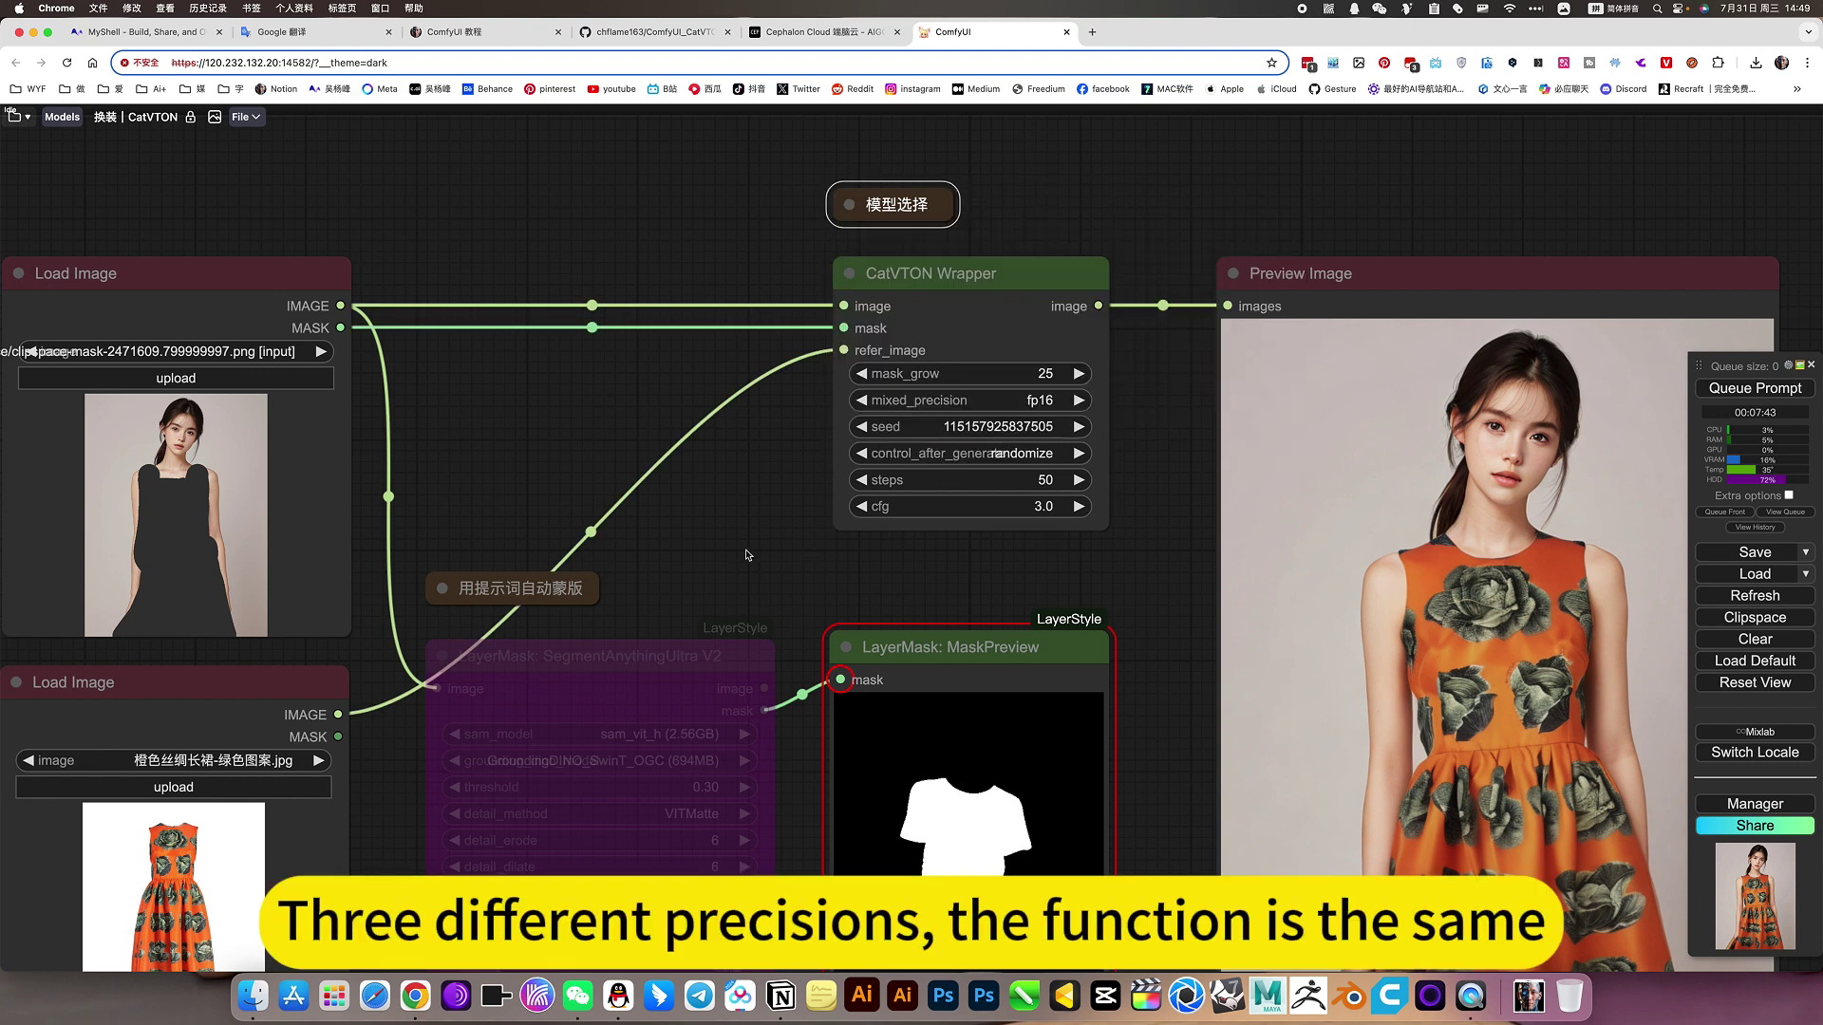
Examine the 用提示词自动蒙版 note with the bypassed SegmentAnythingUltra V2 node and its MaskPreview node.
drag(736, 541, 887, 431)
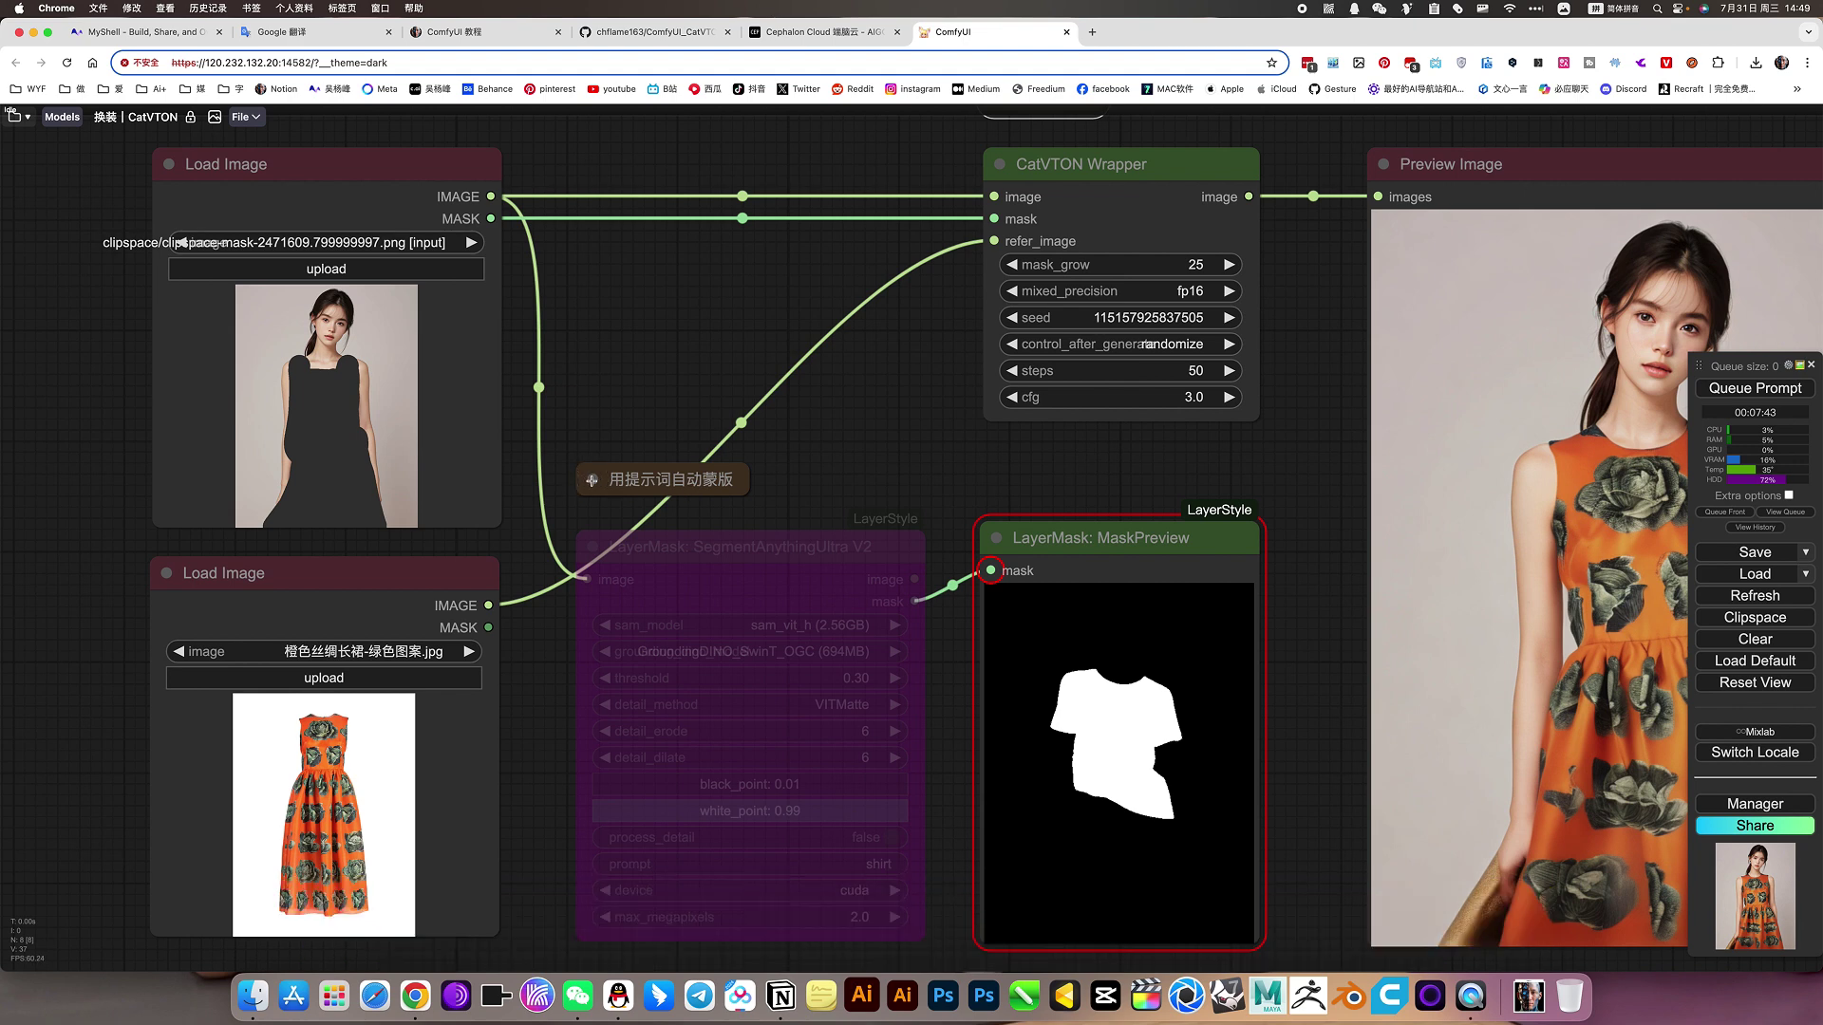
click(620, 474)
key(alt+c)
click(592, 480)
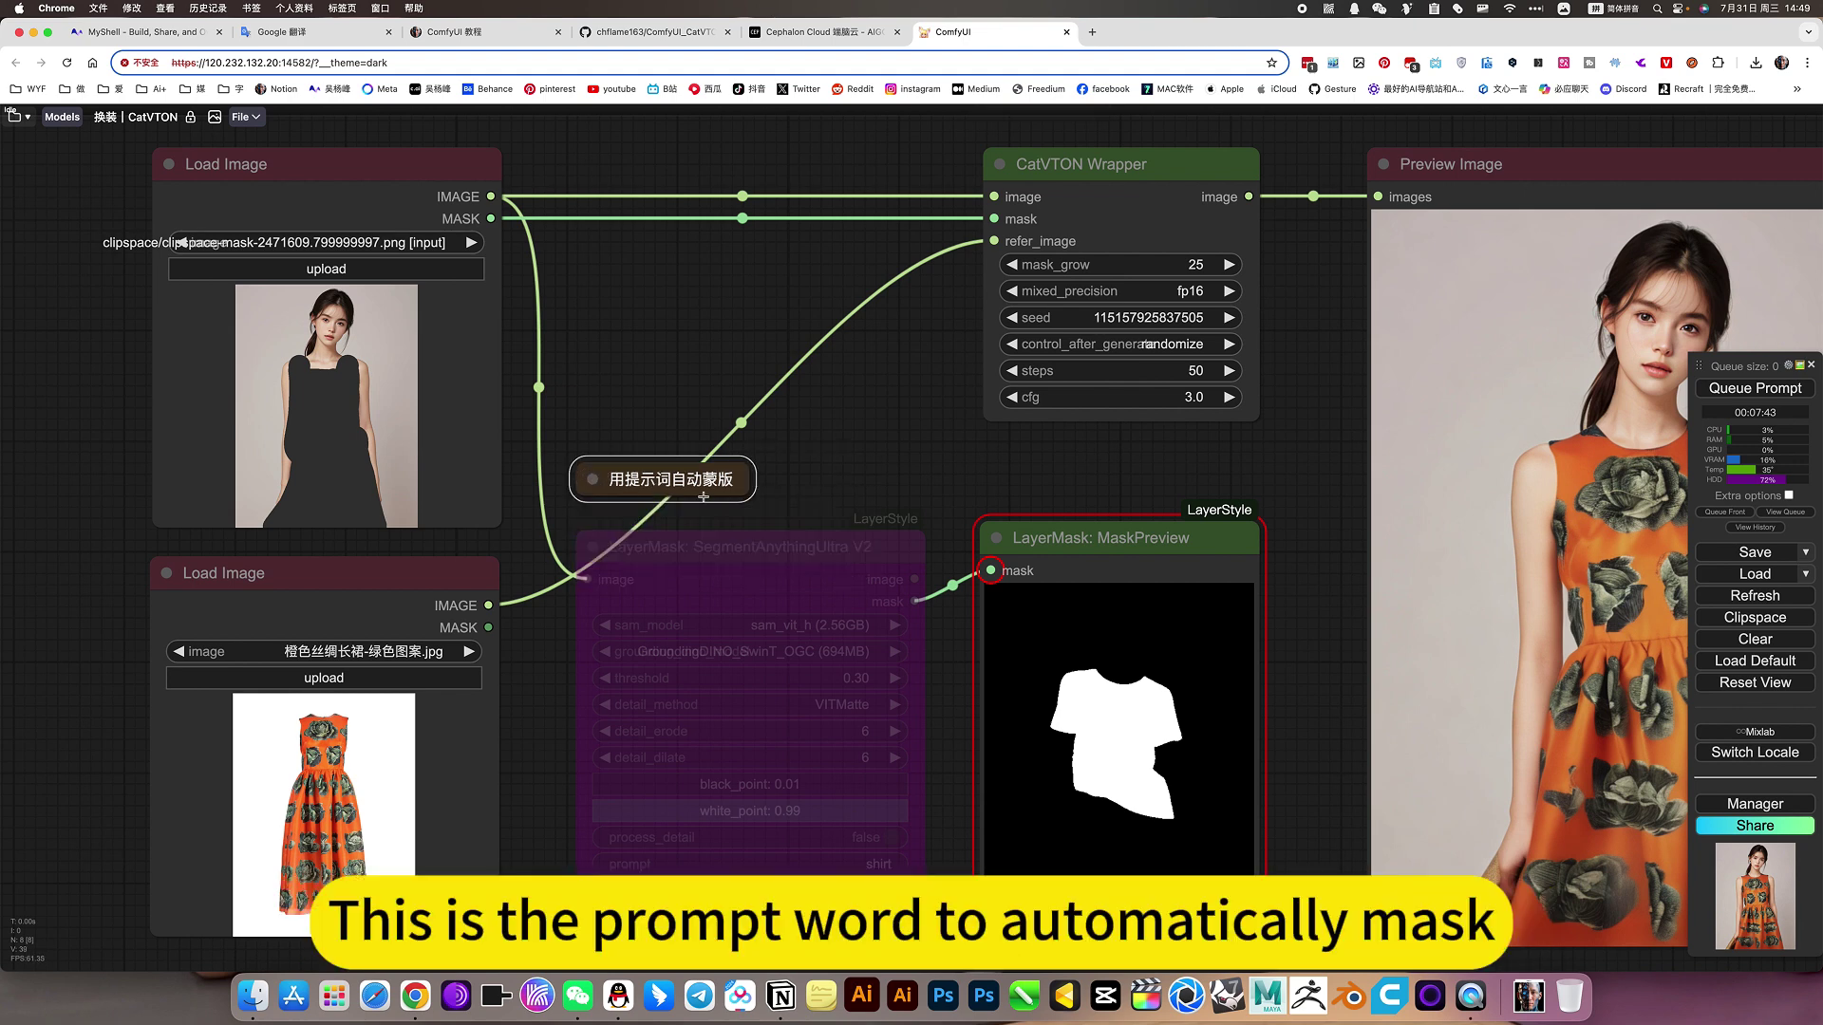
drag(927, 472, 922, 489)
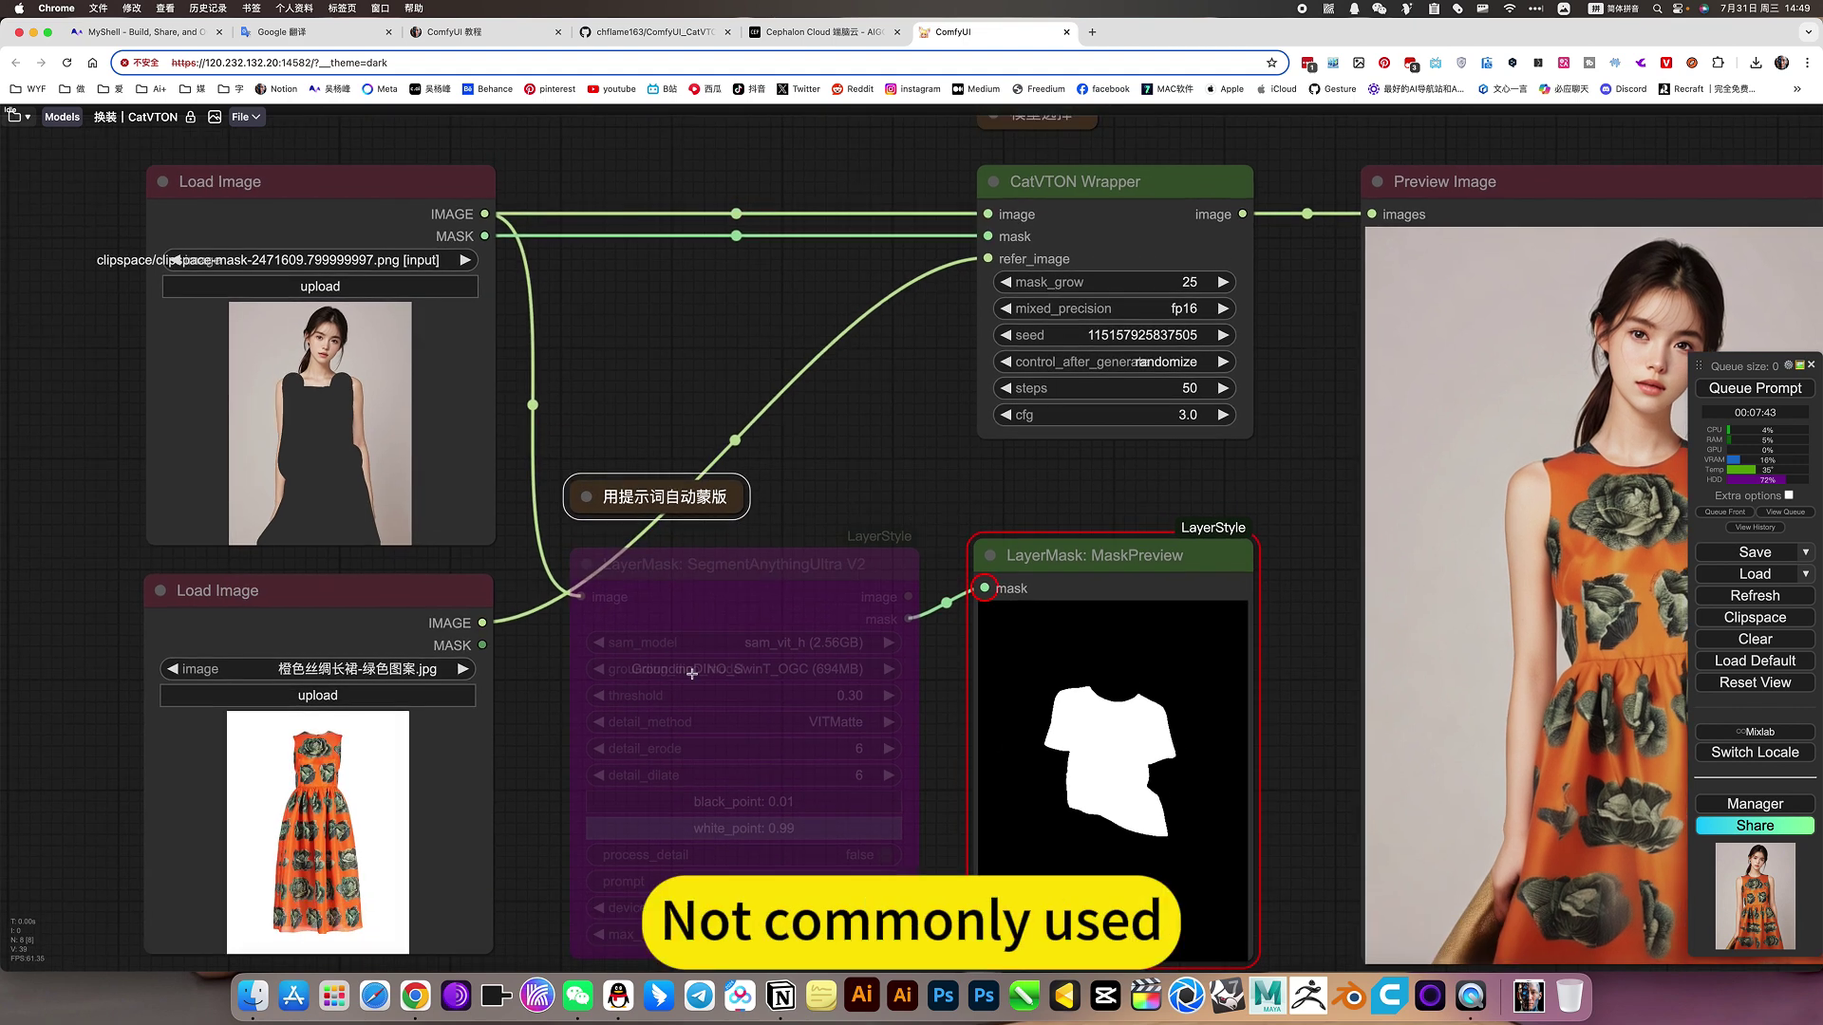
scroll(821, 469, down, 3)
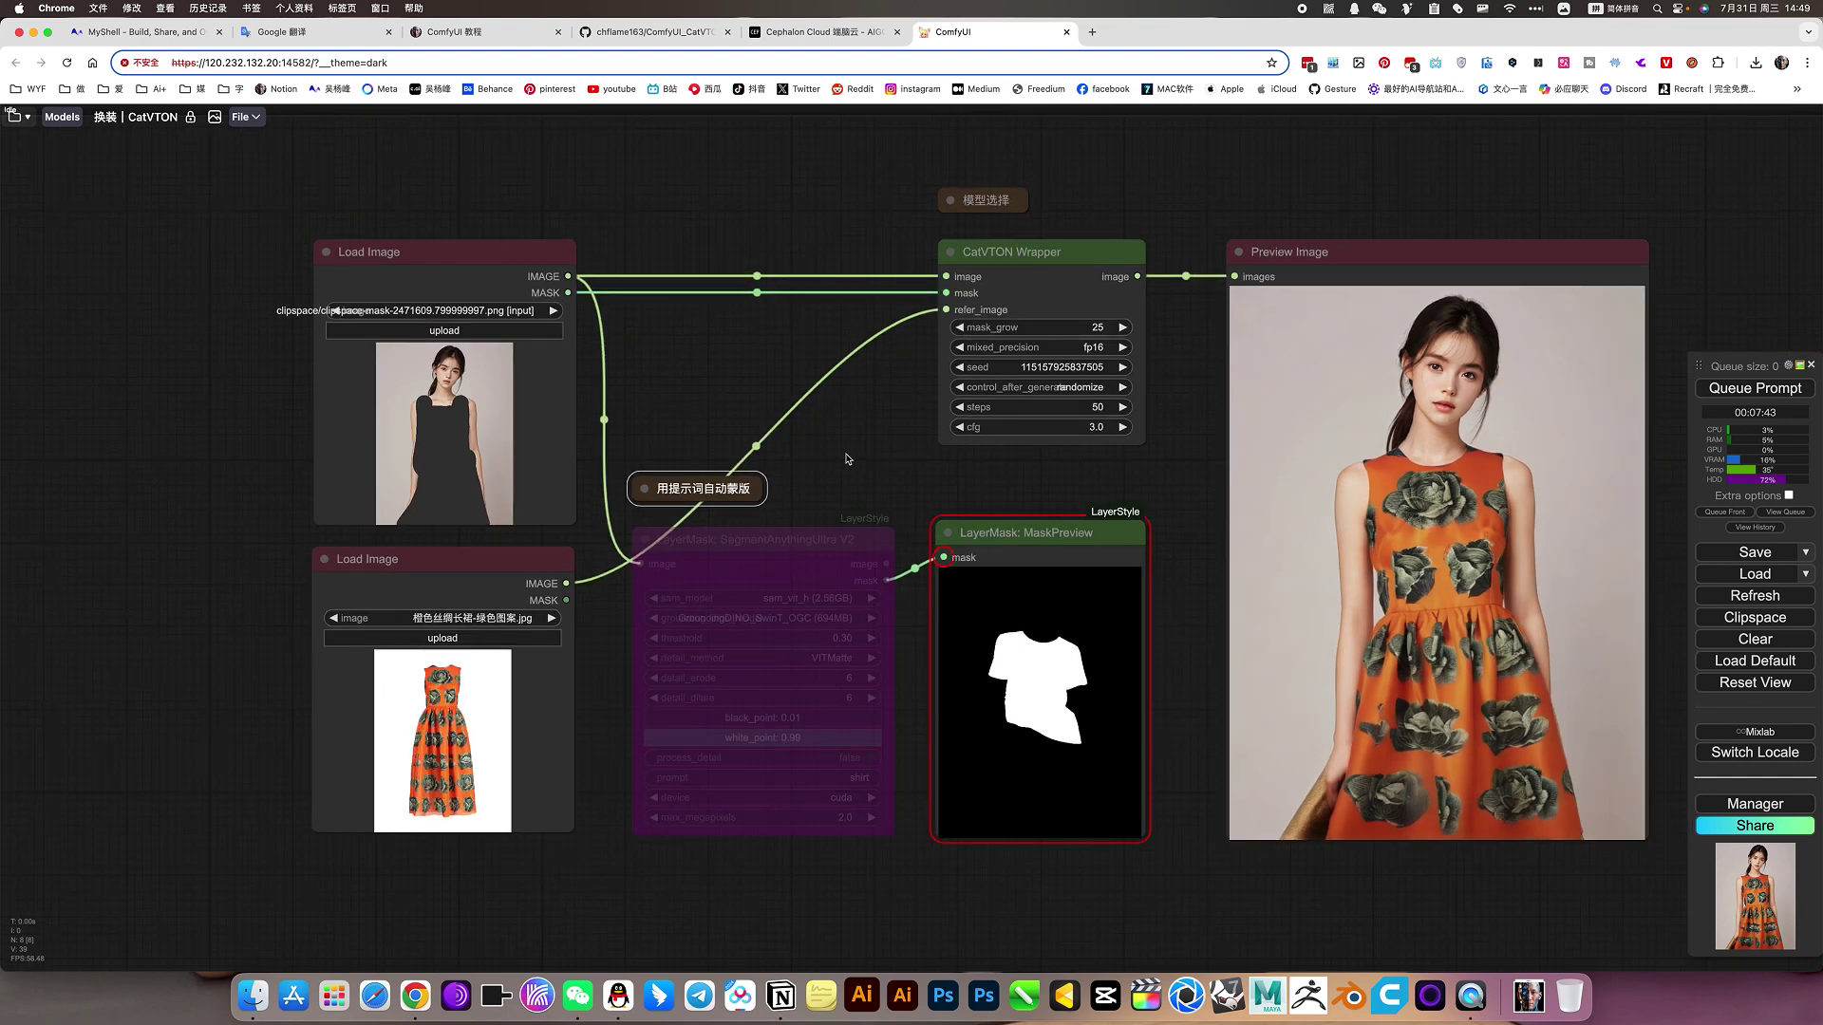
scroll(798, 503, up, 4)
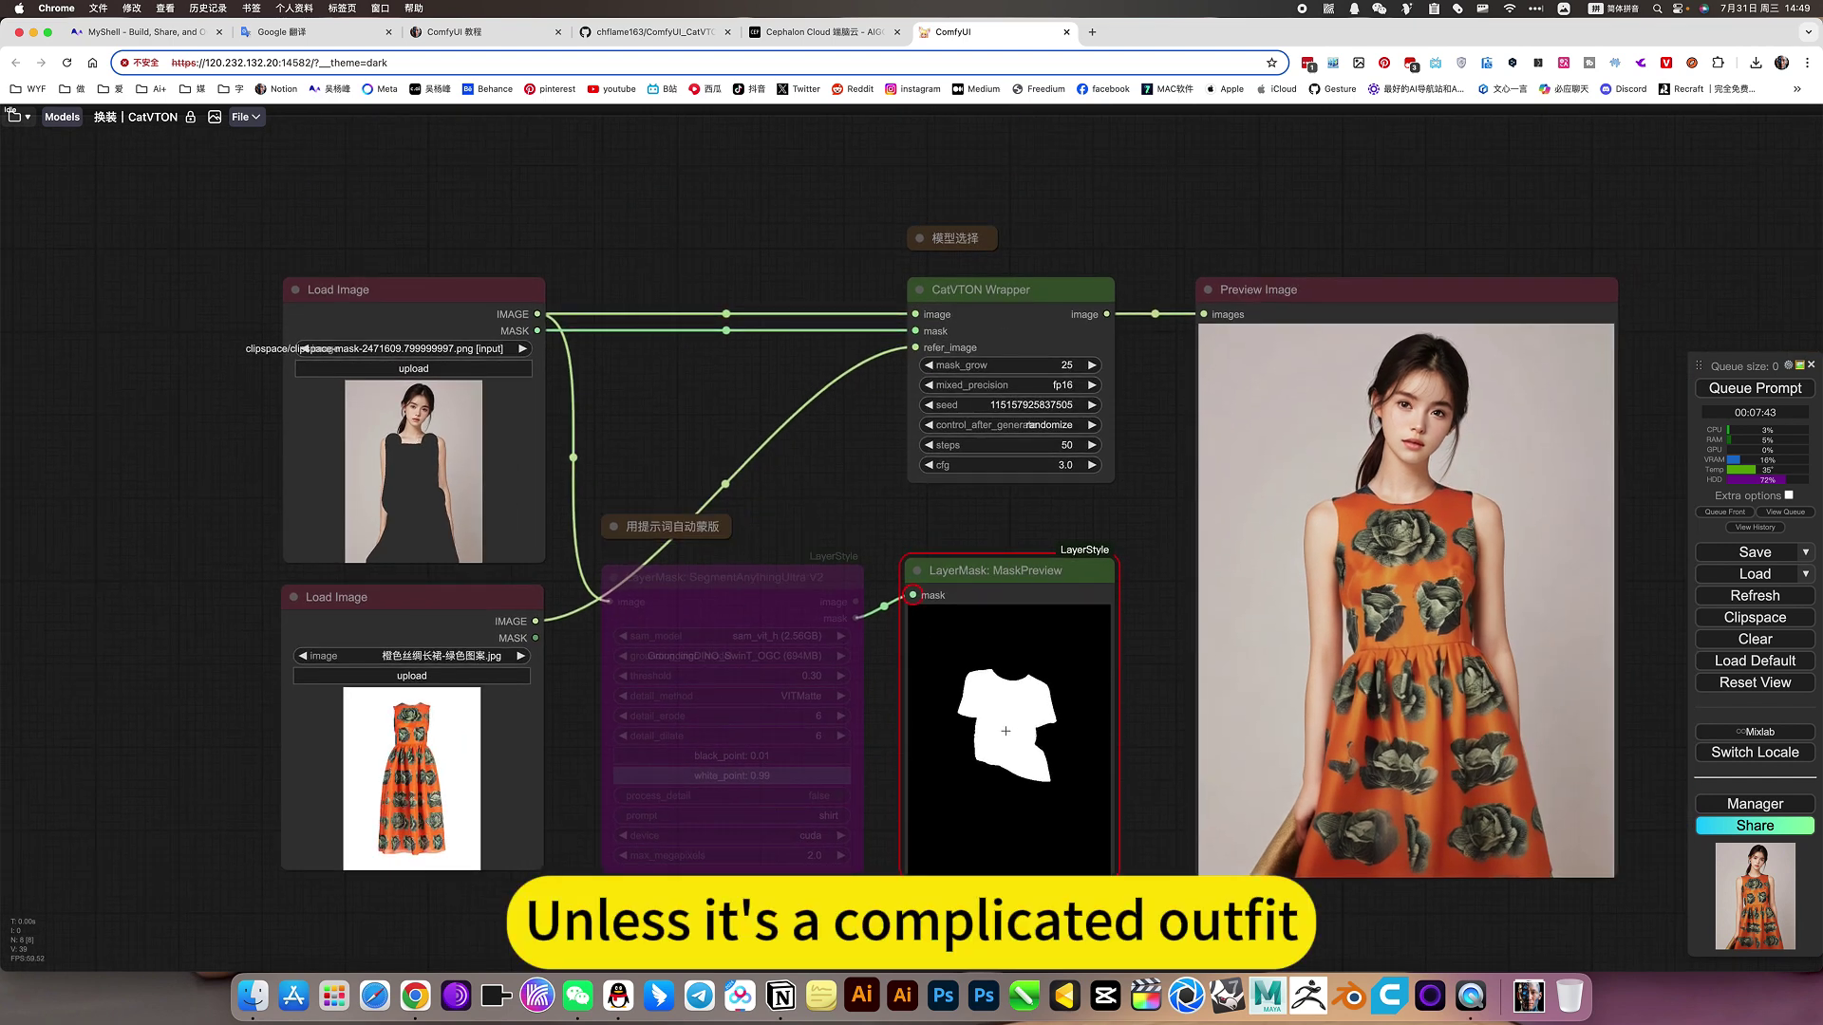
scroll(870, 503, up, 3)
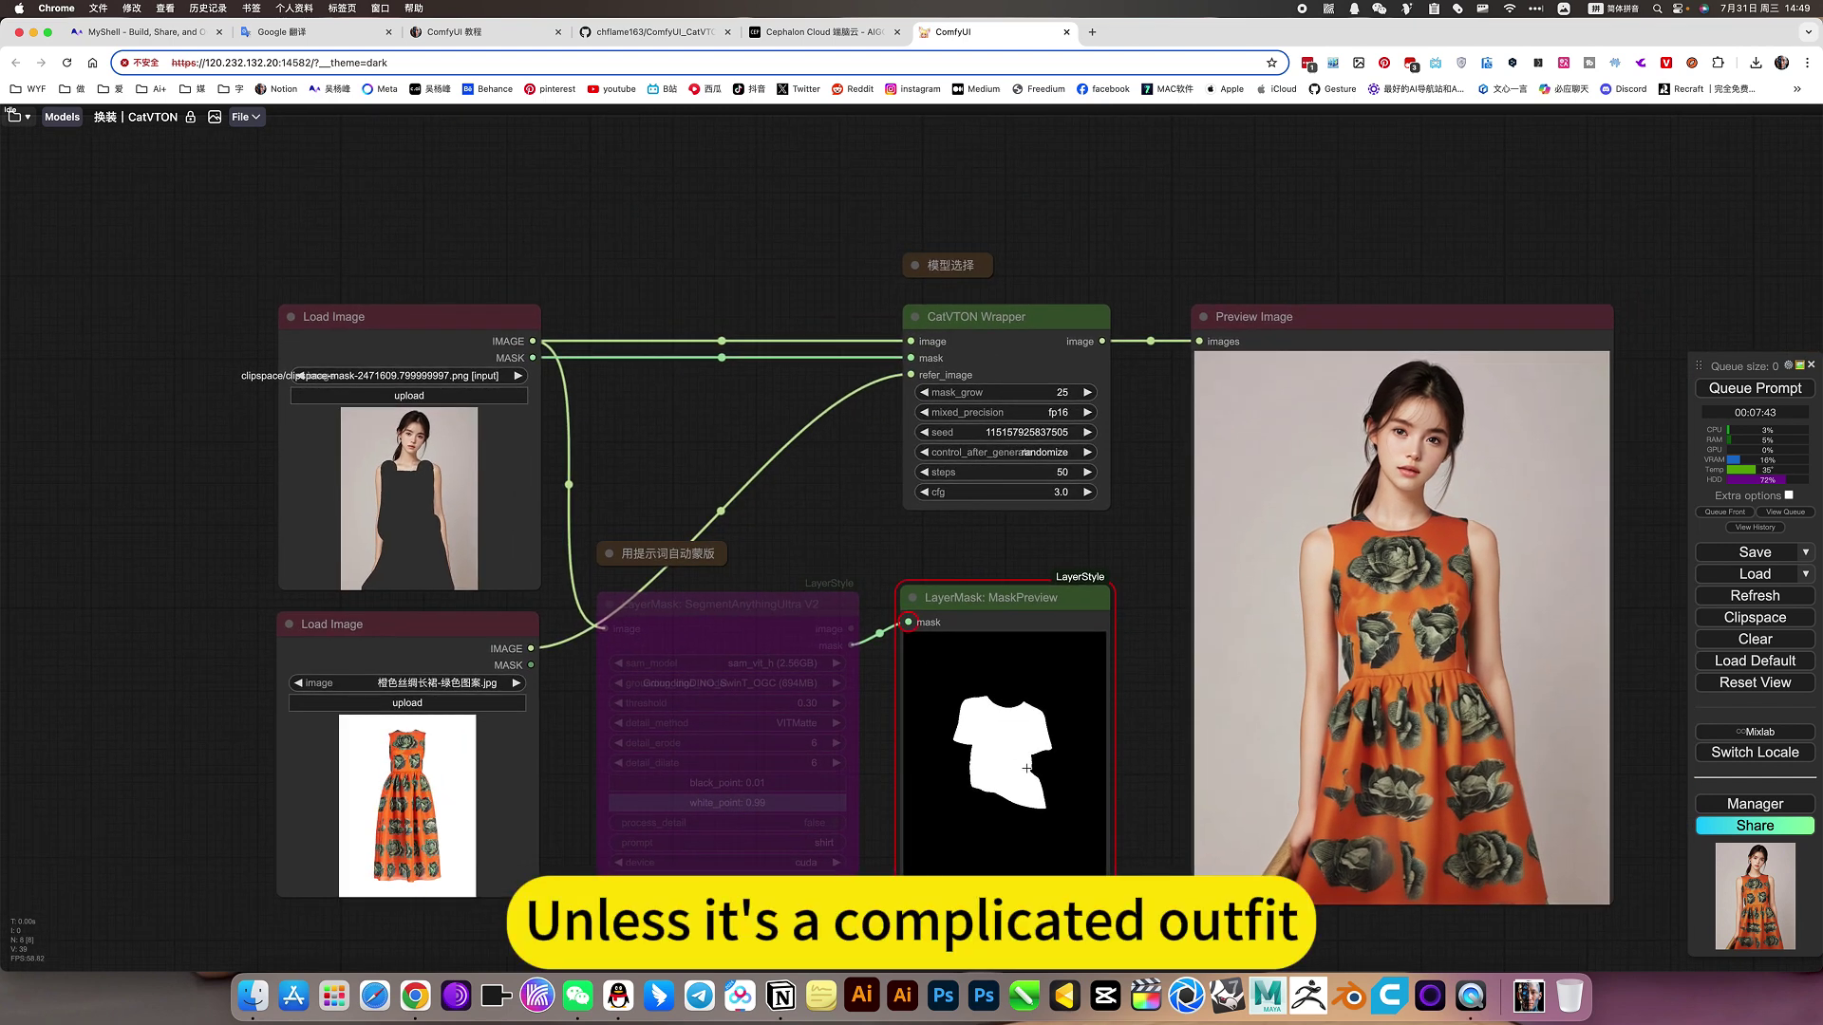
mouse_move(838, 504)
mouse_down()
mouse_move(826, 537)
mouse_move(839, 491)
mouse_up()
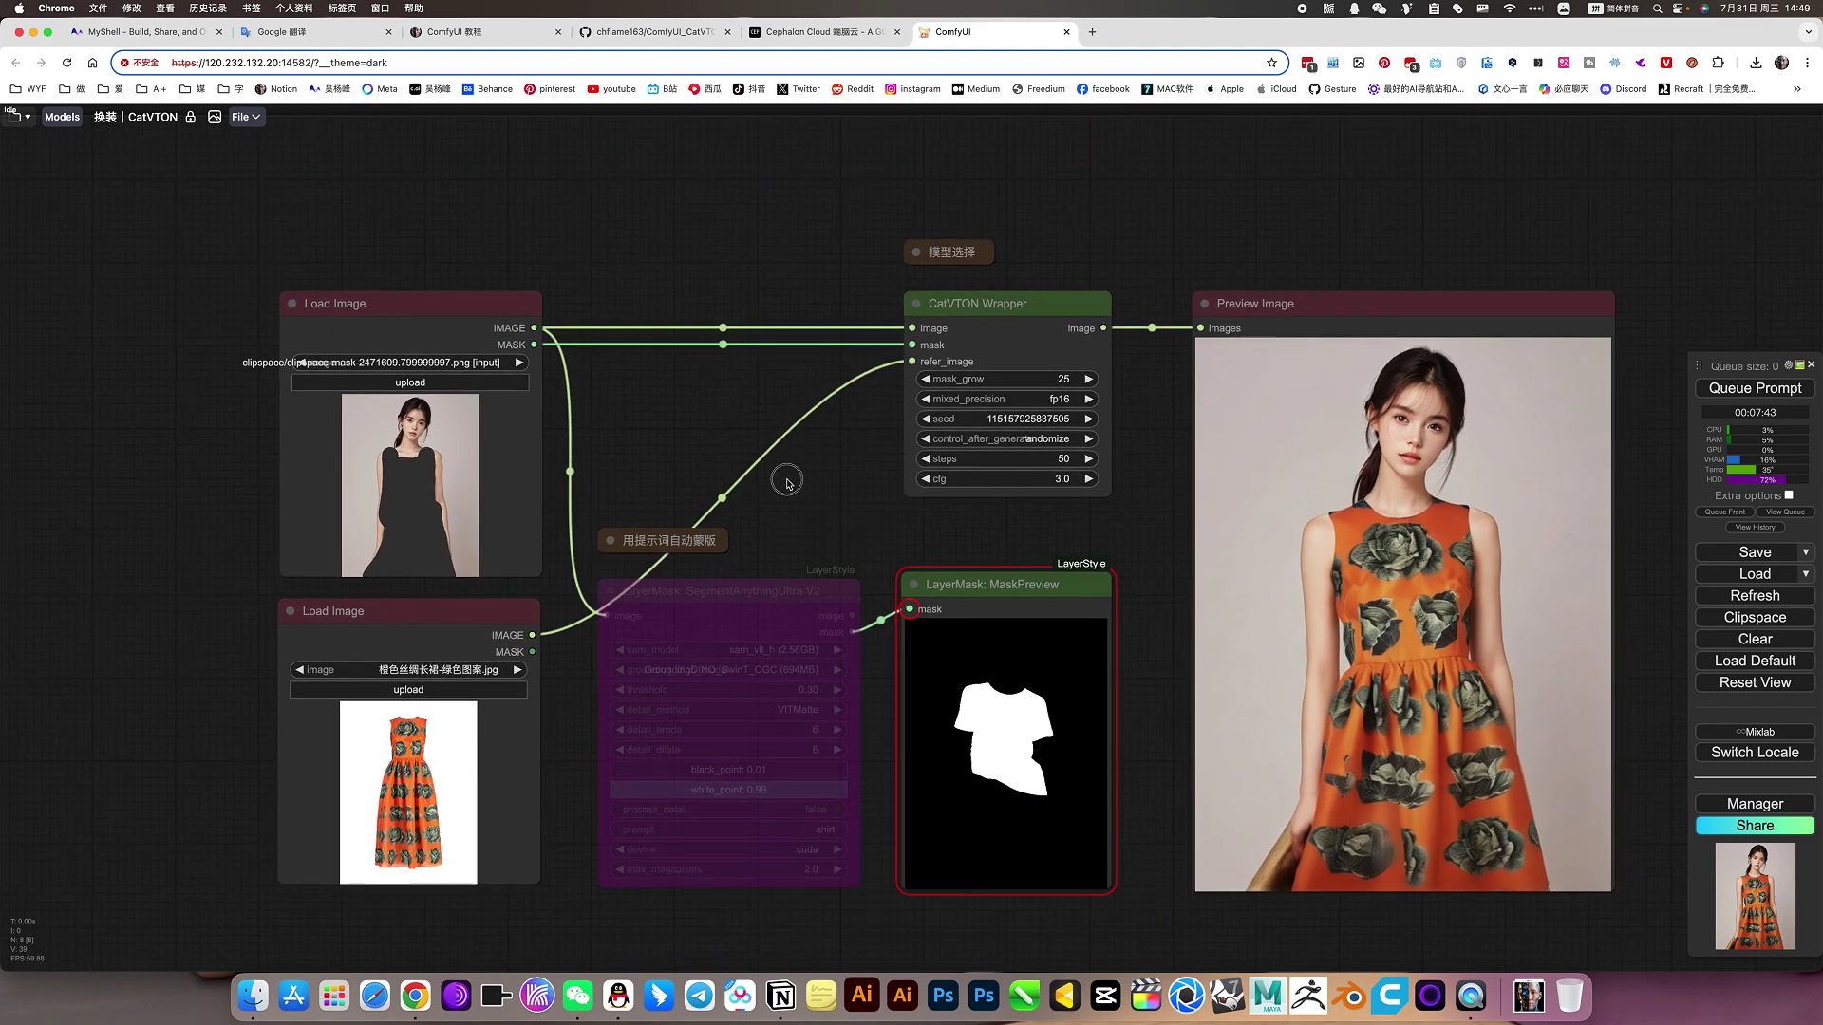
scroll(781, 476, down, 3)
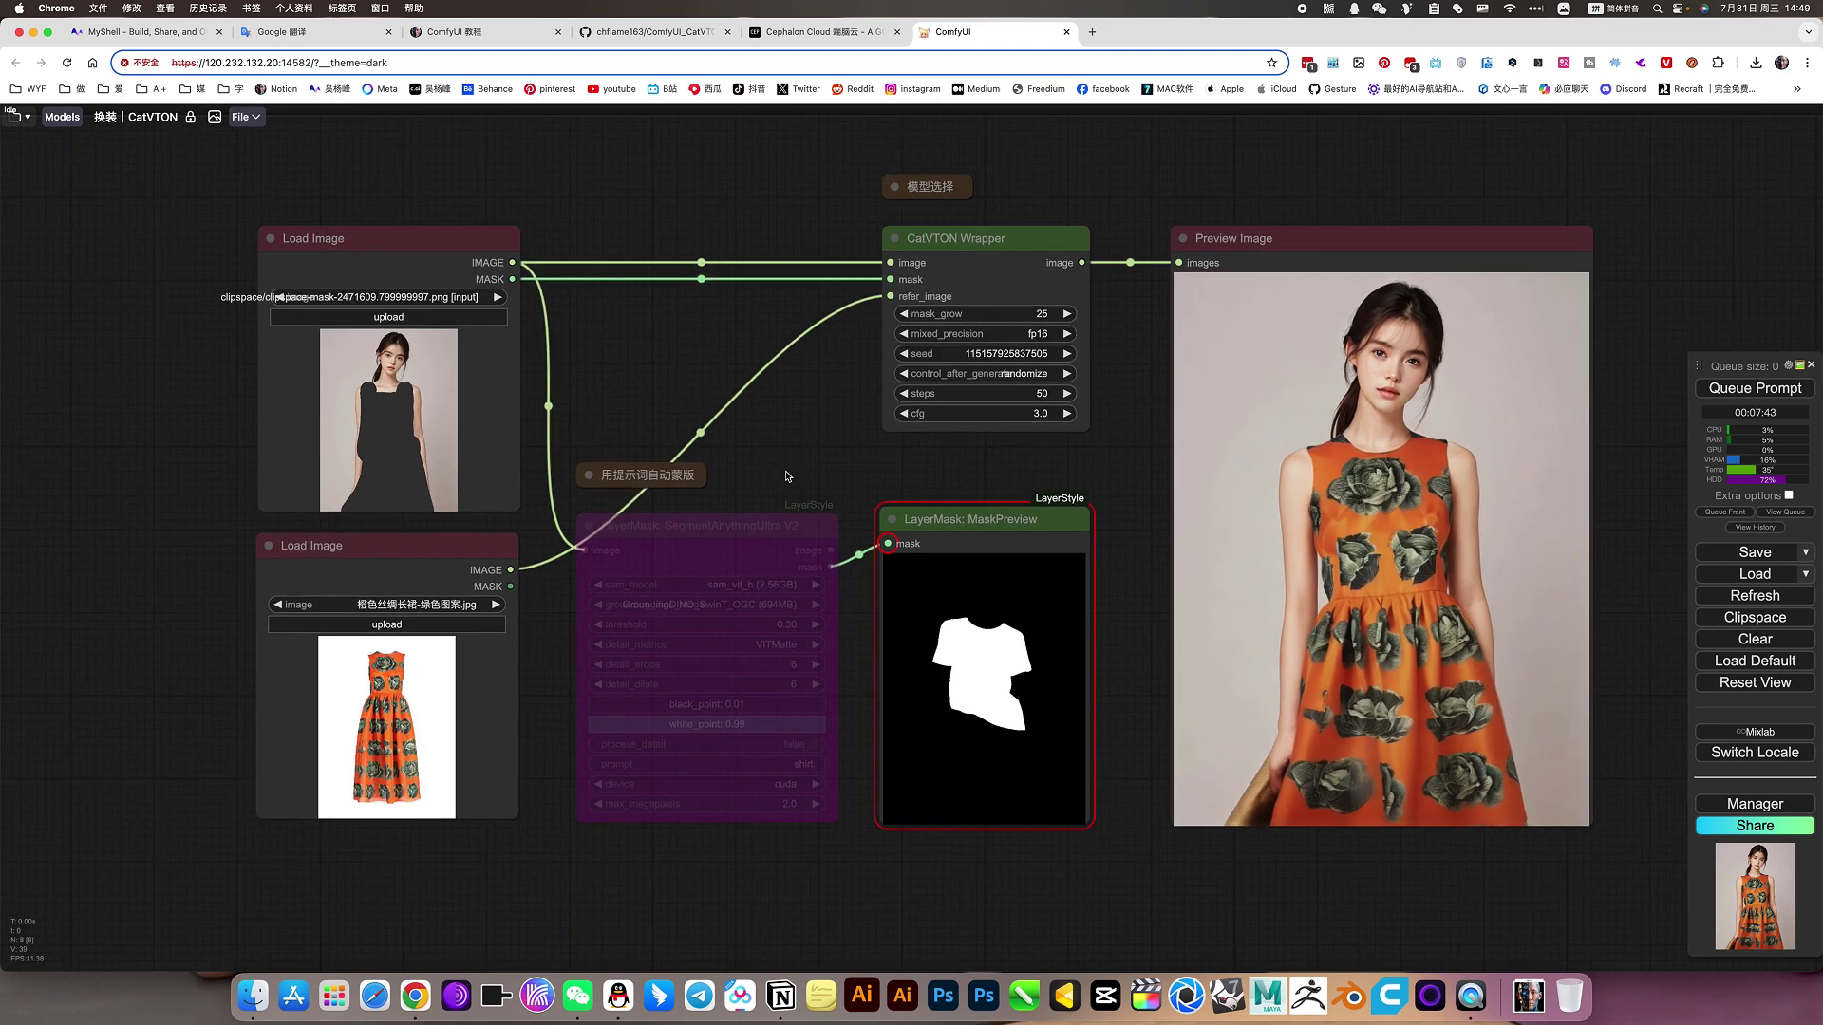
Check the hosted ComfyUI apps on the Cephalon Cloud AIGC page and return to the ComfyUI workflow.
click(797, 34)
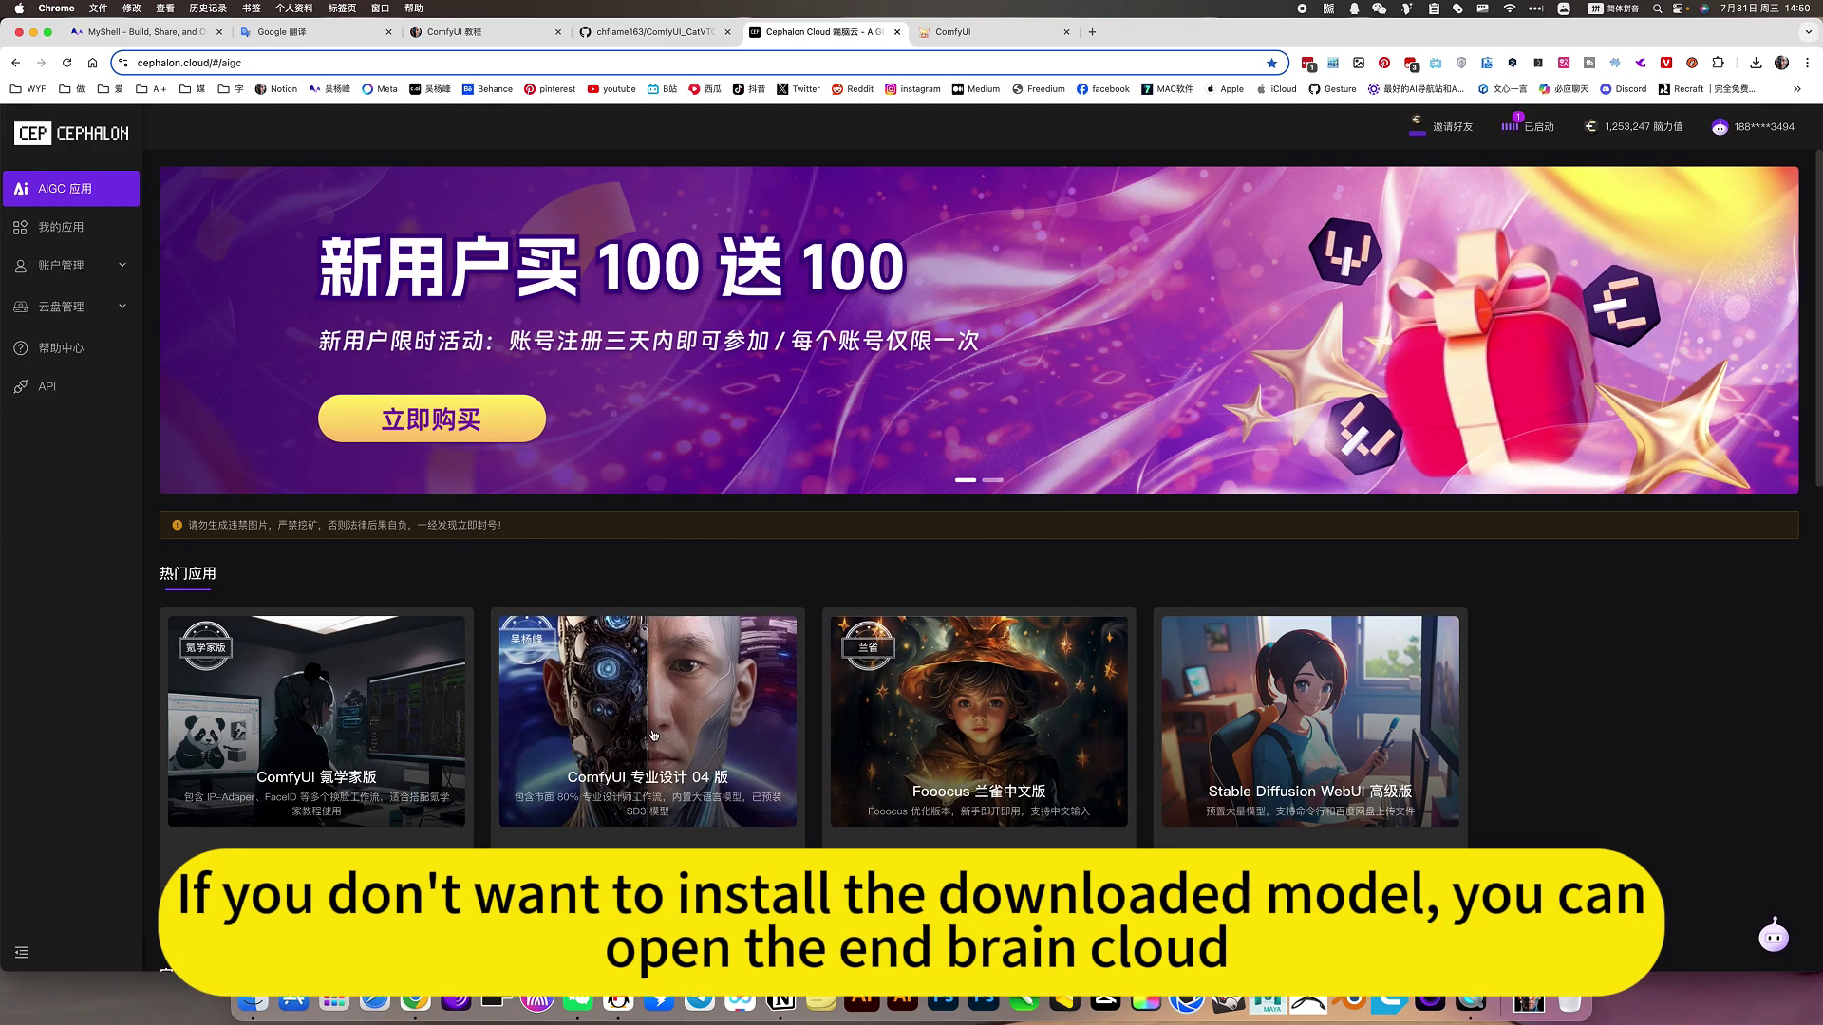
click(953, 32)
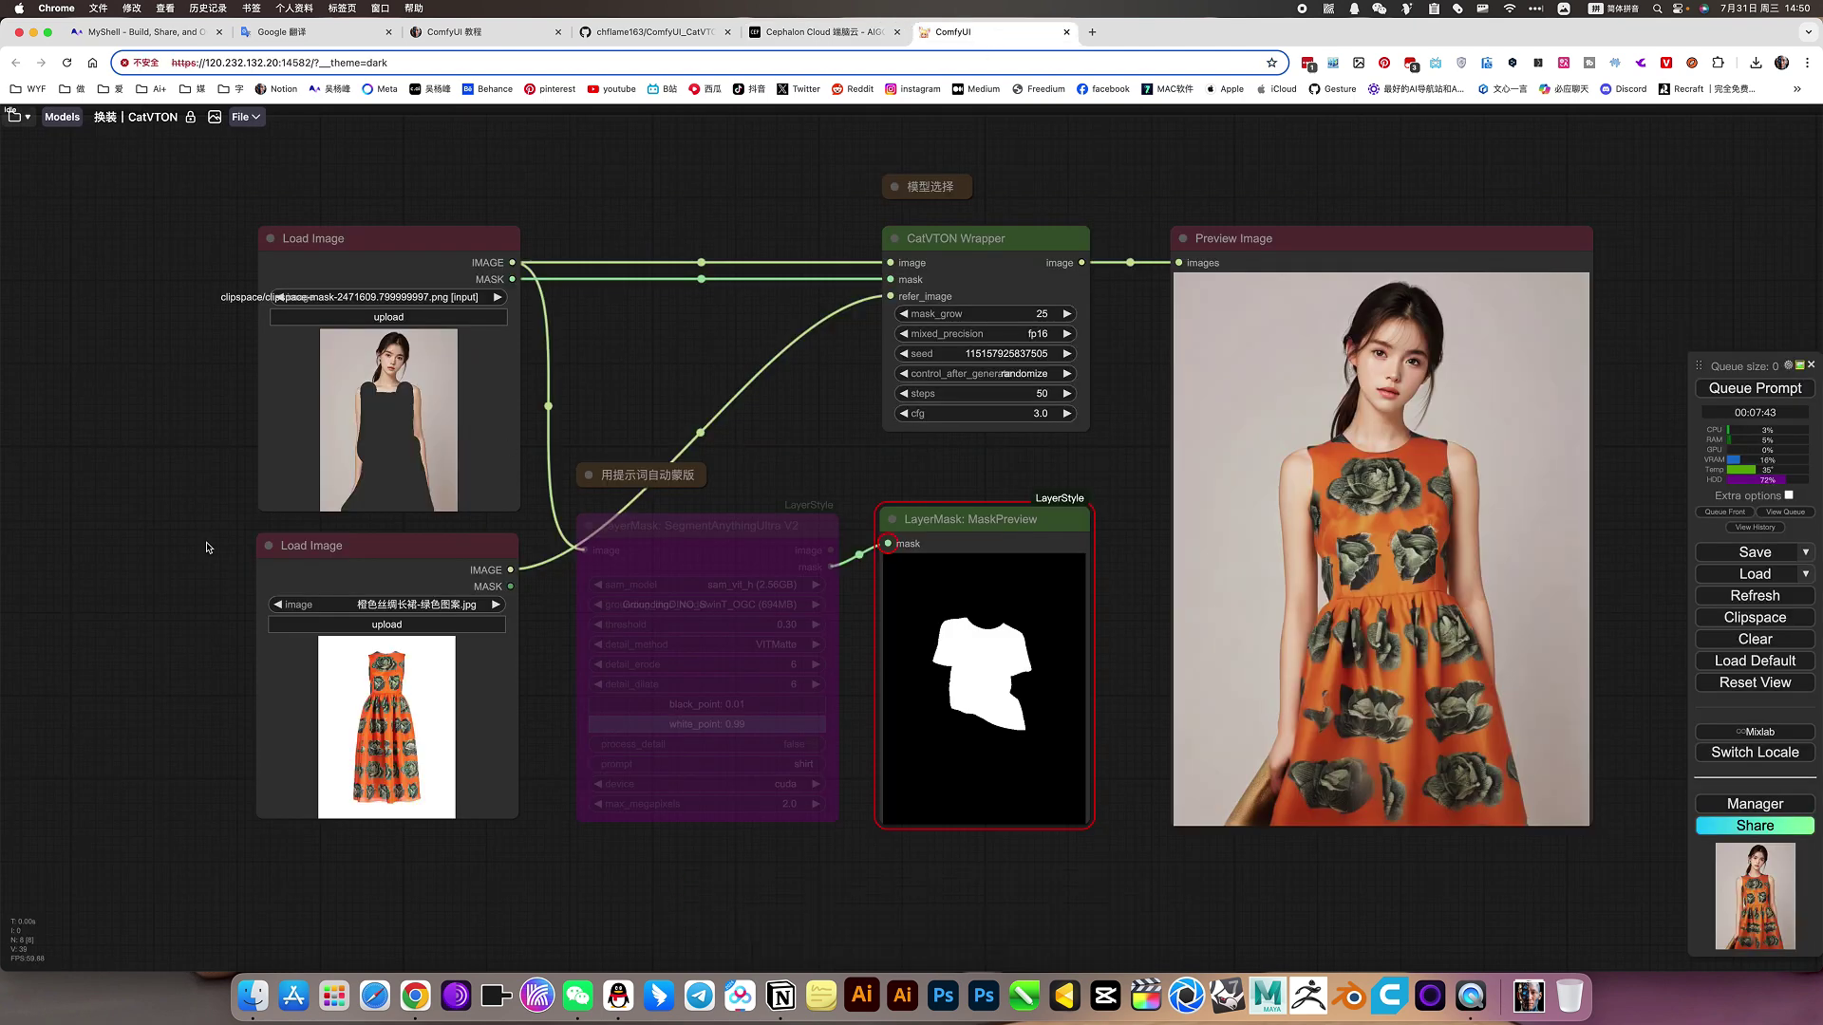
Show the saved workflows in the workspace, expand the author's folder, browse through its list and close the workspace.
click(17, 118)
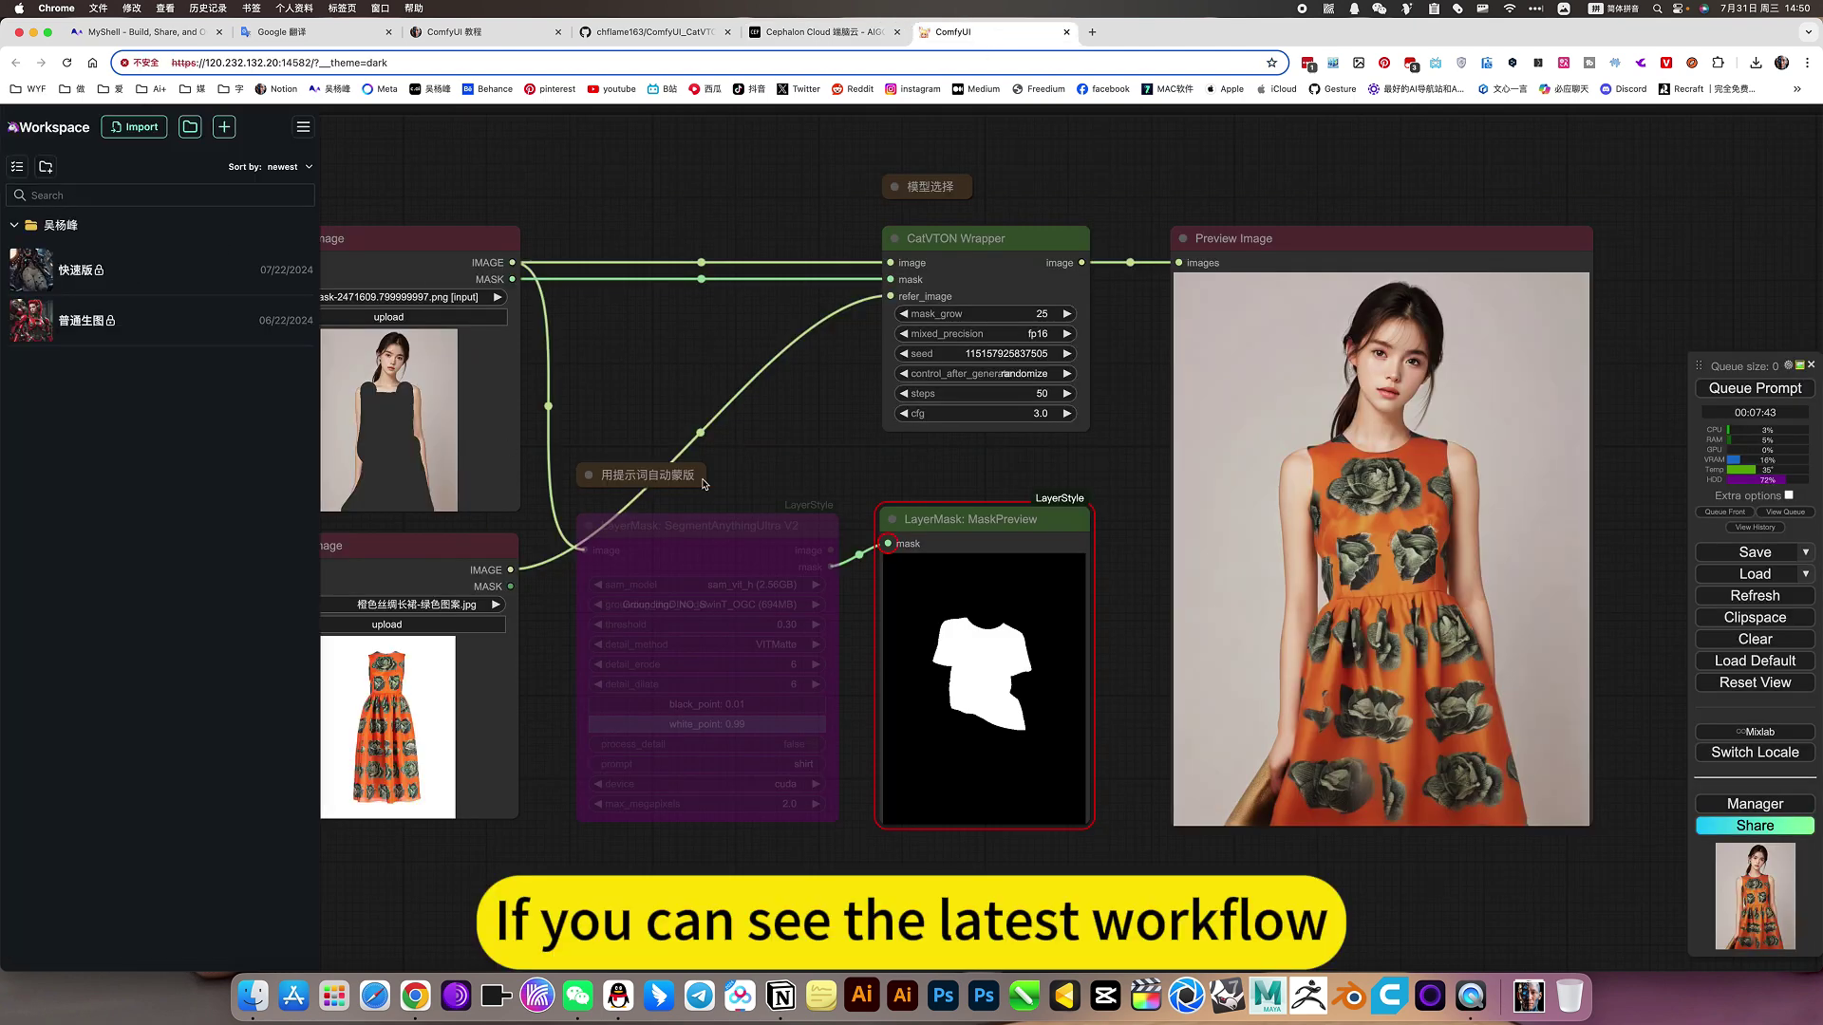
click(16, 226)
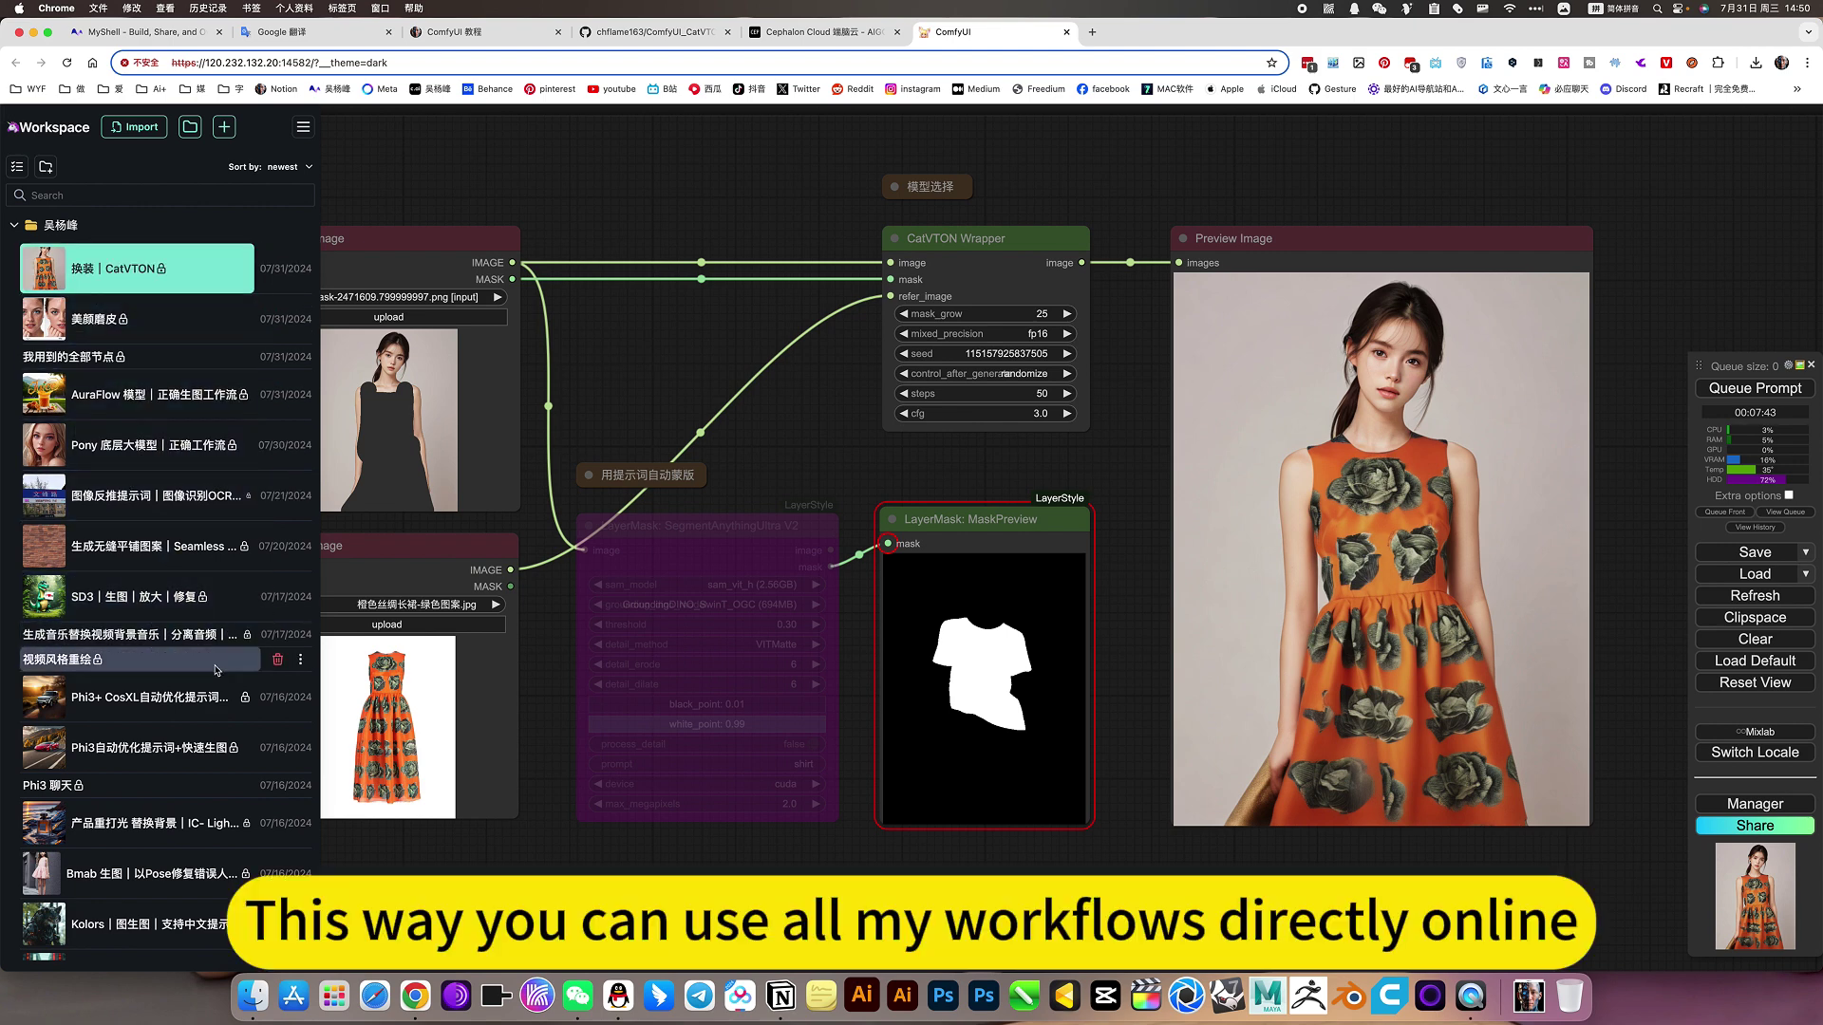
scroll(216, 671, down, 15)
scroll(216, 670, up, 20)
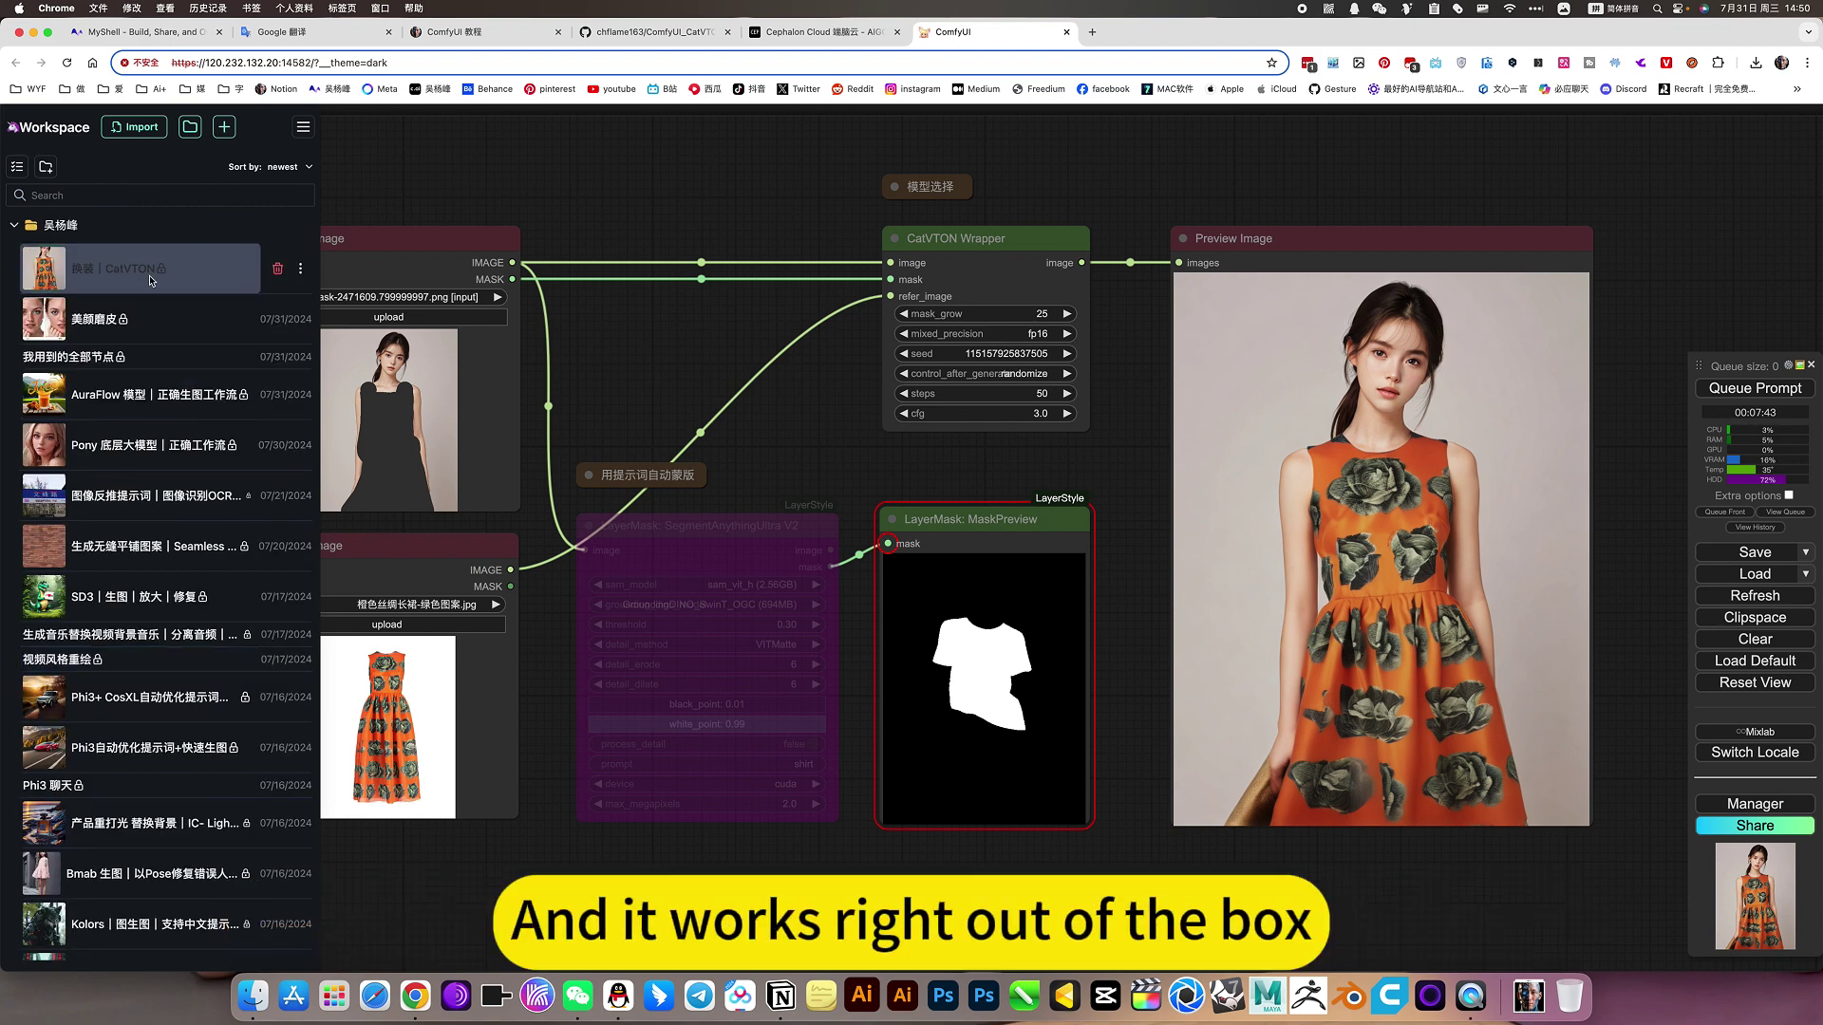
click(954, 461)
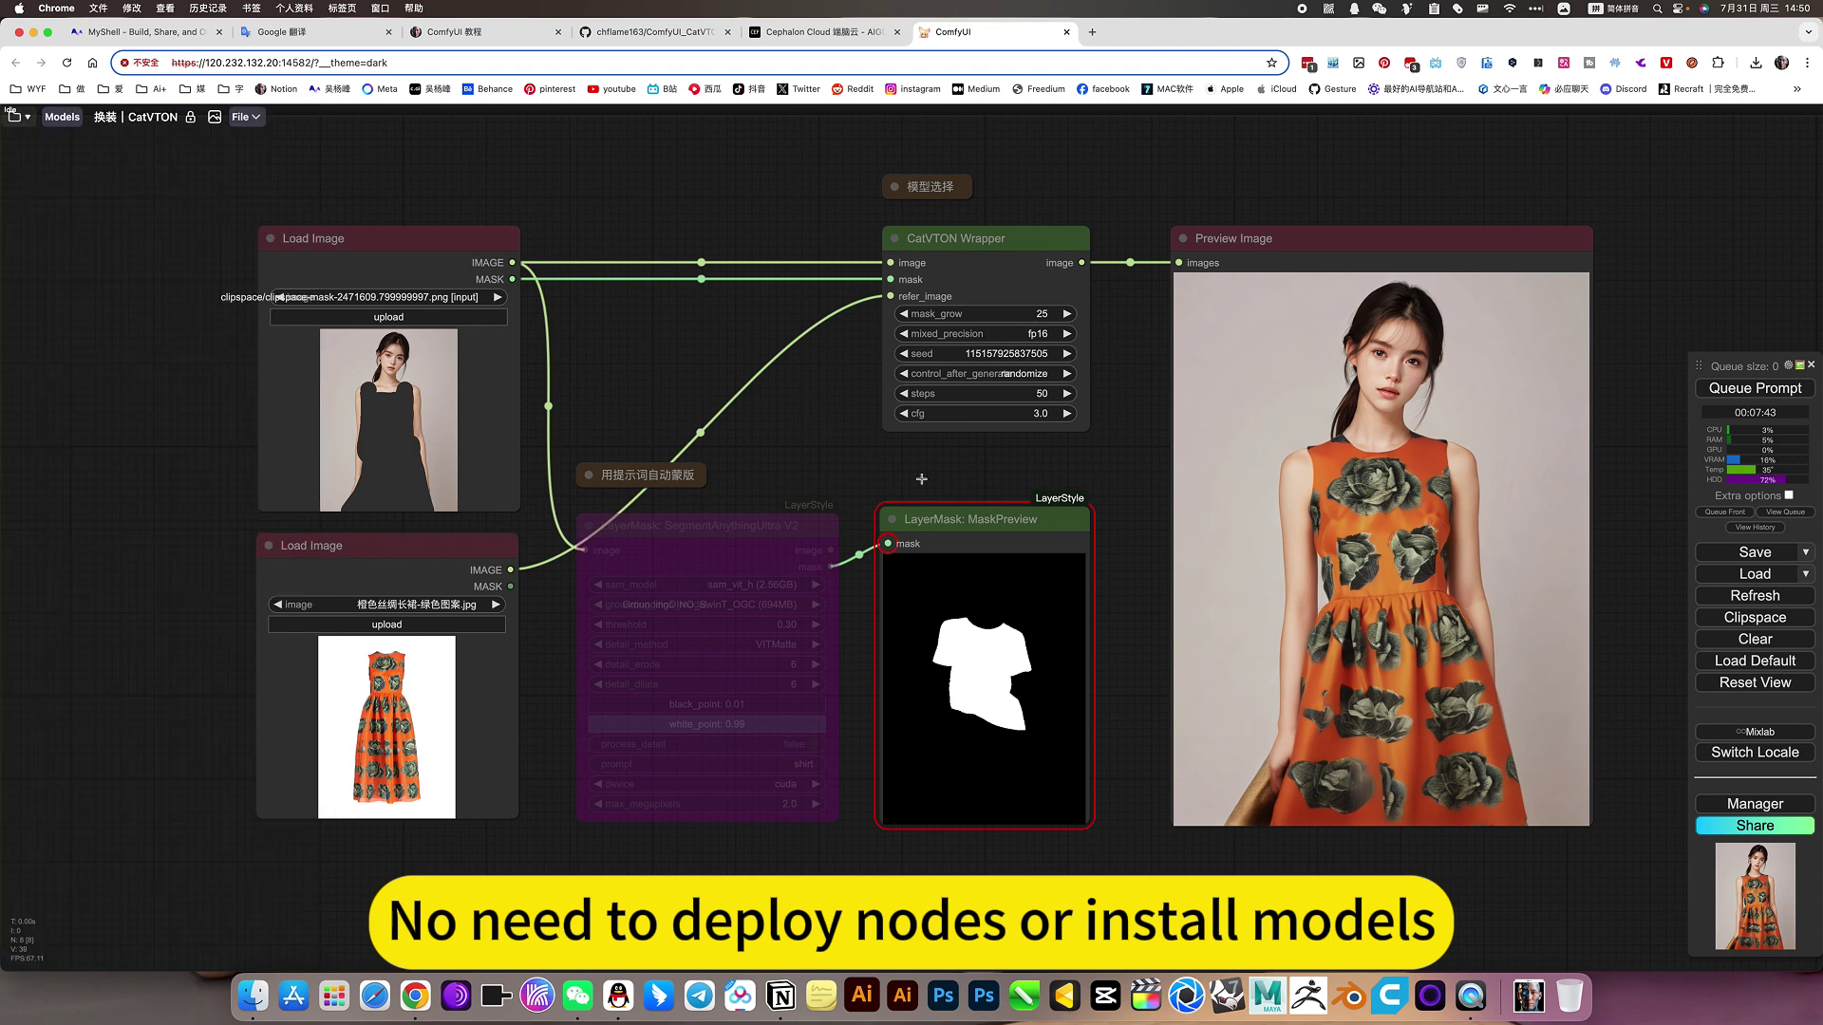
Reopen the workspace and expand the author's folder to locate the 换装｜CatVTON workflow, returning to the node graph.
drag(816, 438, 756, 498)
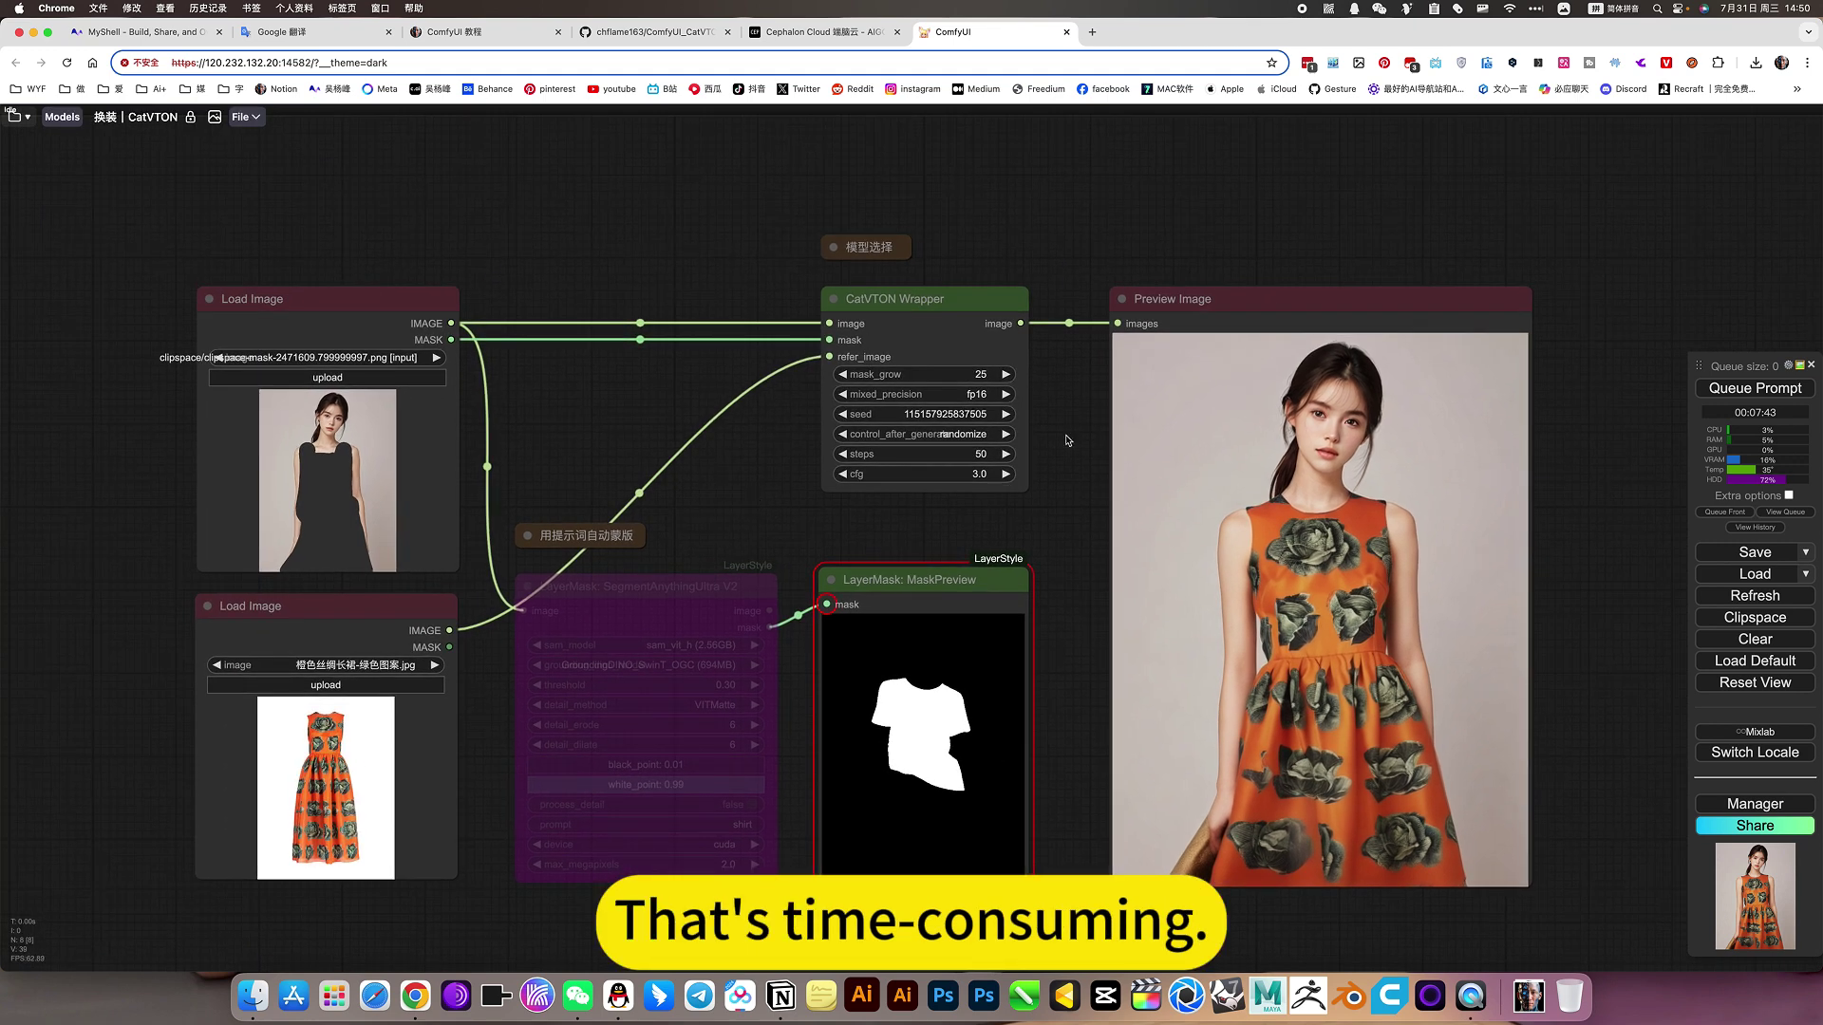
scroll(602, 143, down, 2)
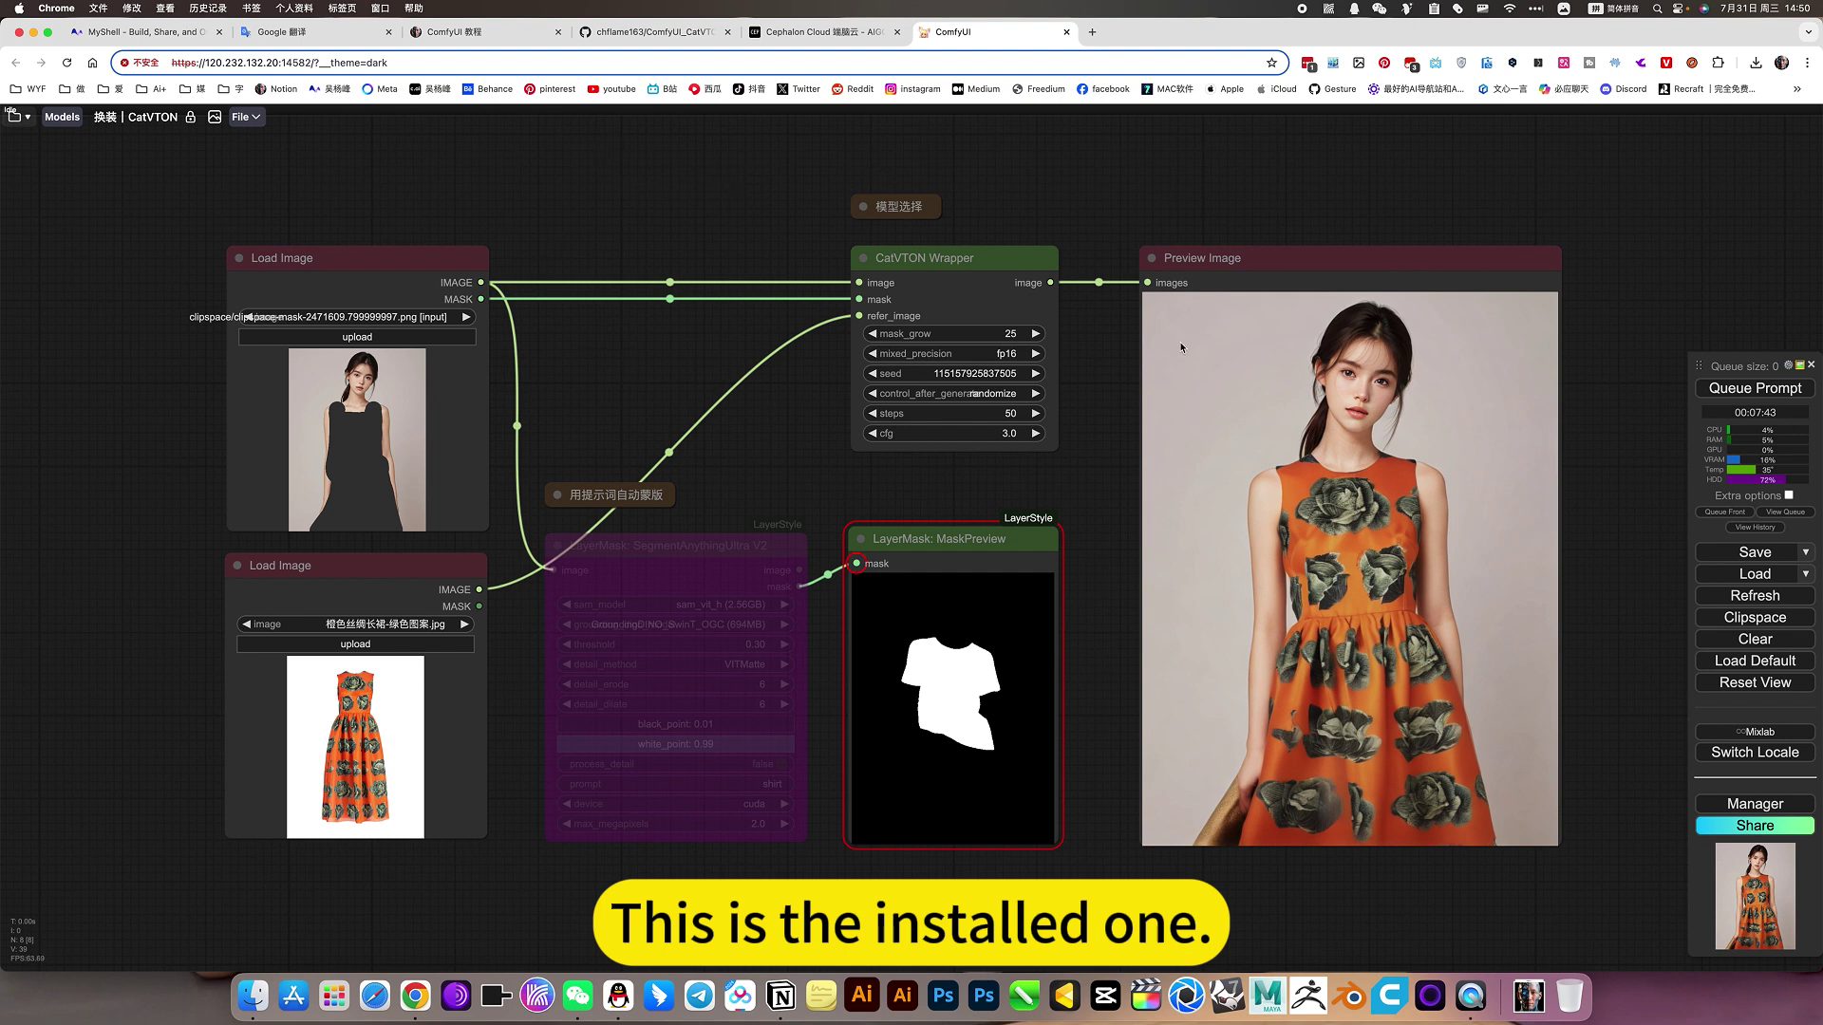
click(15, 117)
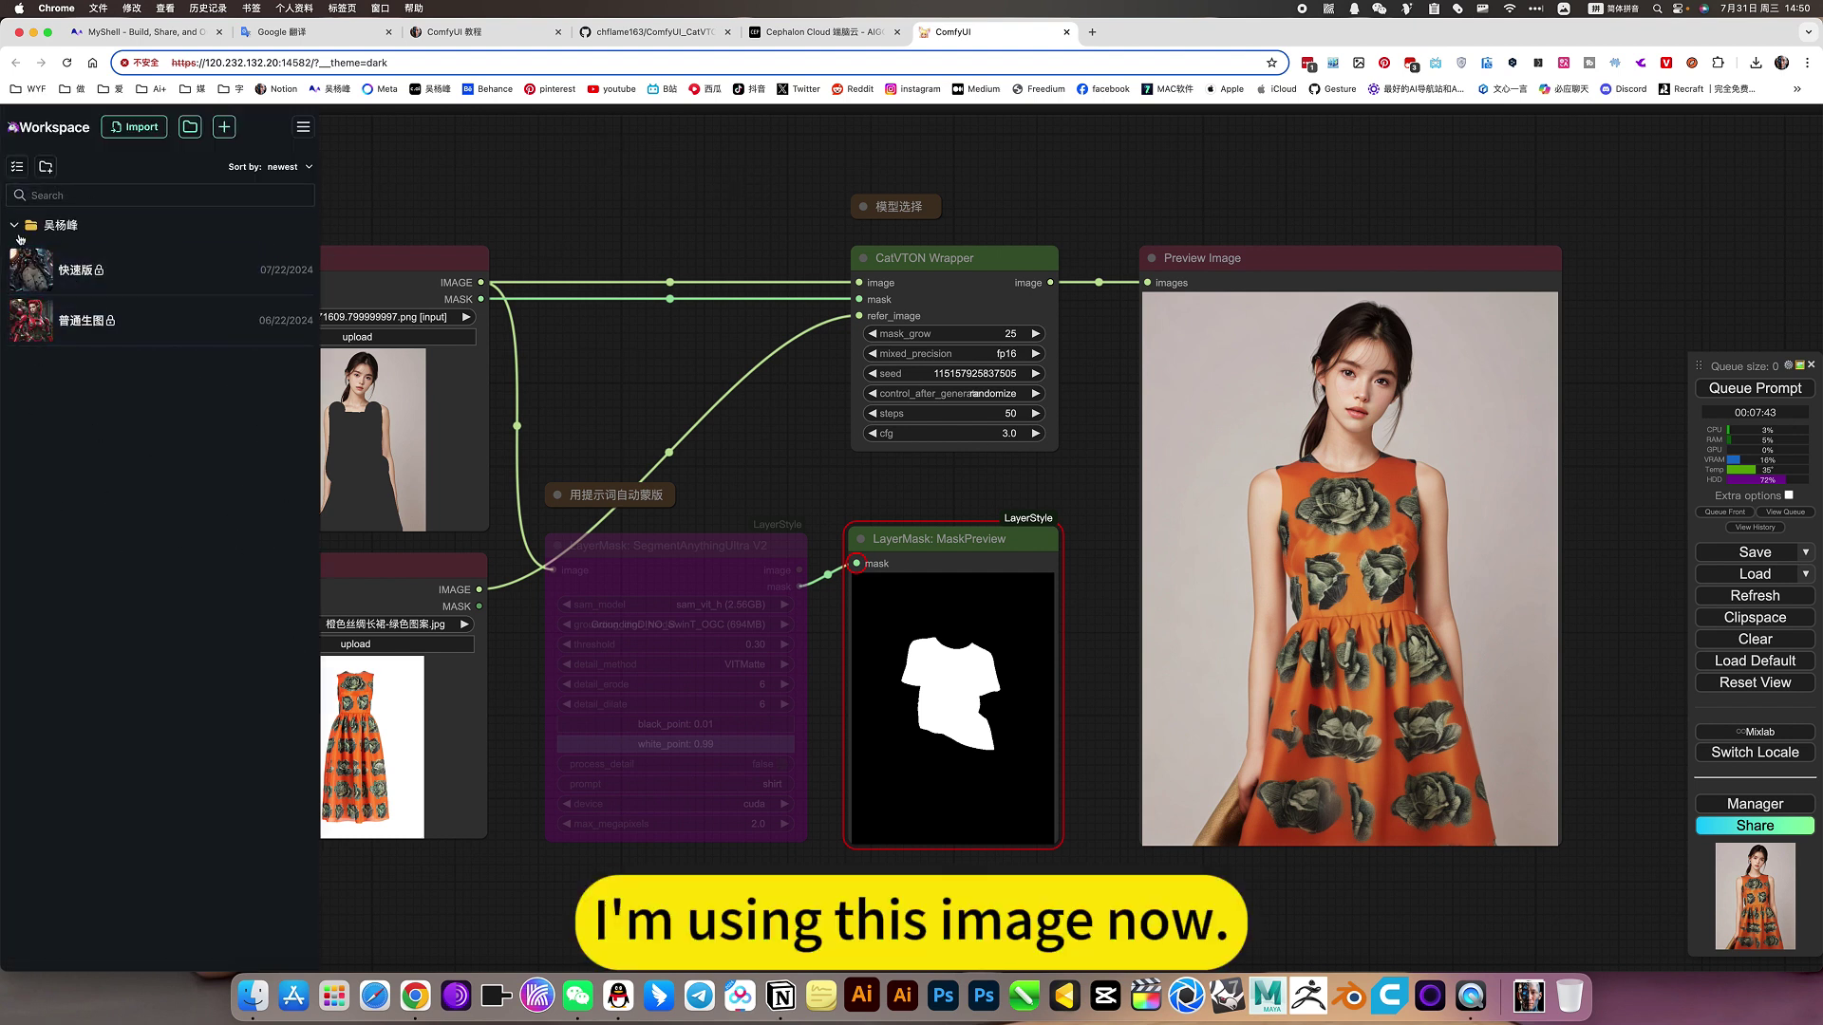
click(19, 227)
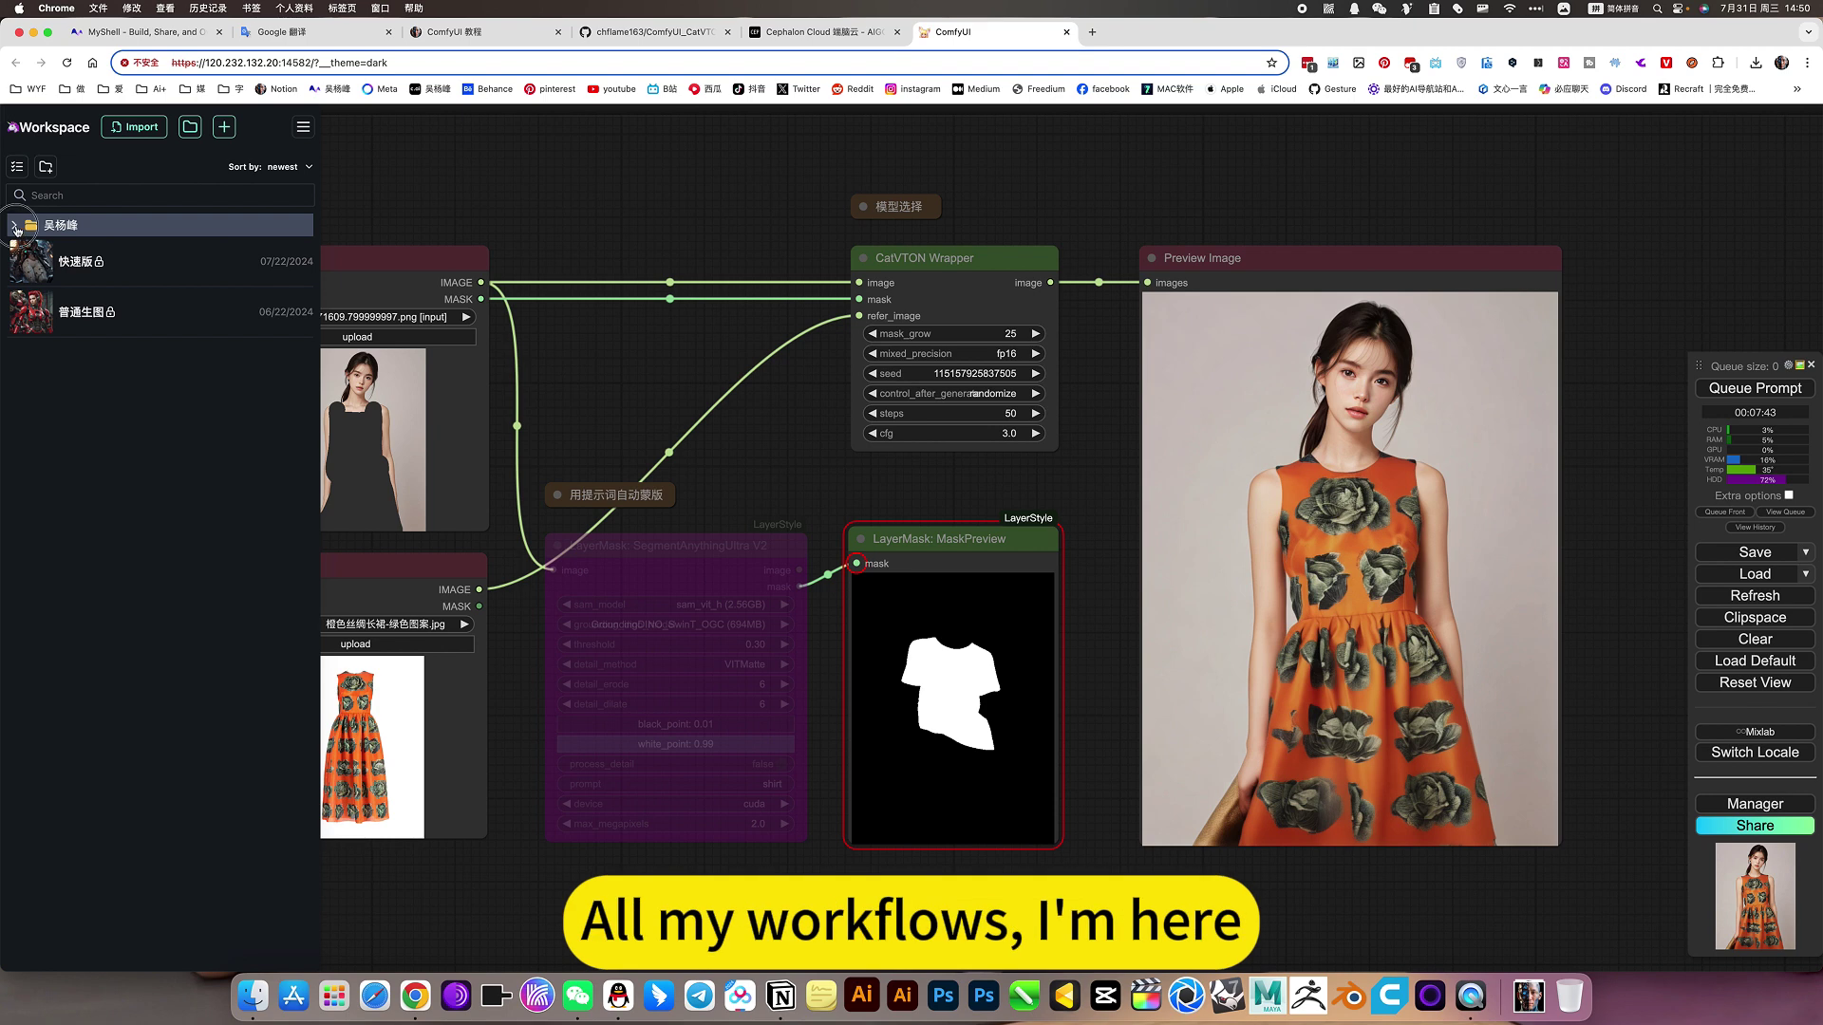
click(20, 229)
click(758, 213)
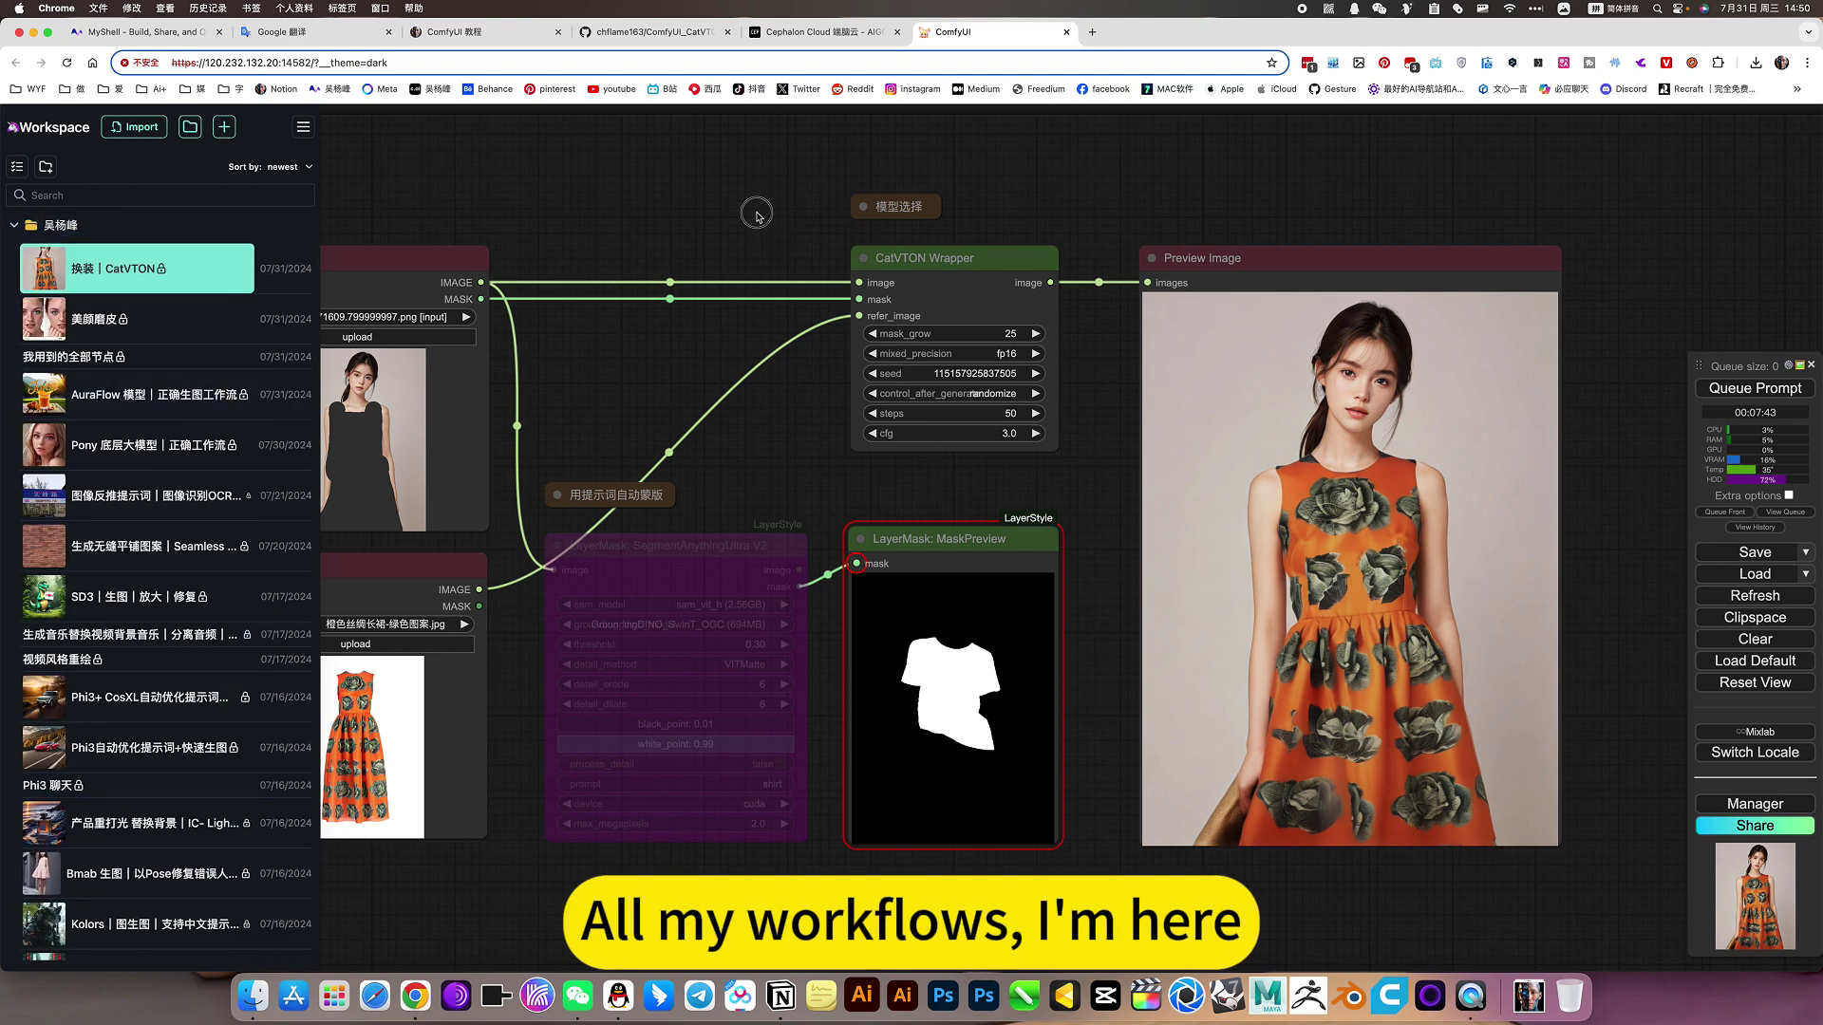
Switch to the ComfyUI_CatVTON_Wrapper GitHub repository and read the README's plugin, dependency and model installation instructions.
click(638, 36)
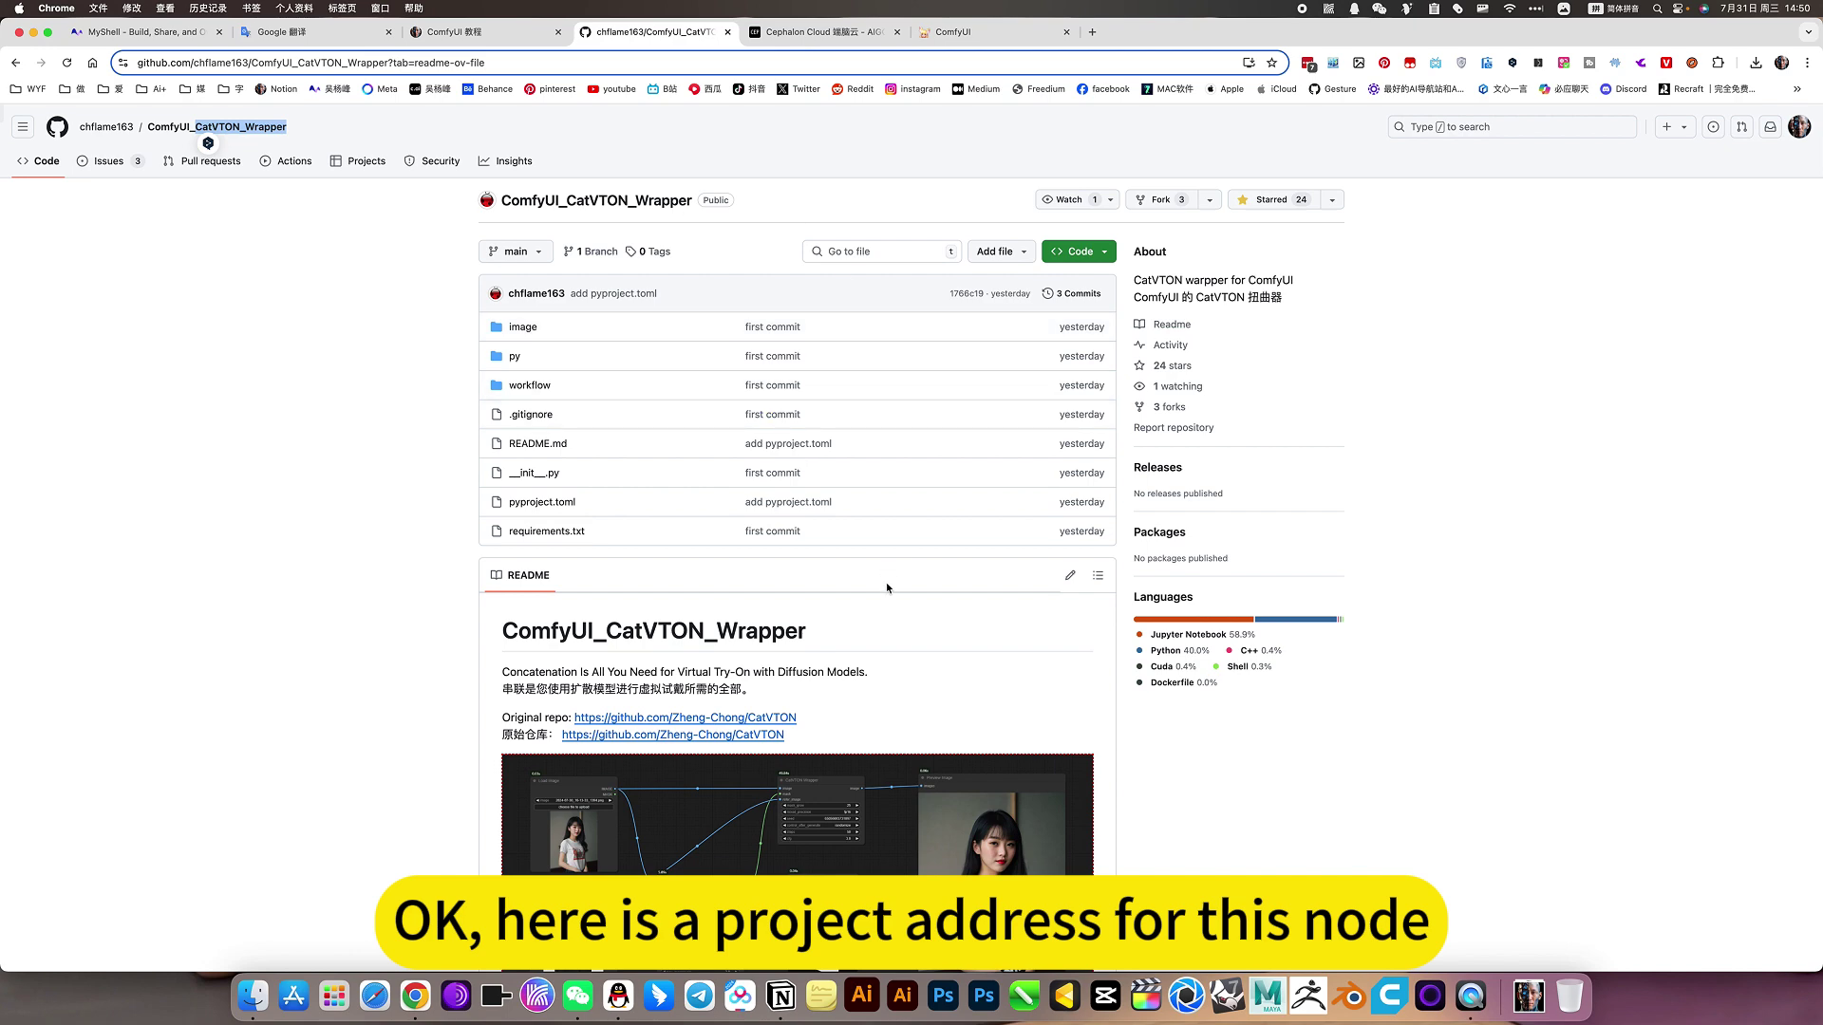
scroll(954, 713, down, 1)
scroll(954, 713, up, 1)
scroll(1067, 644, down, 3)
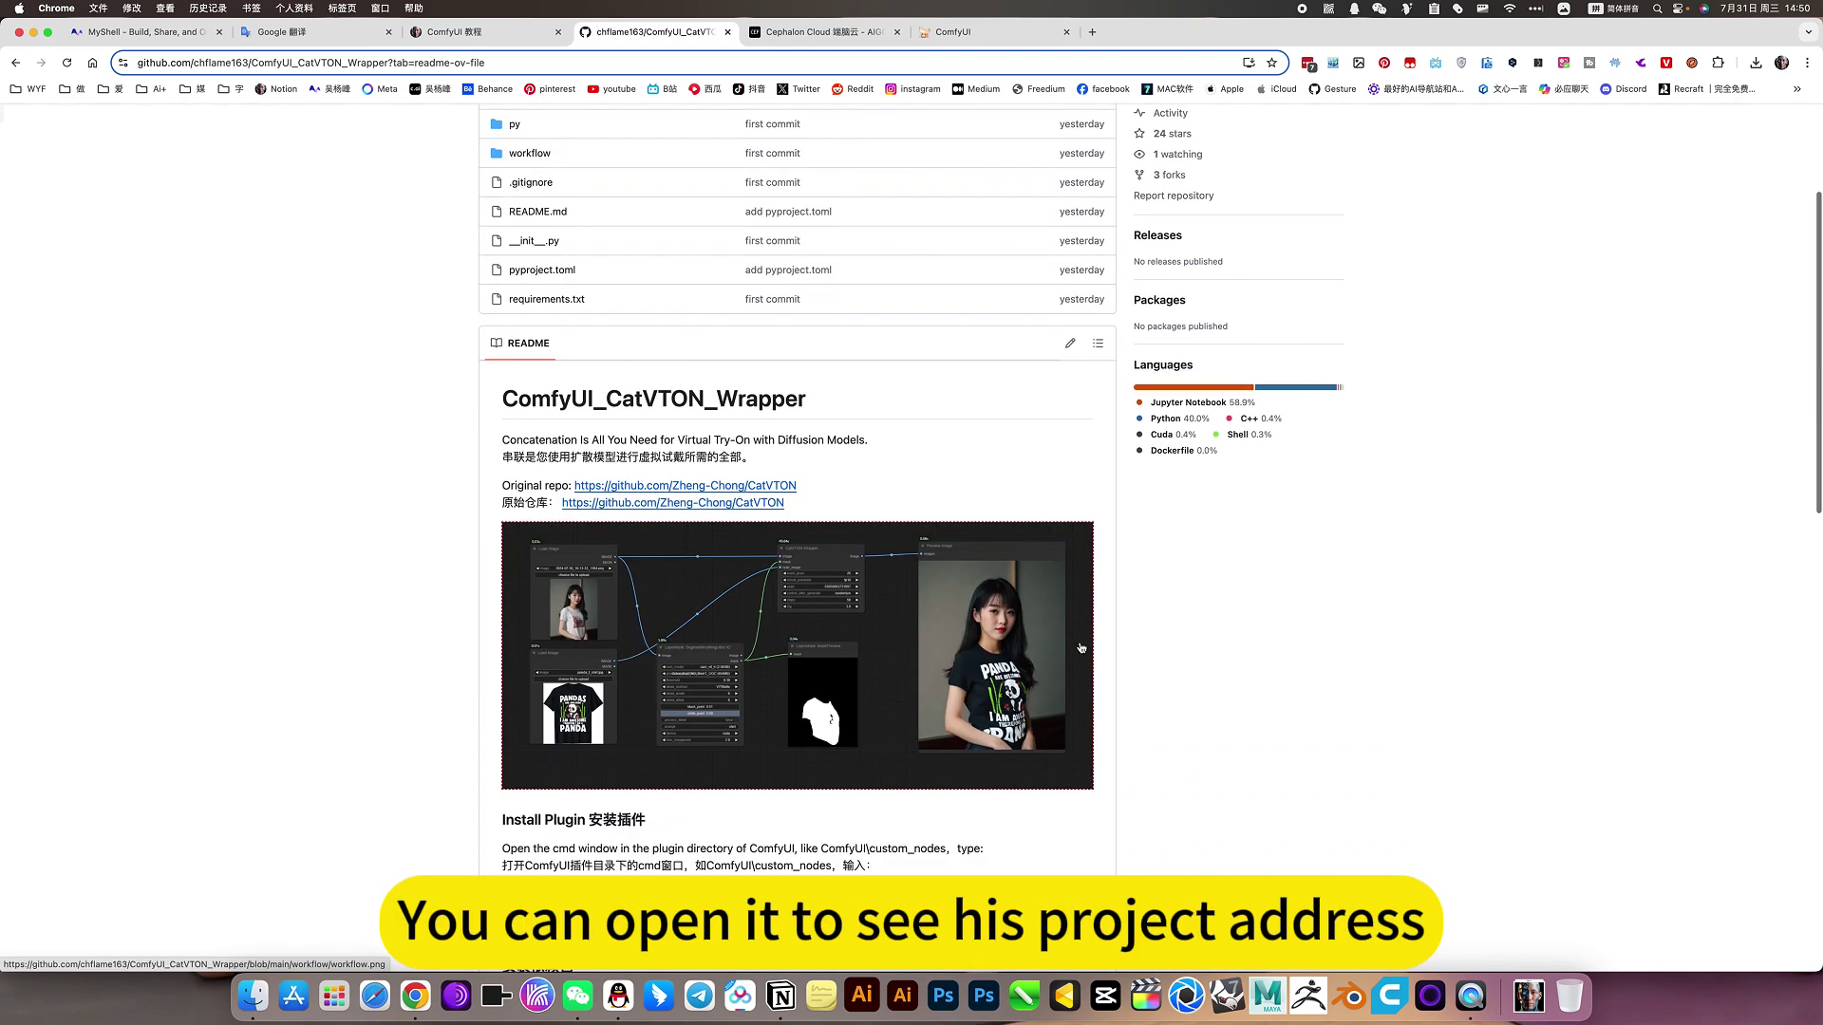
scroll(931, 589, up, 3)
scroll(974, 707, down, 4)
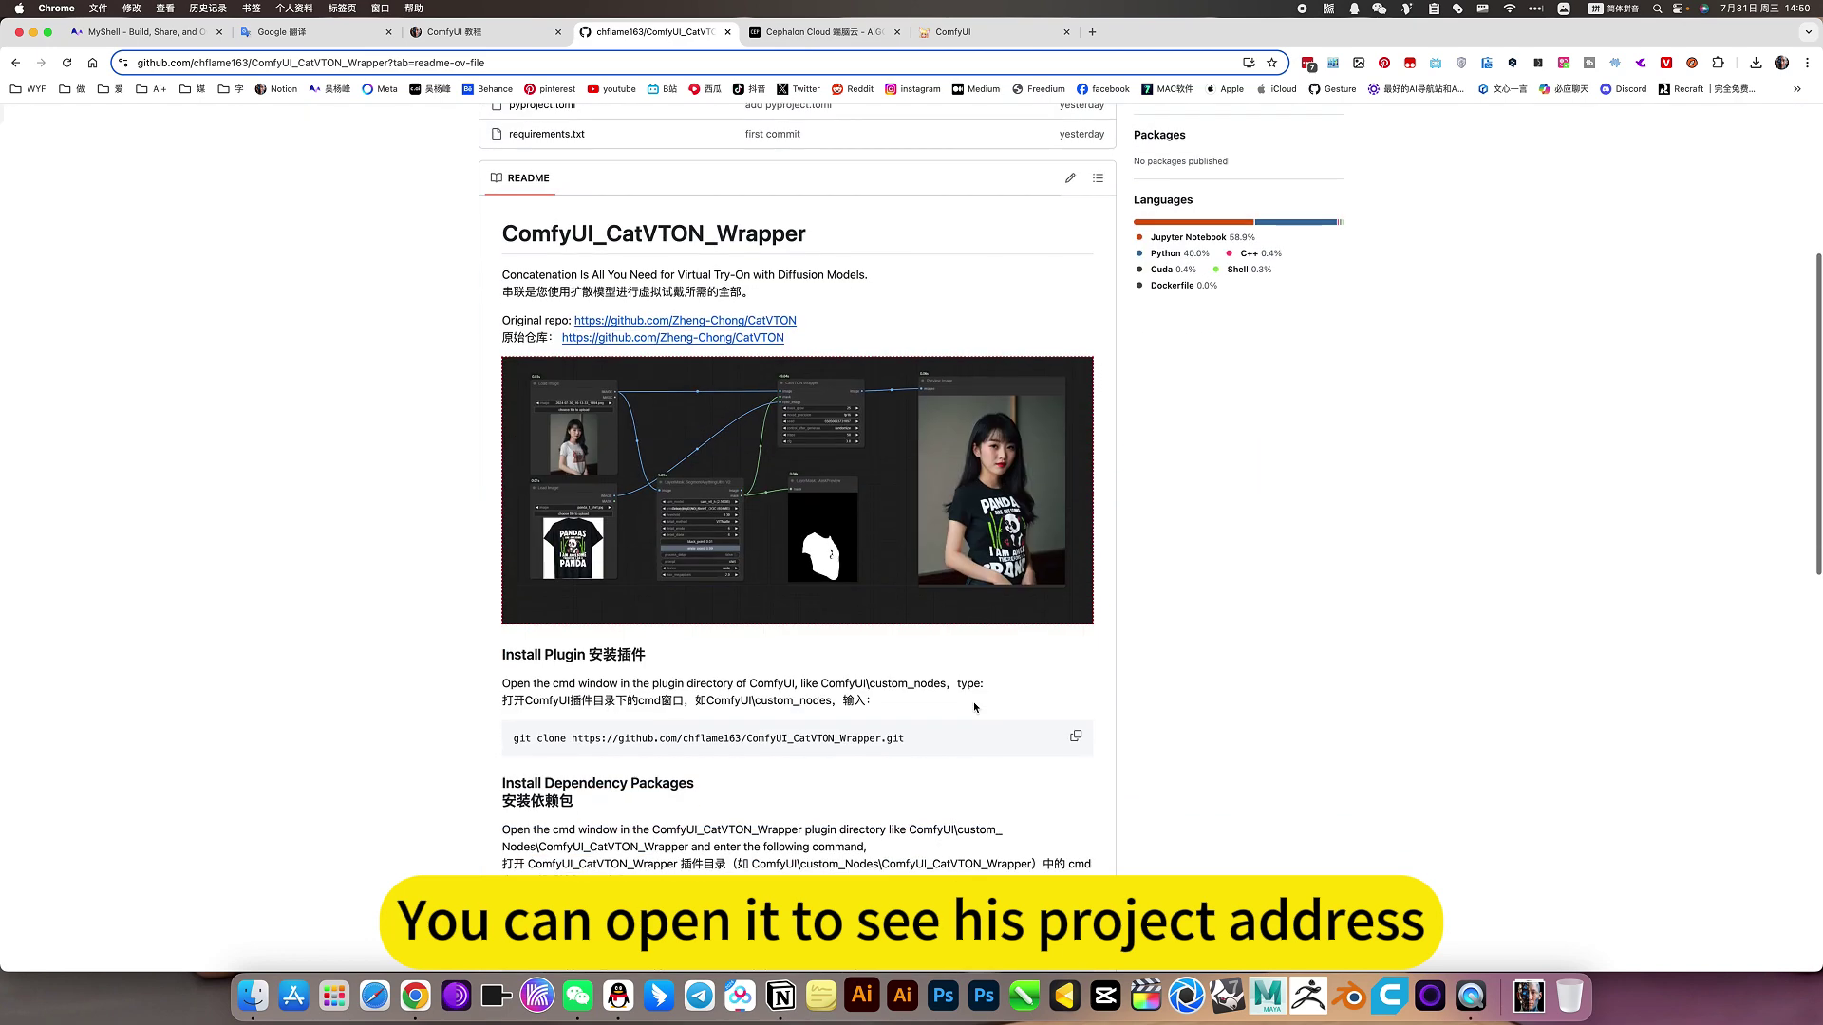
scroll(975, 707, down, 4)
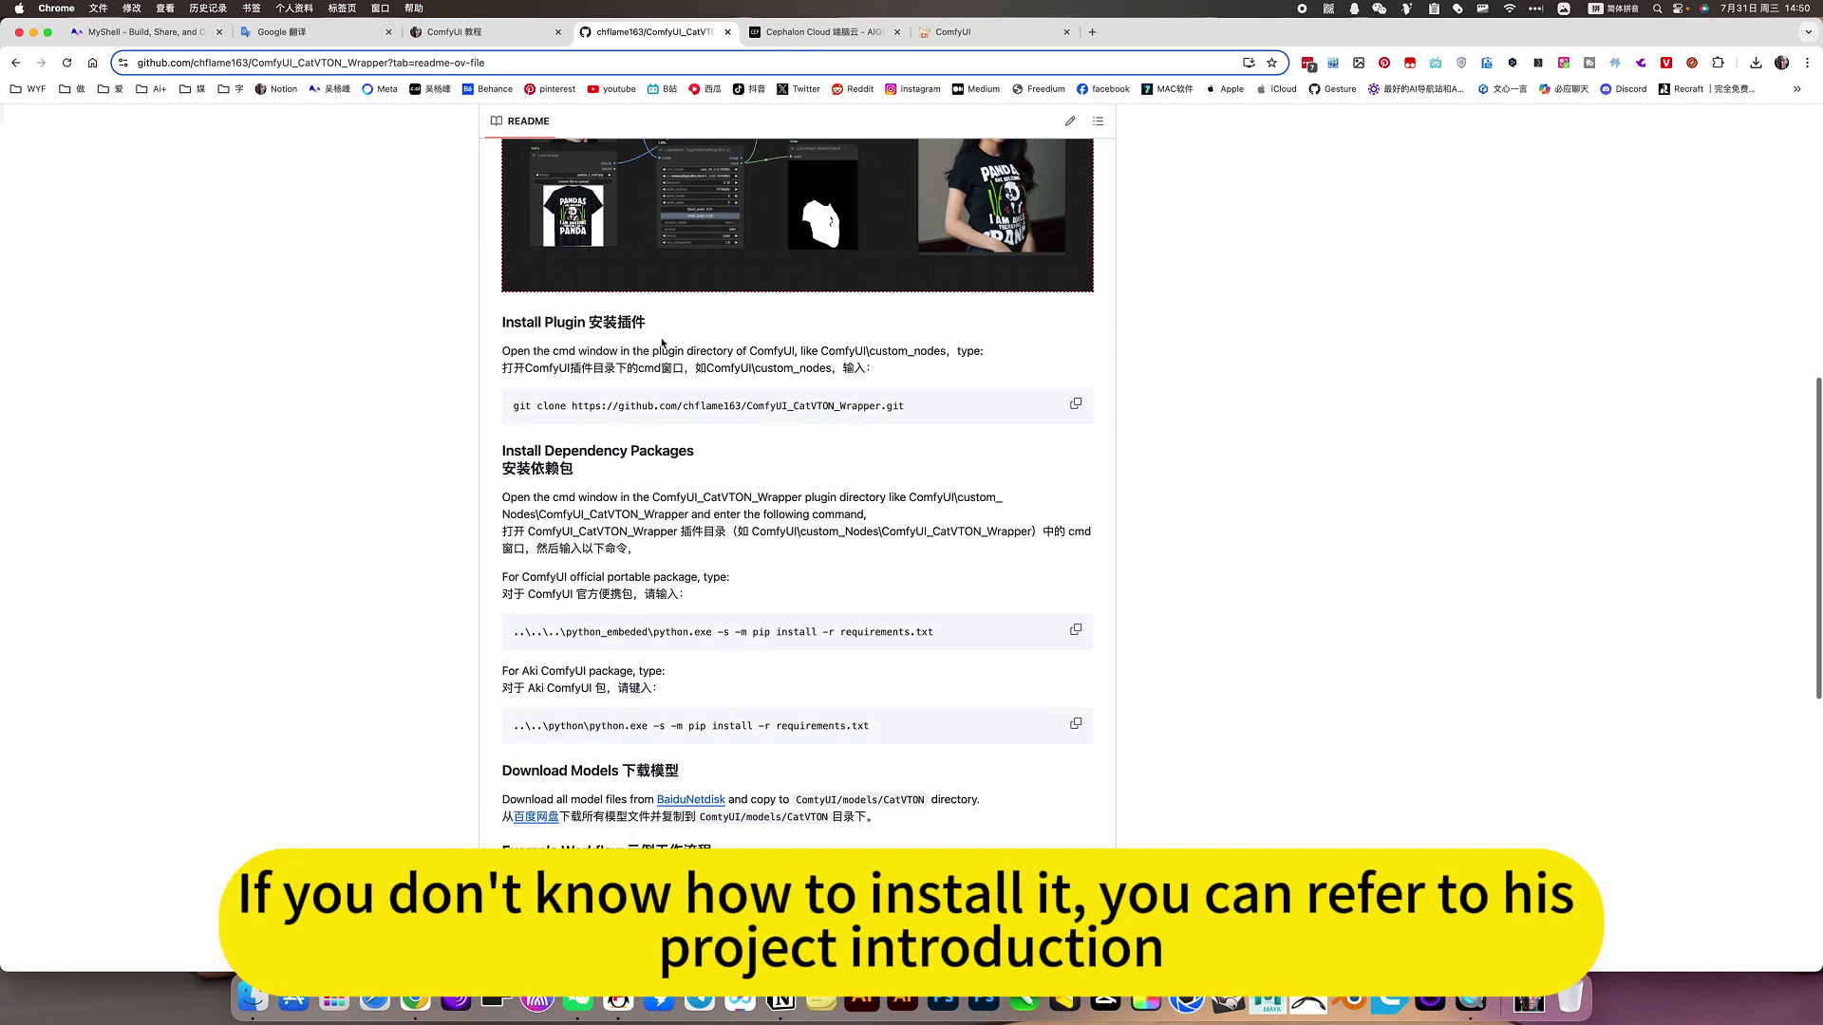
scroll(815, 746, down, 5)
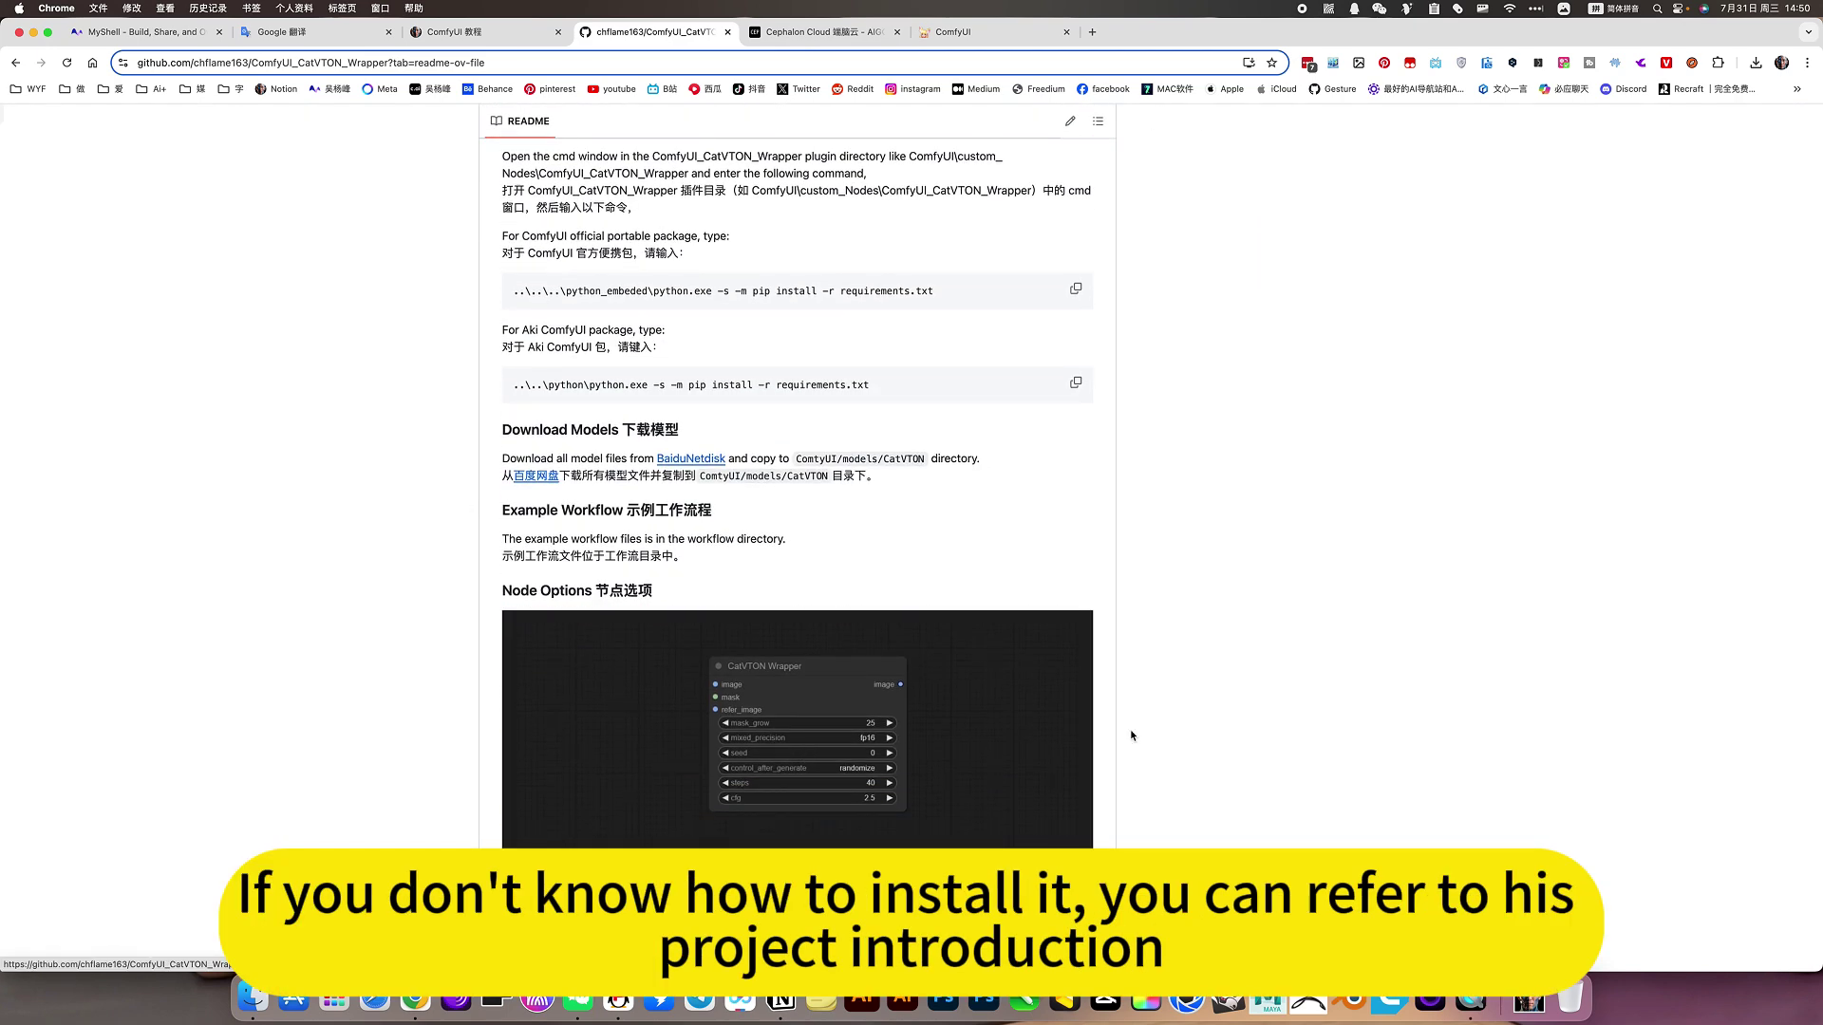
Review the README's Node Options, highlighting the parameter descriptions from image to cfg, and go back to the start of the repository page.
scroll(920, 835, down, 5)
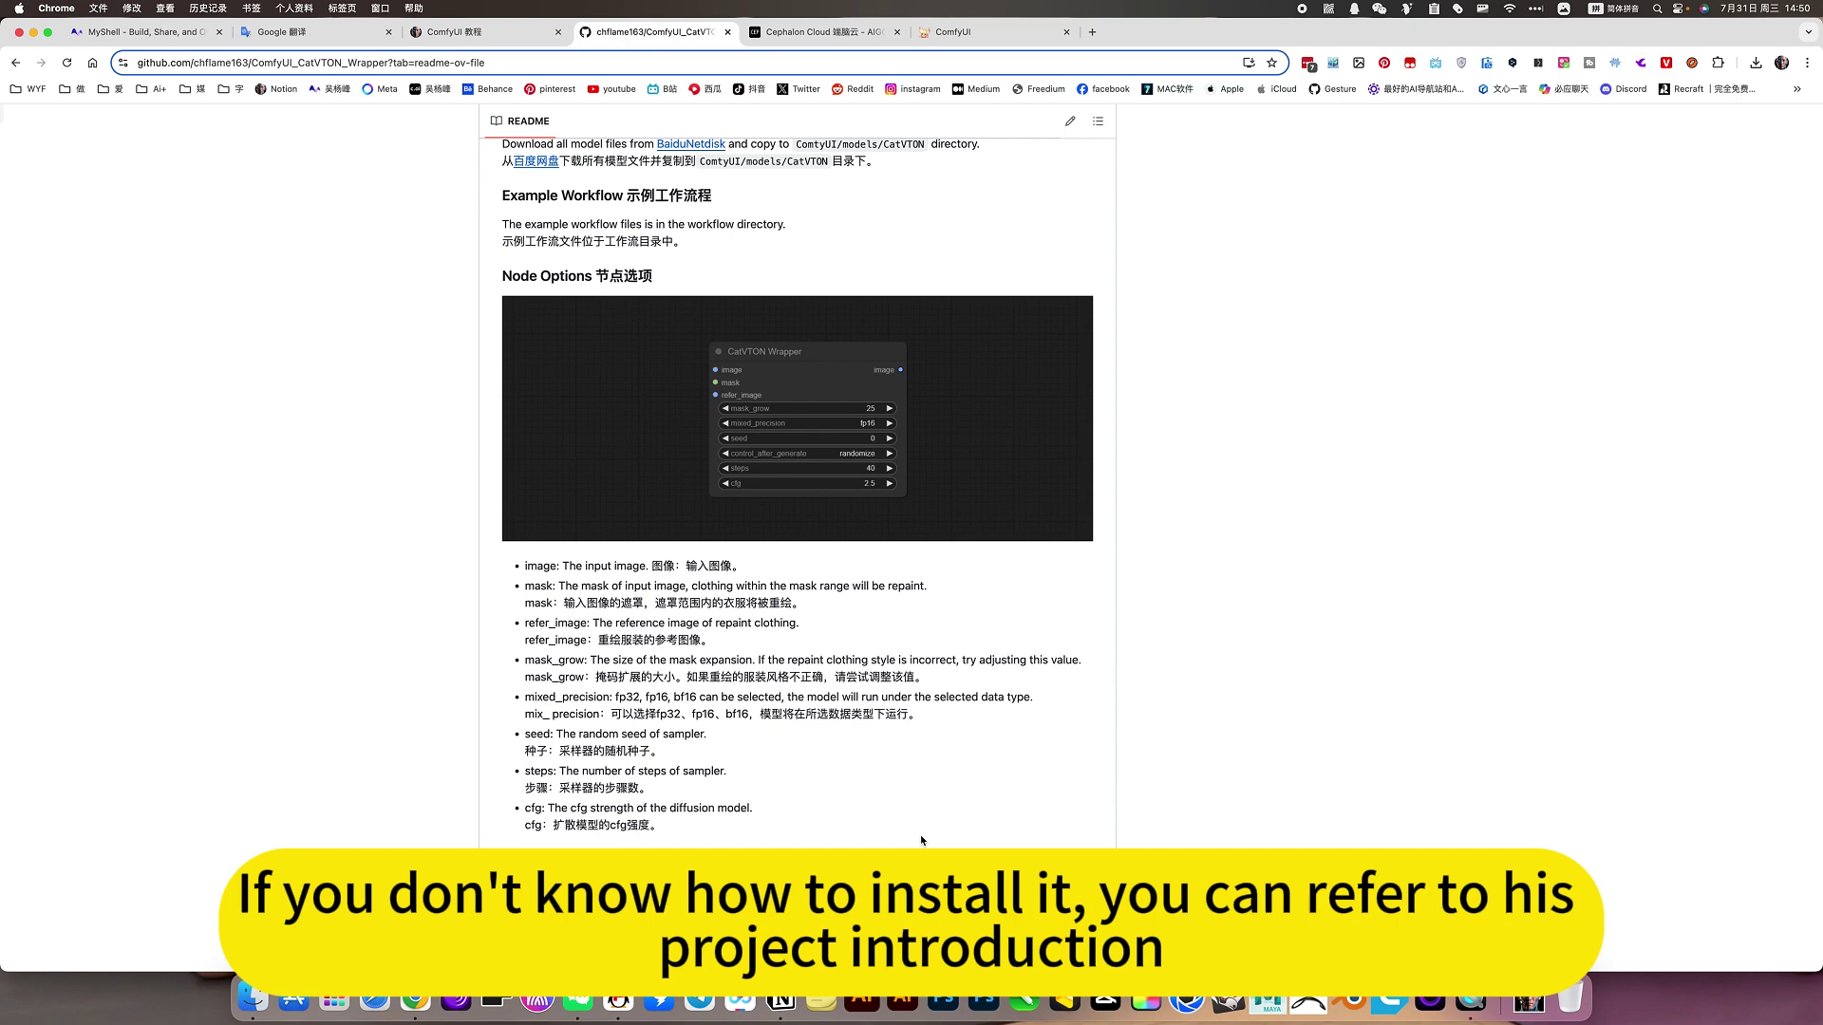
scroll(612, 843, up, 1)
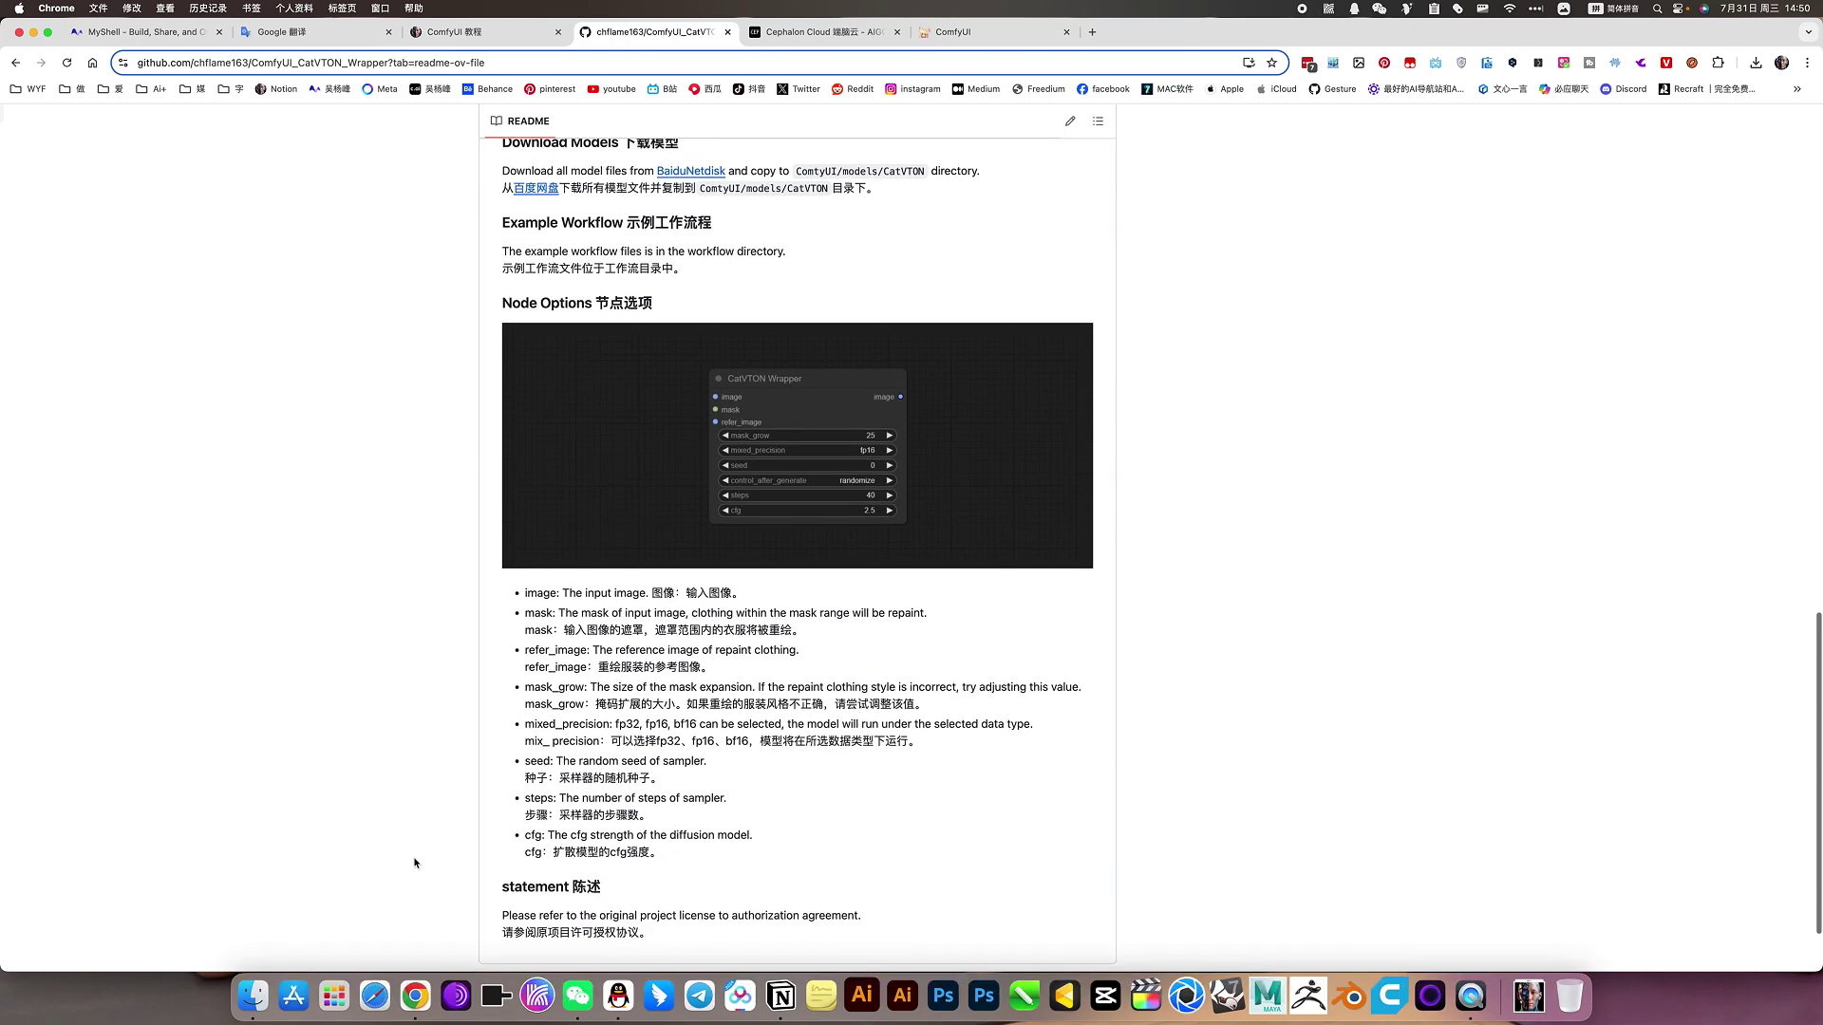
drag(654, 852, 524, 591)
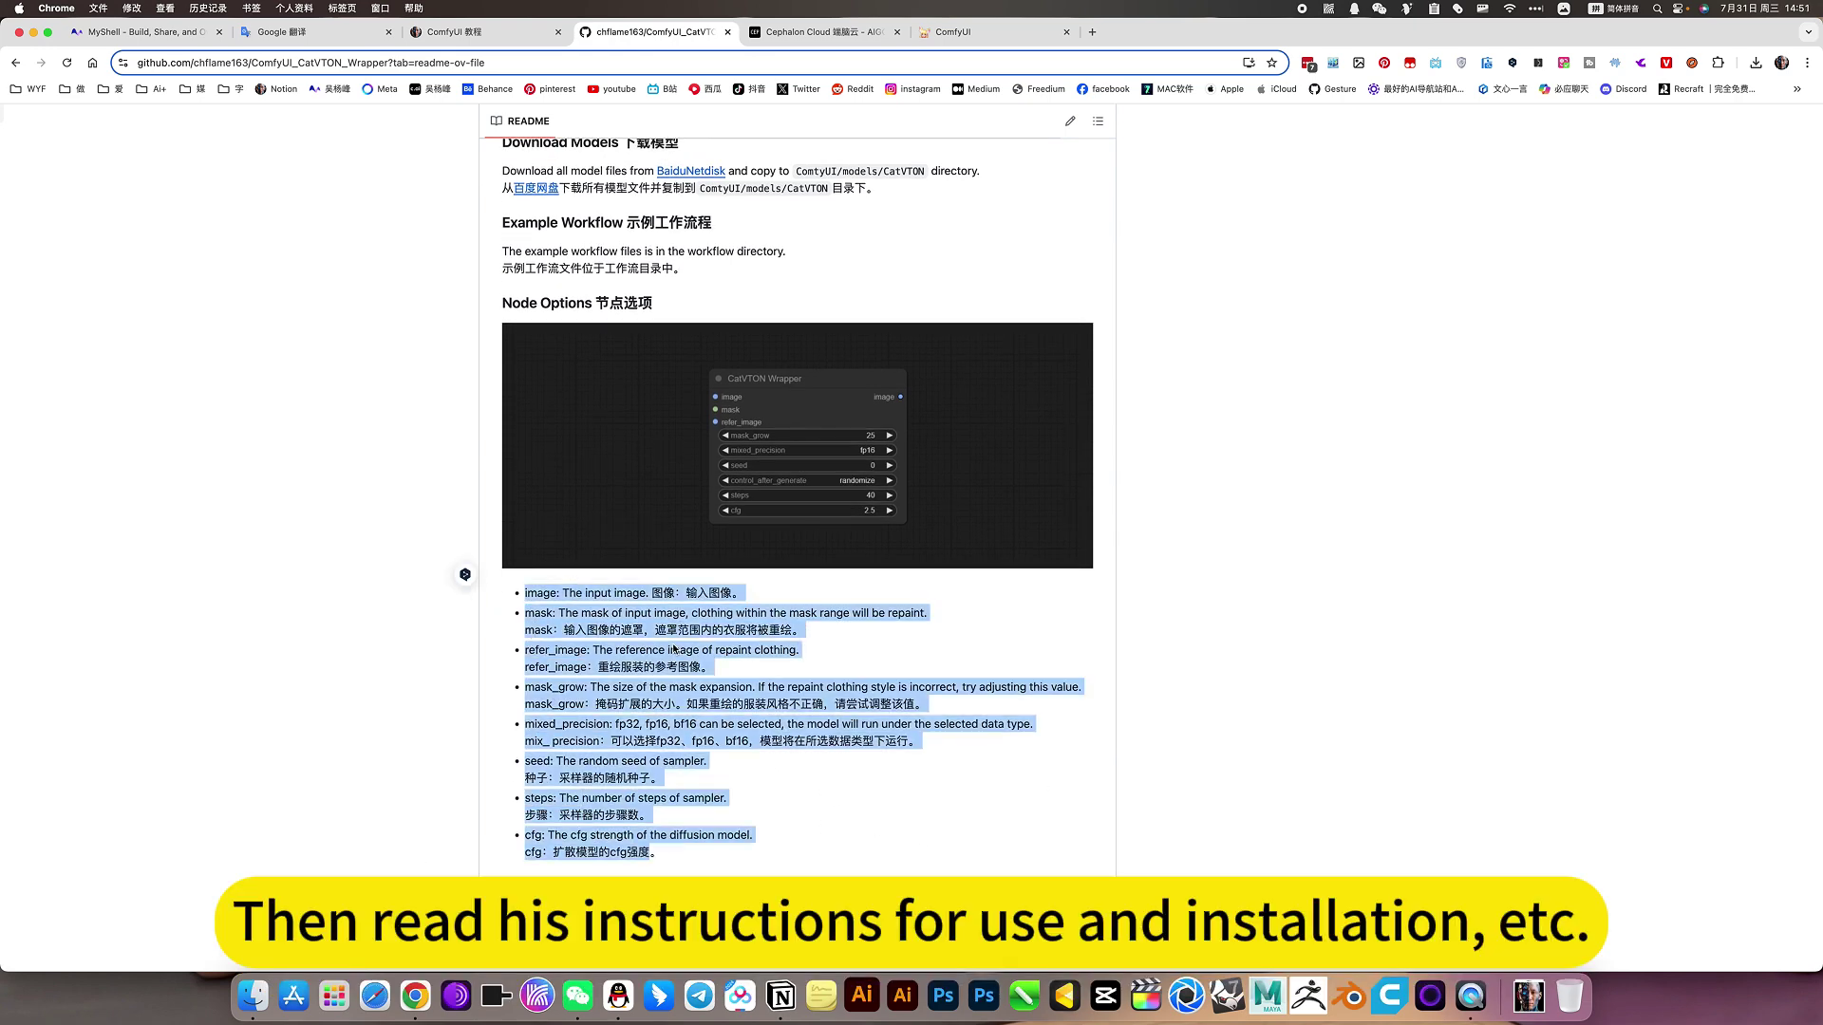
click(1292, 701)
scroll(1287, 664, up, 10)
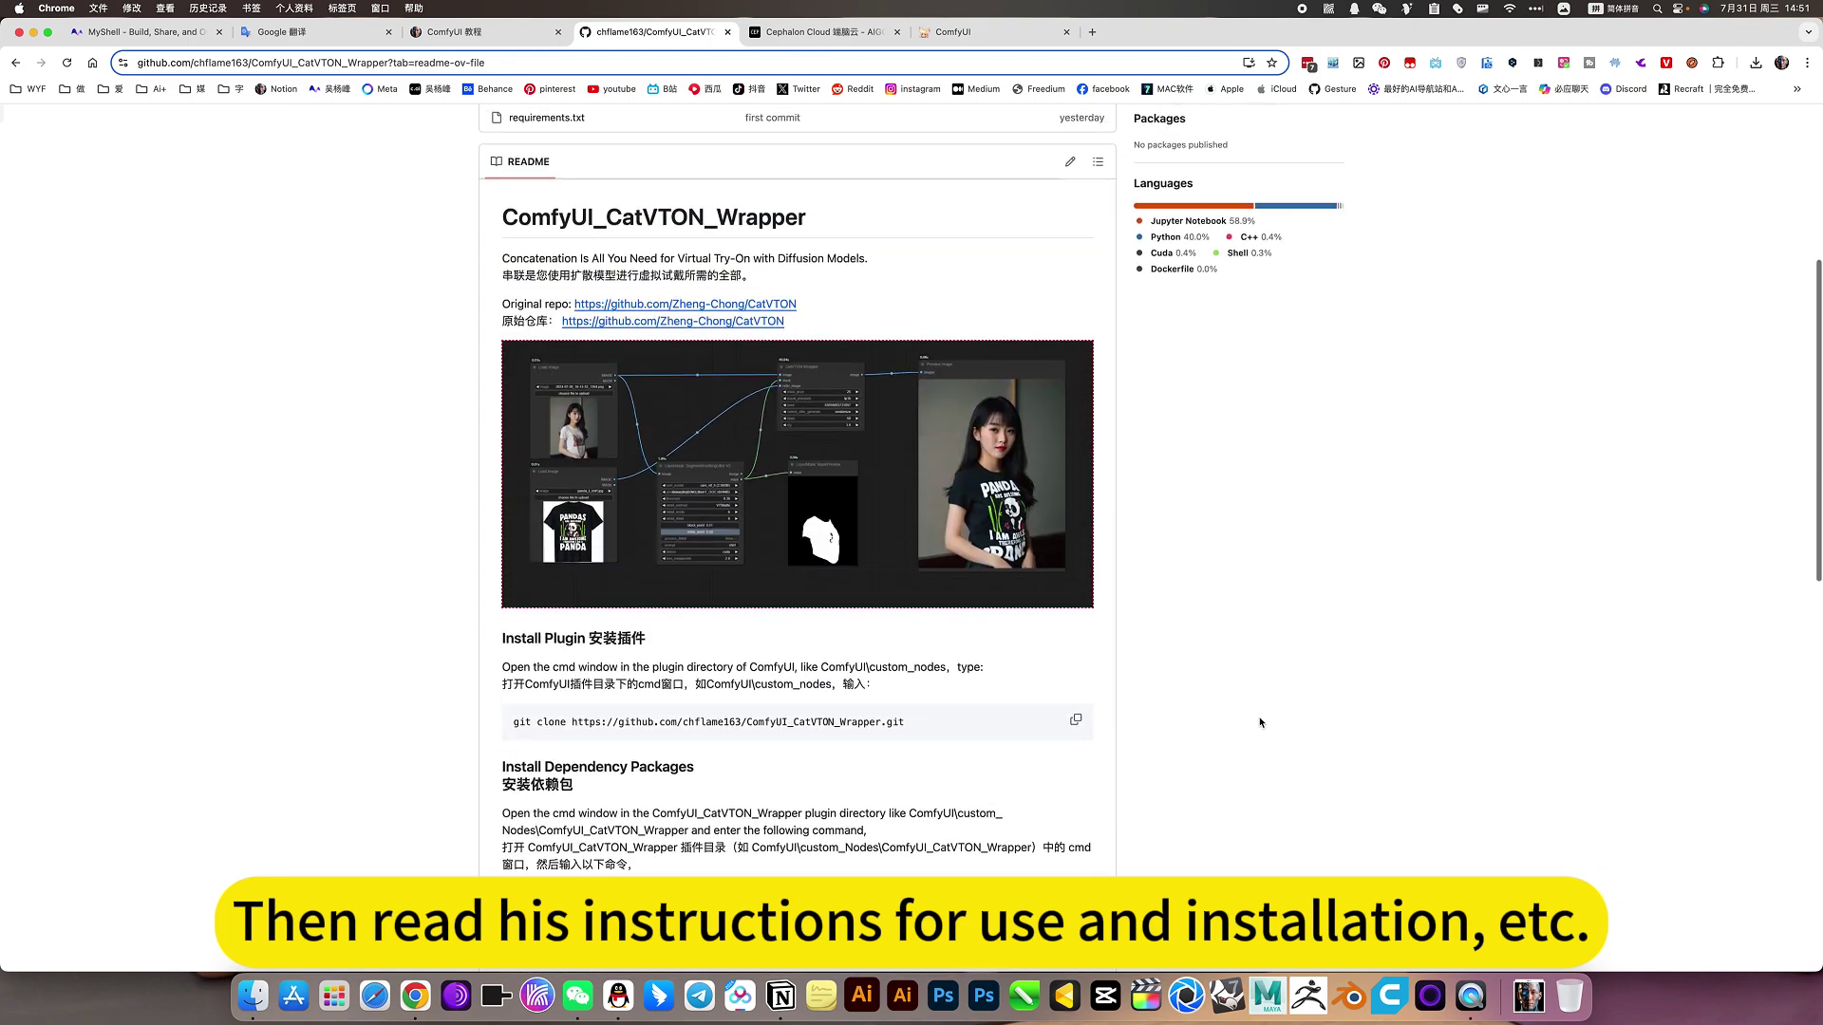
scroll(1274, 459, up, 4)
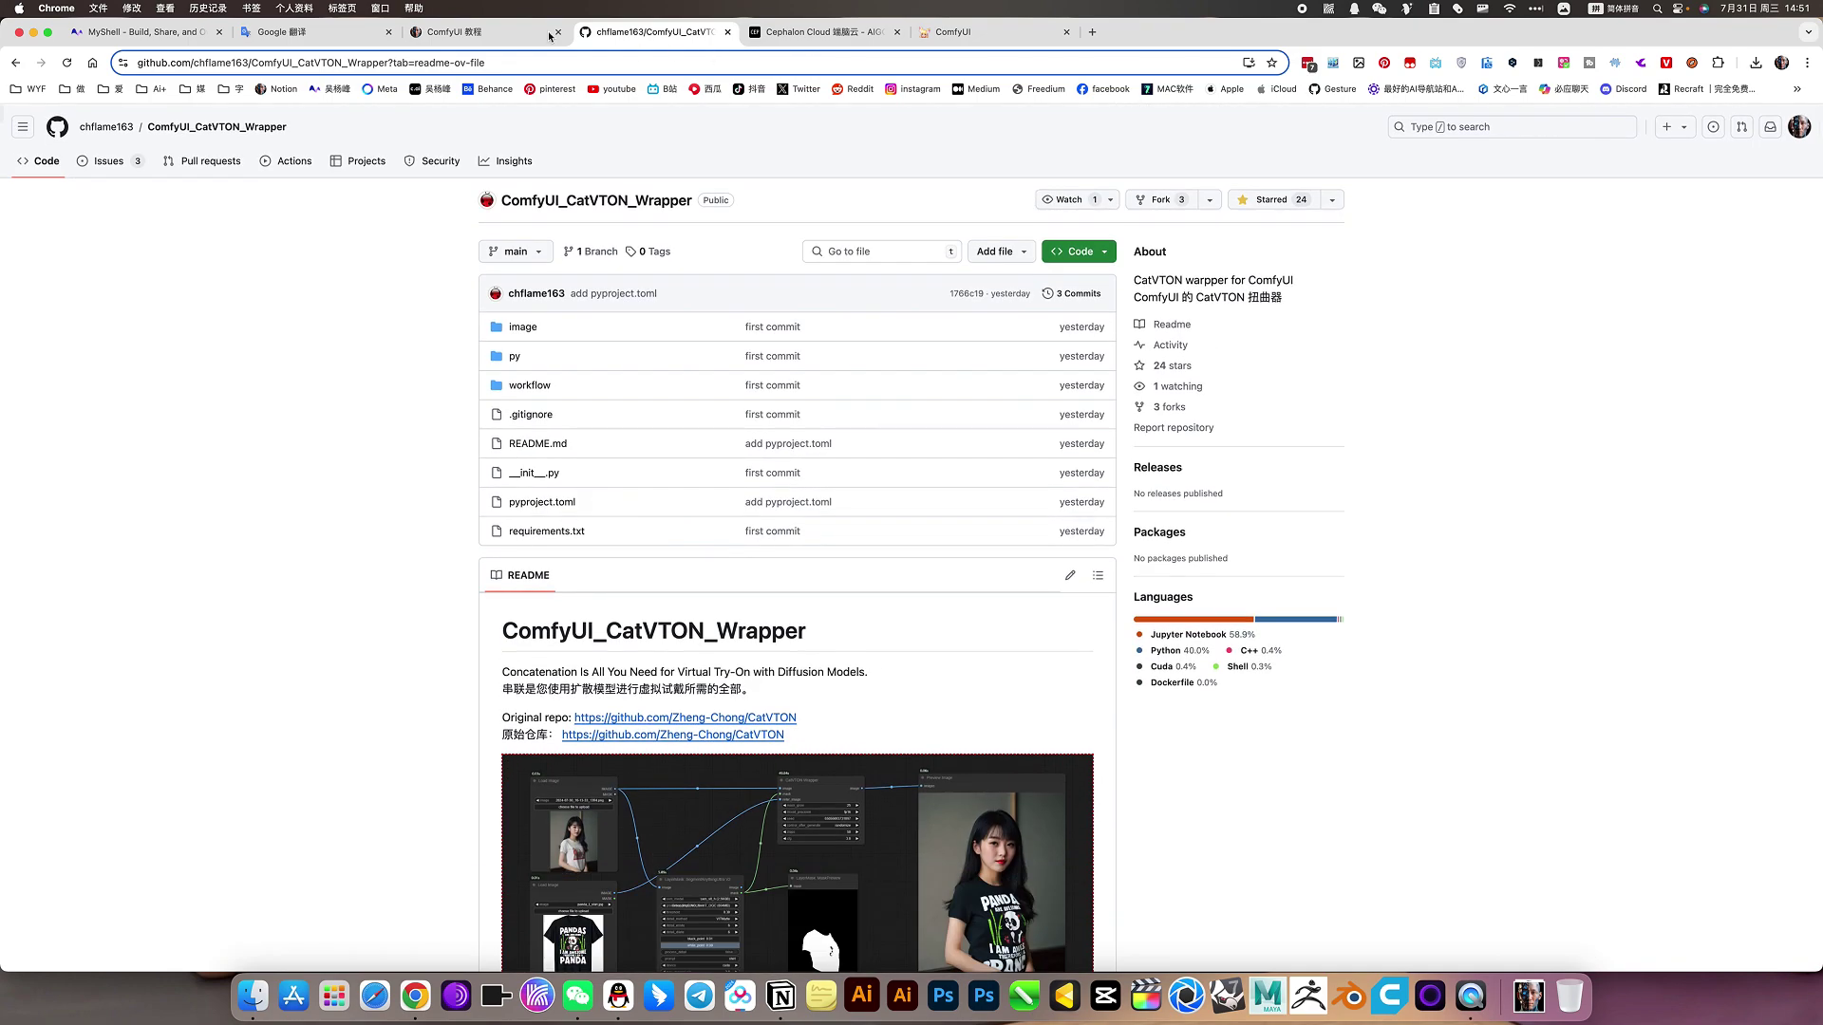
Revisit the jeans example in the ComfyUI 教程 notes, and return to ComfyUI with the entire CatVTON graph in view.
click(493, 32)
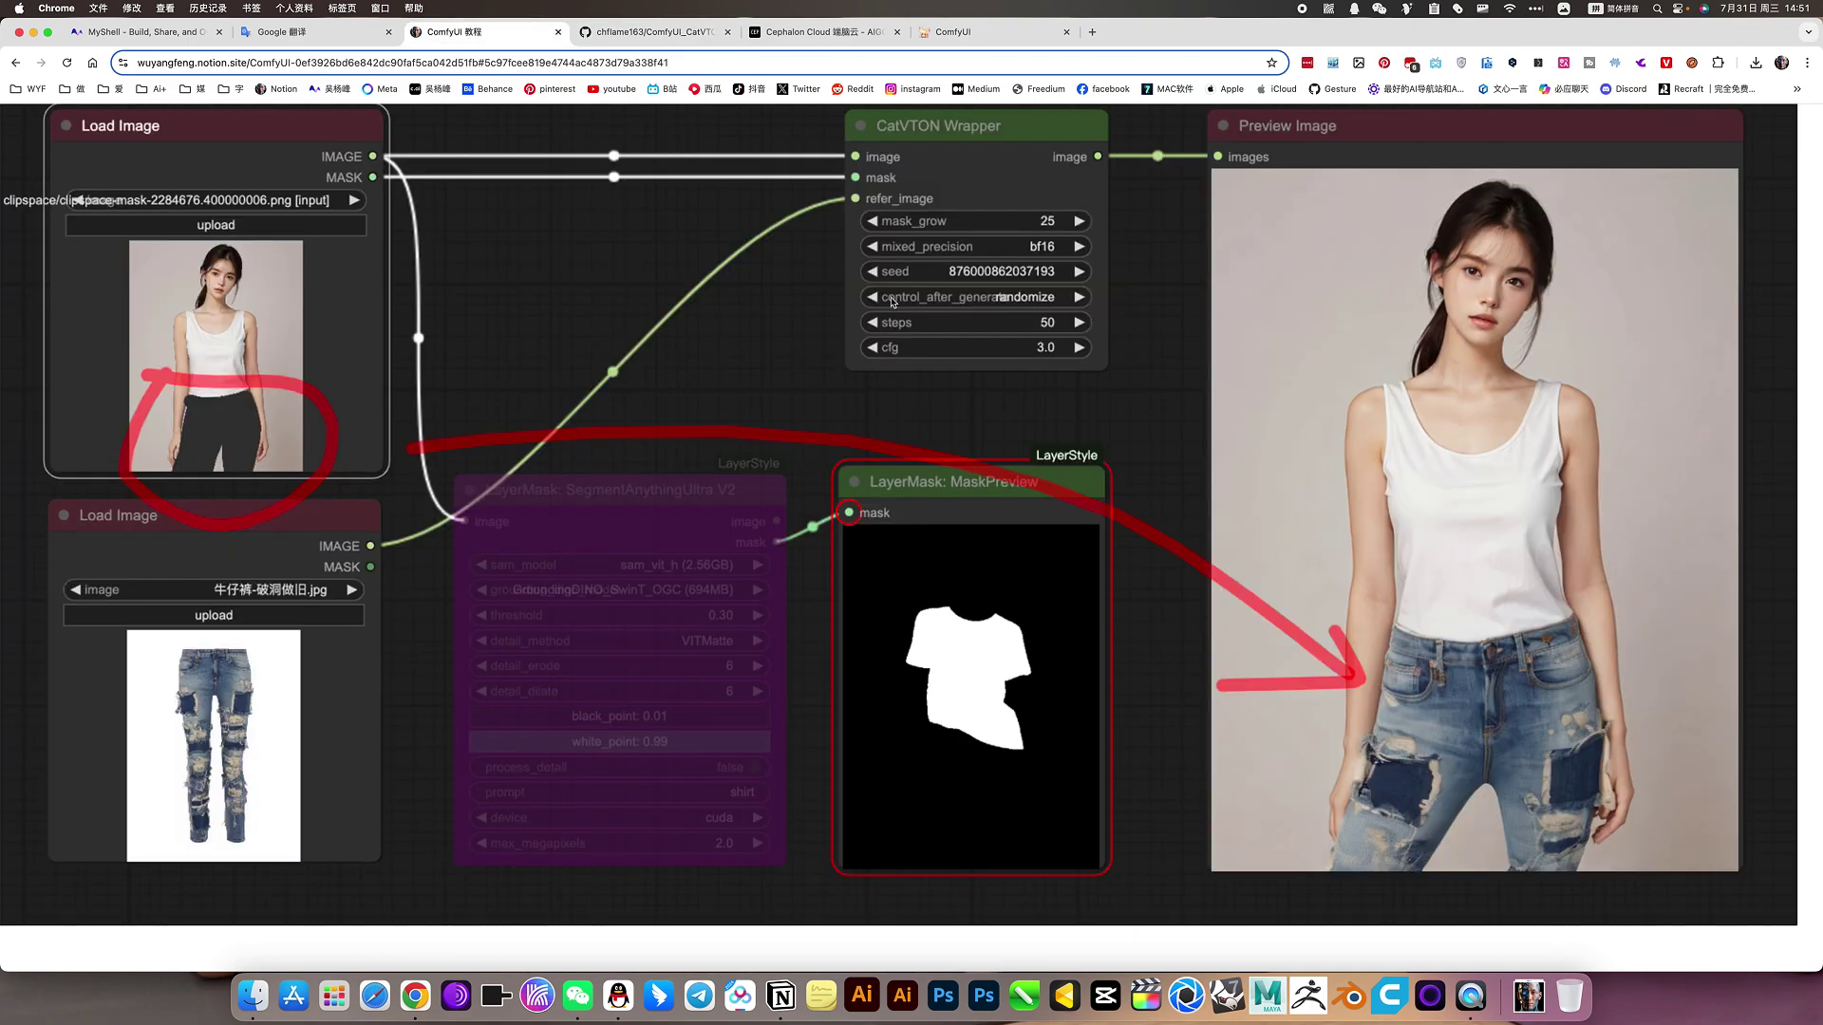
scroll(802, 318, down, 1)
scroll(795, 334, up, 4)
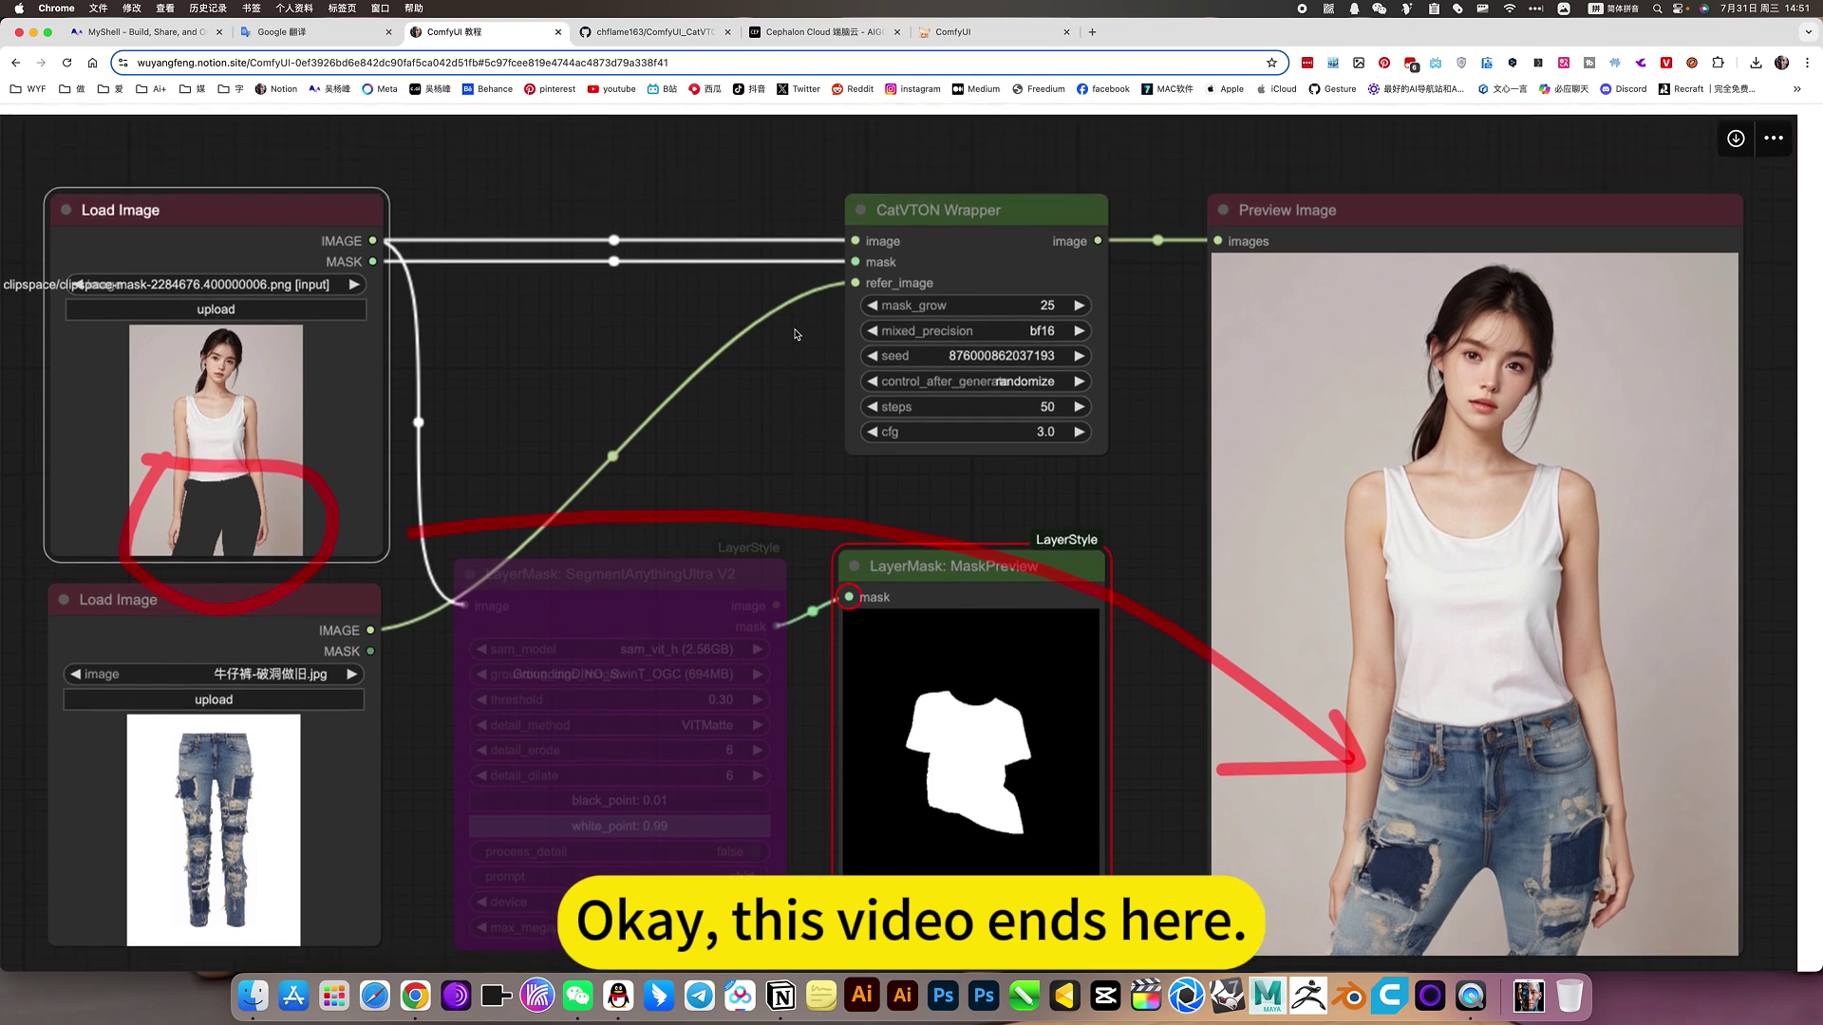
click(949, 33)
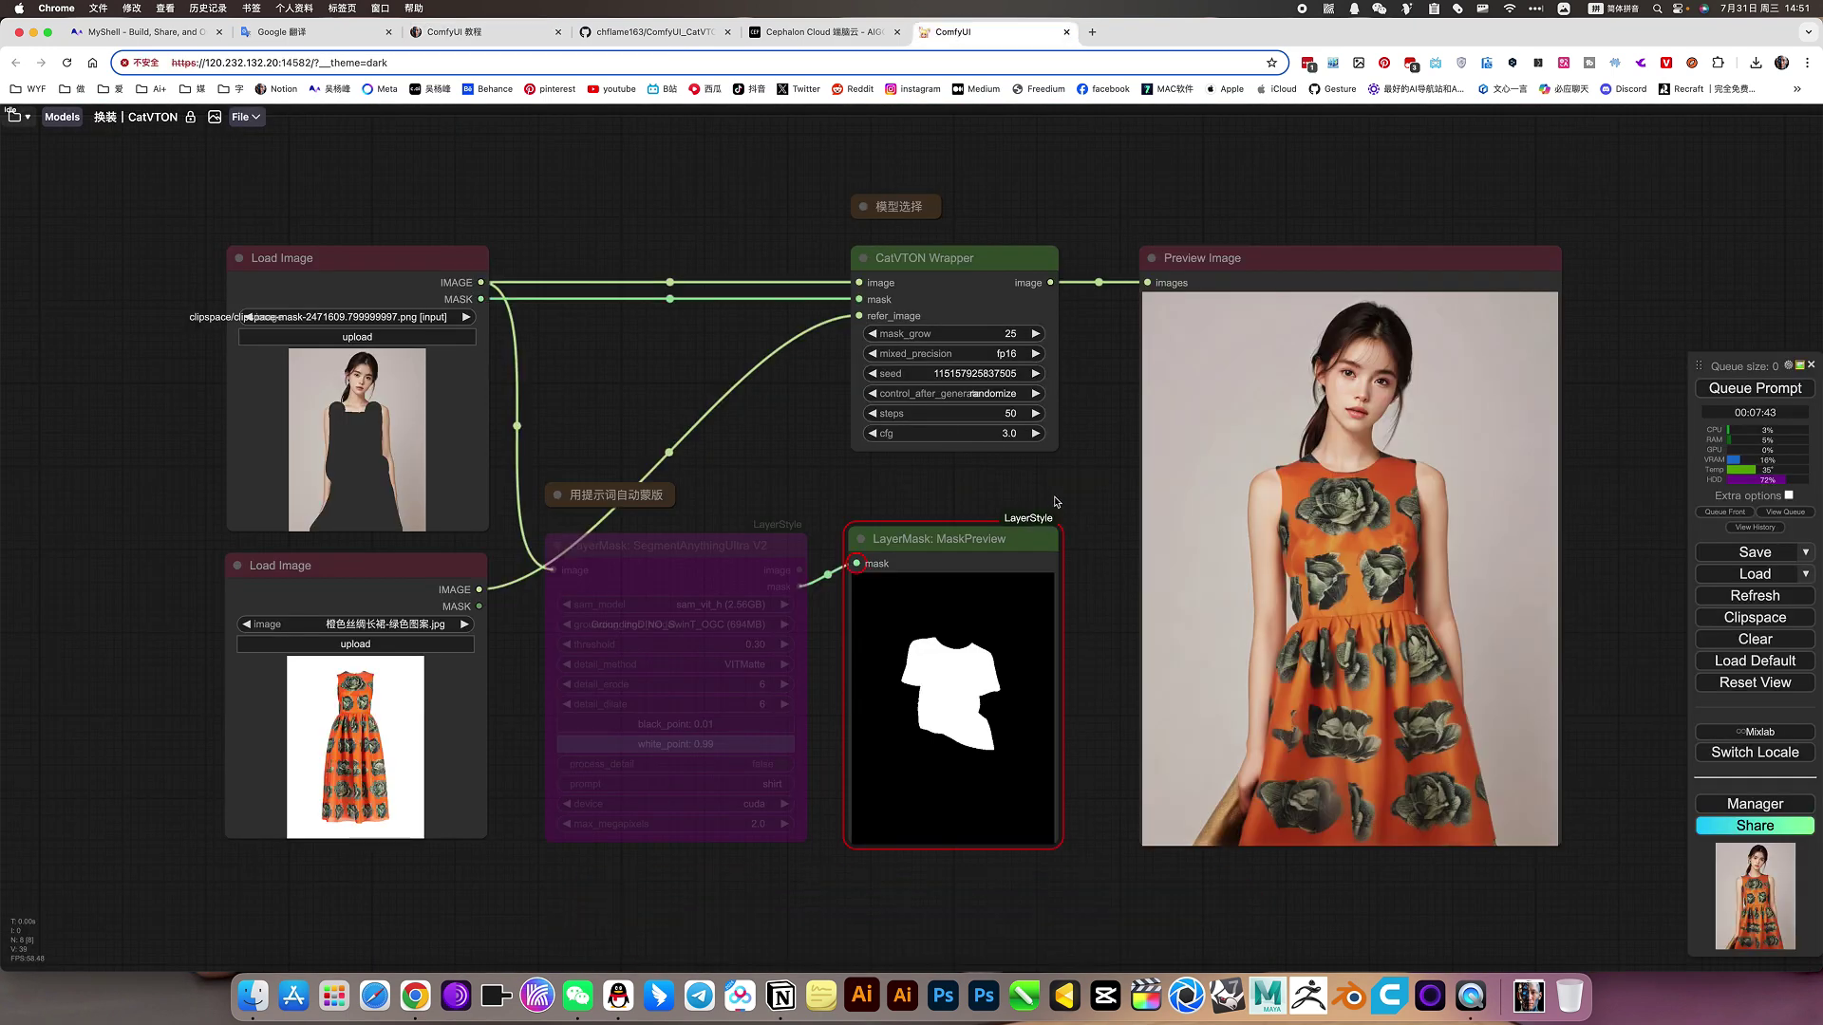
scroll(1068, 489, down, 4)
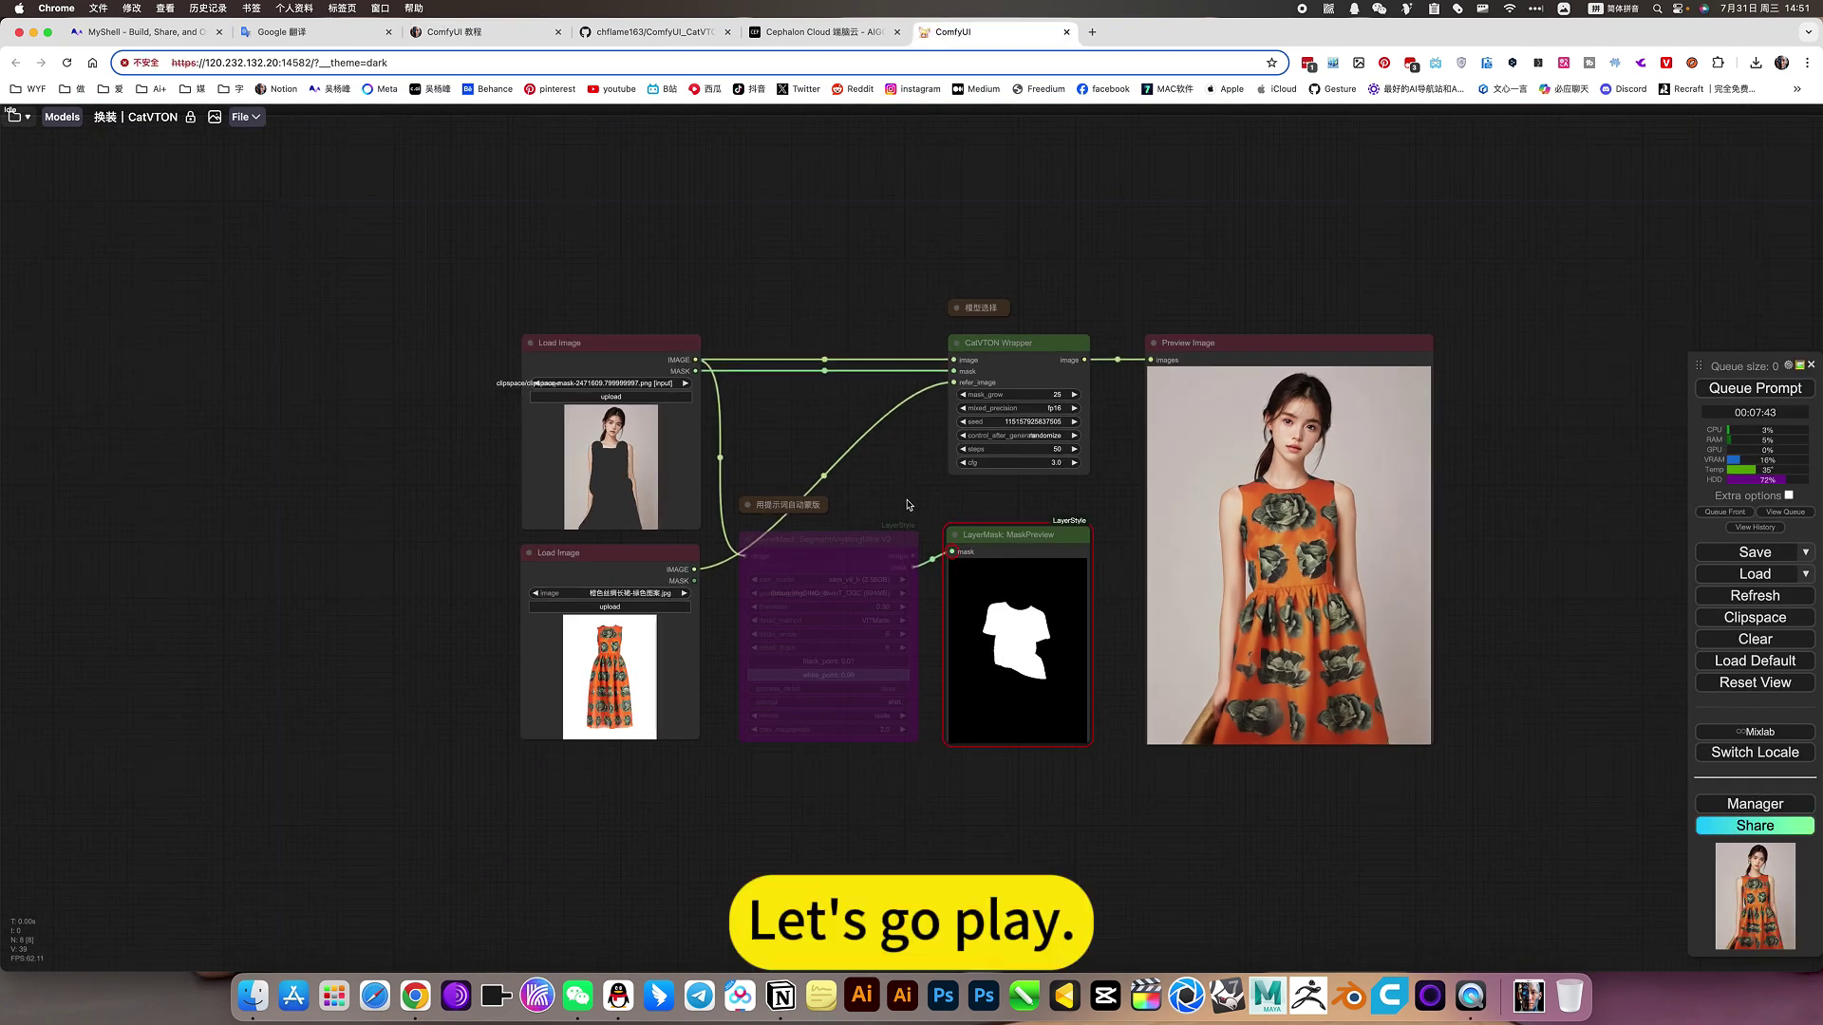